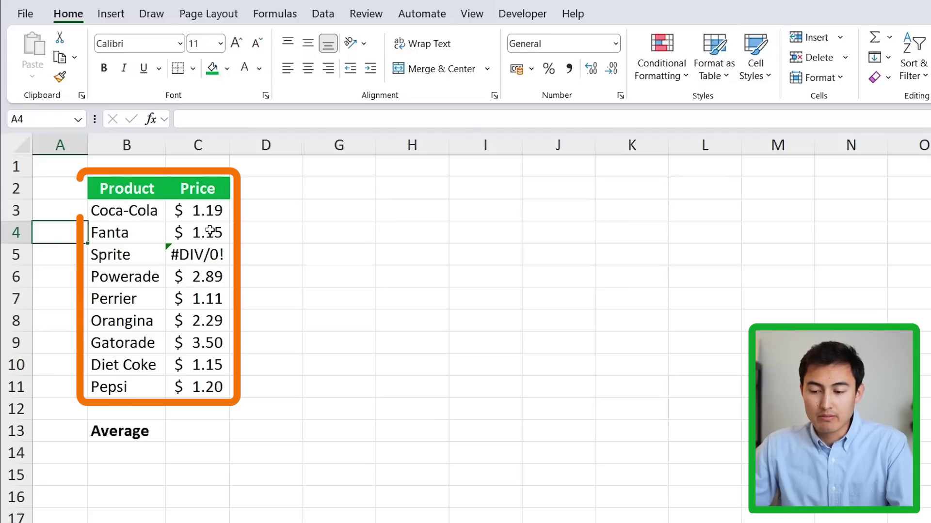
- Try to average the prices in C3:C11 with an AVERAGE formula in cell C13
{"action": "left_click", "coordinate": [203, 433]}
{"action": "type", "text": "=aver"}
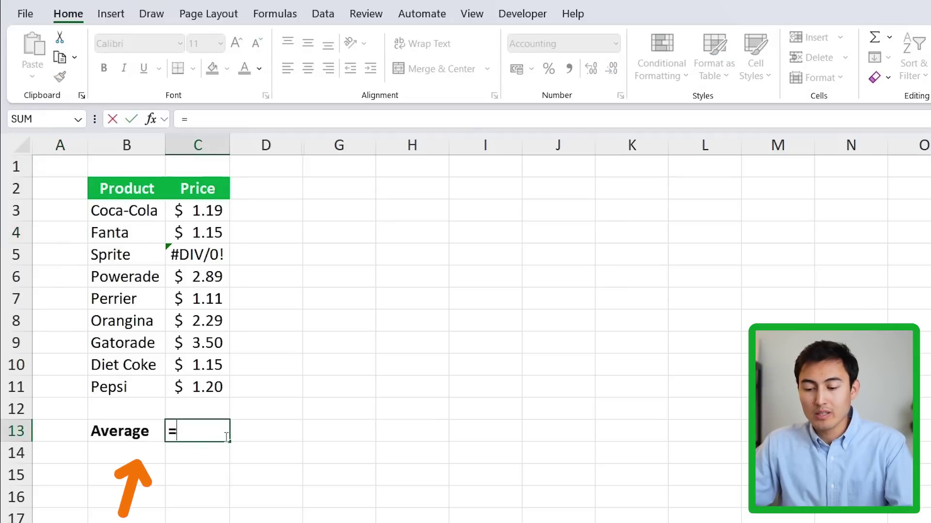
{"action": "key", "text": "Down"}
{"action": "key", "text": "Tab"}
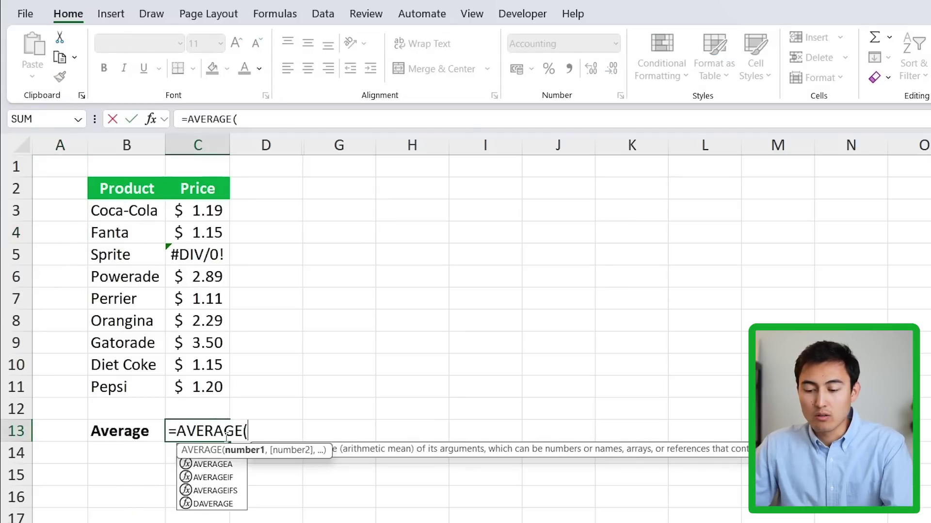
{"action": "key", "text": "Up"}
{"action": "key", "text": "Up"}
{"action": "key", "text": "ctrl+shift+Up"}
{"action": "key", "text": "shift+Down"}
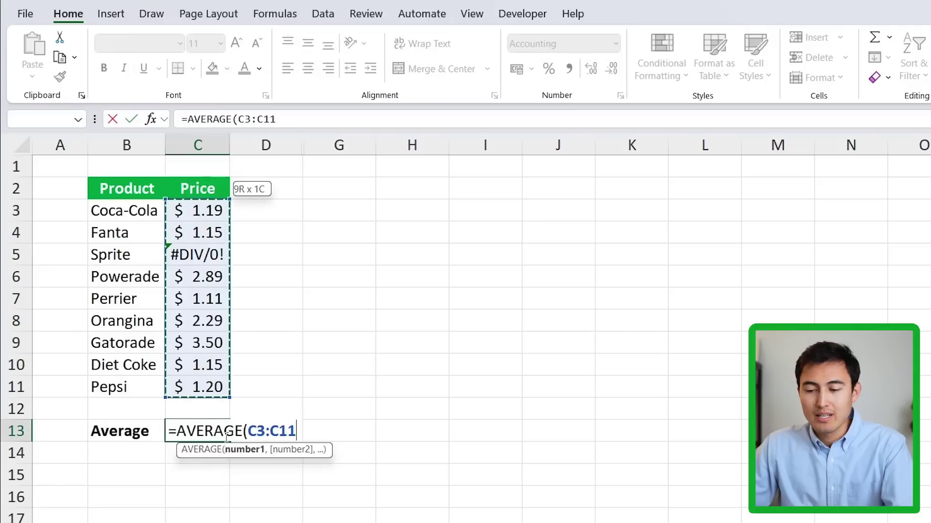
{"action": "key", "text": "Return"}
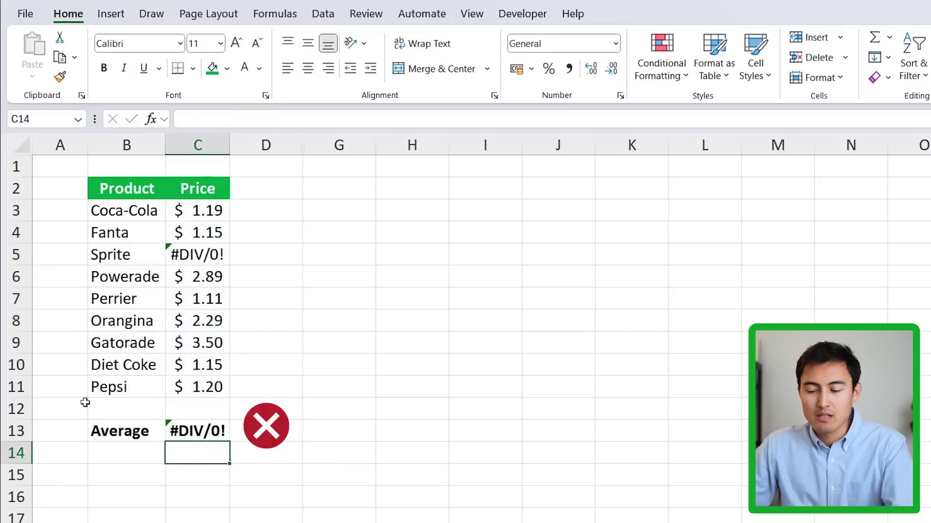
{"action": "left_click_drag", "start_coordinate": [125, 250], "coordinate": [192, 254]}
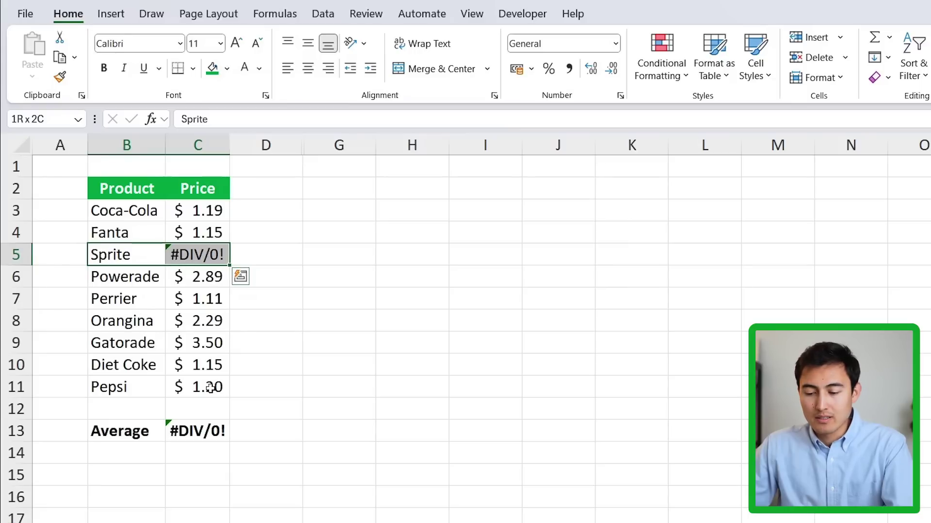
- Clear the Average result in cell C13 and start an AGGREGATE formula there
{"action": "left_click", "coordinate": [201, 433]}
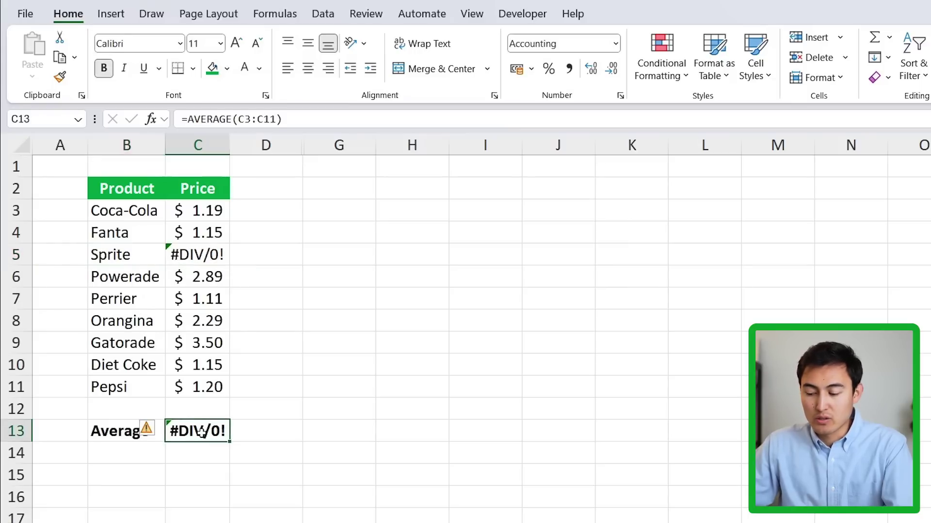
{"action": "key", "text": "Delete"}
{"action": "type", "text": "="}
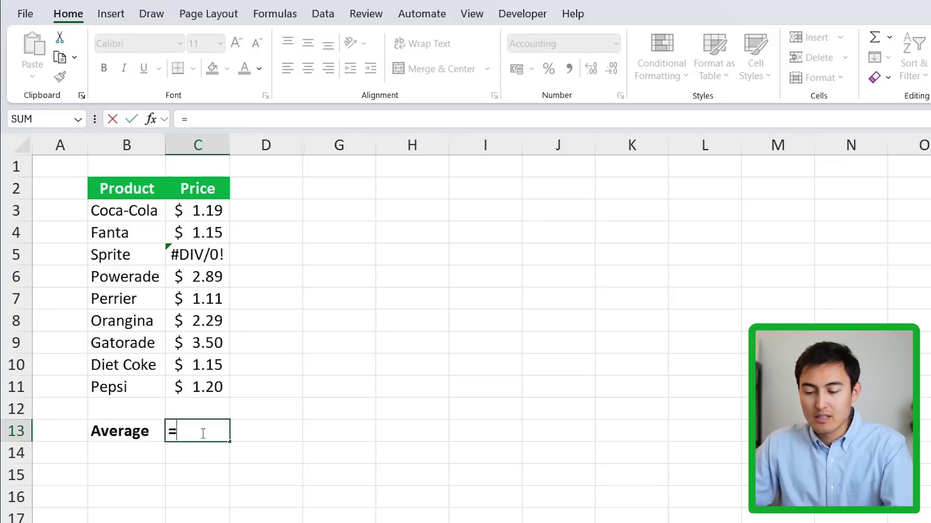
{"action": "type", "text": "ag"}
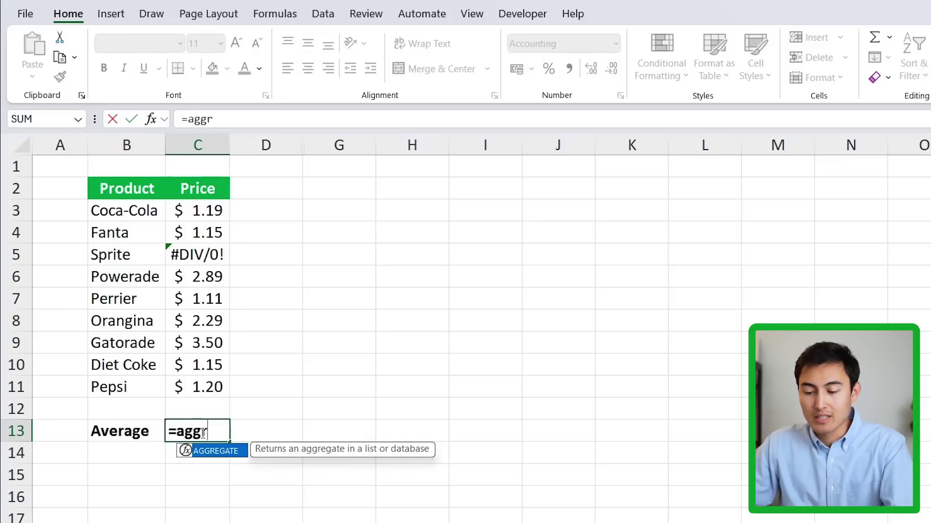
{"action": "type", "text": "gr"}
{"action": "key", "text": "Tab"}
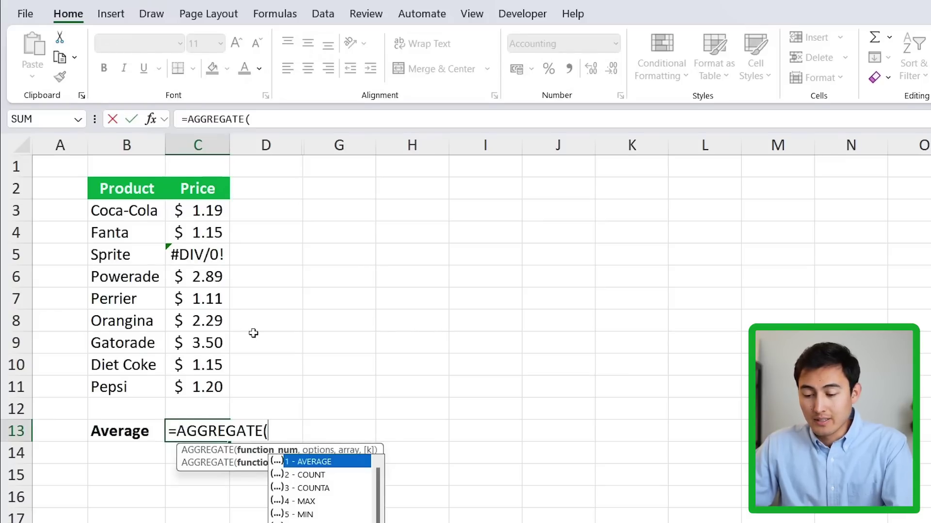
- Look through the calculation functions that AGGREGATE offers for its first argument
{"action": "key", "text": "Down"}
{"action": "key", "text": "Down"}
{"action": "key", "text": "Down"}
{"action": "key", "text": "Down"}
{"action": "key", "text": "Down"}
{"action": "key", "text": "Down"}
{"action": "key", "text": "Down"}
{"action": "key", "text": "Down"}
{"action": "key", "text": "Up"}
{"action": "key", "text": "Up"}
{"action": "key", "text": "Up"}
{"action": "key", "text": "Up"}
{"action": "key", "text": "Up"}
{"action": "key", "text": "Up"}
{"action": "key", "text": "Up"}
{"action": "key", "text": "Up"}
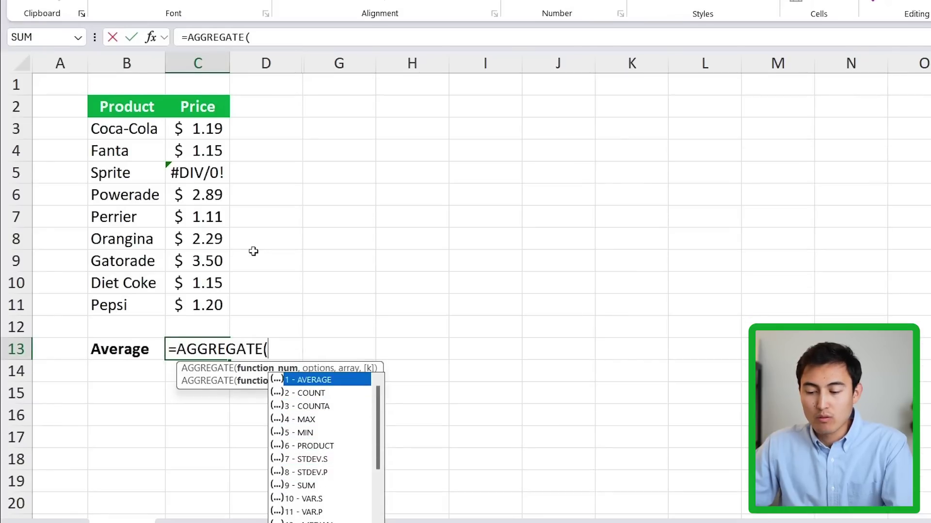
- Complete the AGGREGATE formula with function 1 (AVERAGE), option 6 (Ignore error values) and the range C3:C11
{"action": "type", "text": "1"}
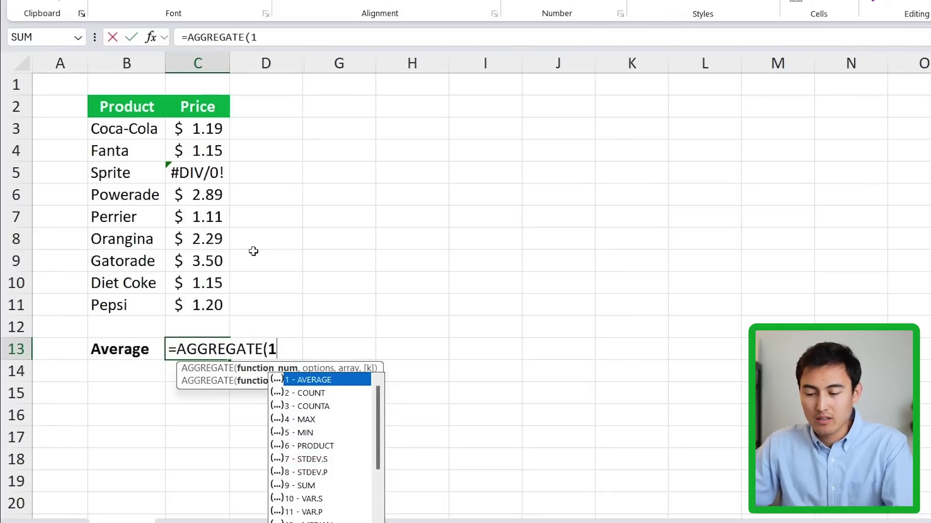
{"action": "type", "text": ","}
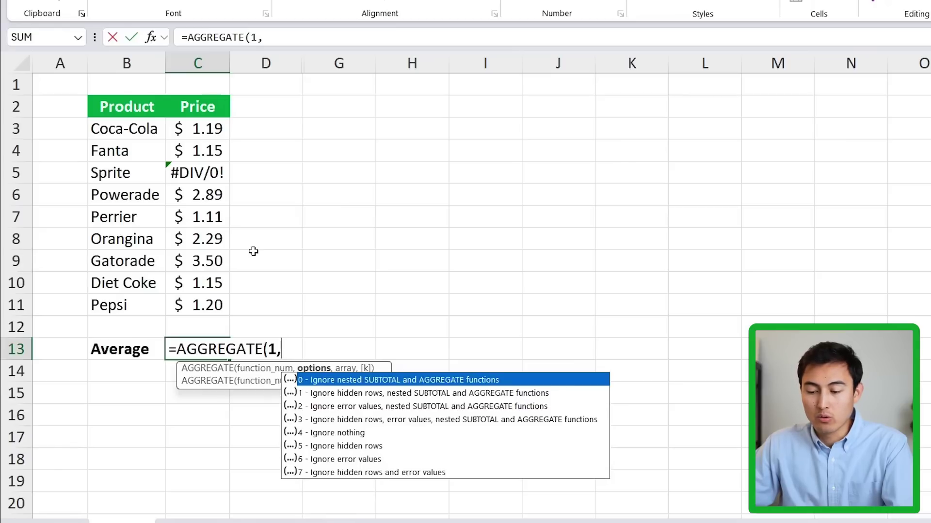
{"action": "key", "text": "Down"}
{"action": "key", "text": "Down"}
{"action": "key", "text": "Down"}
{"action": "key", "text": "Down"}
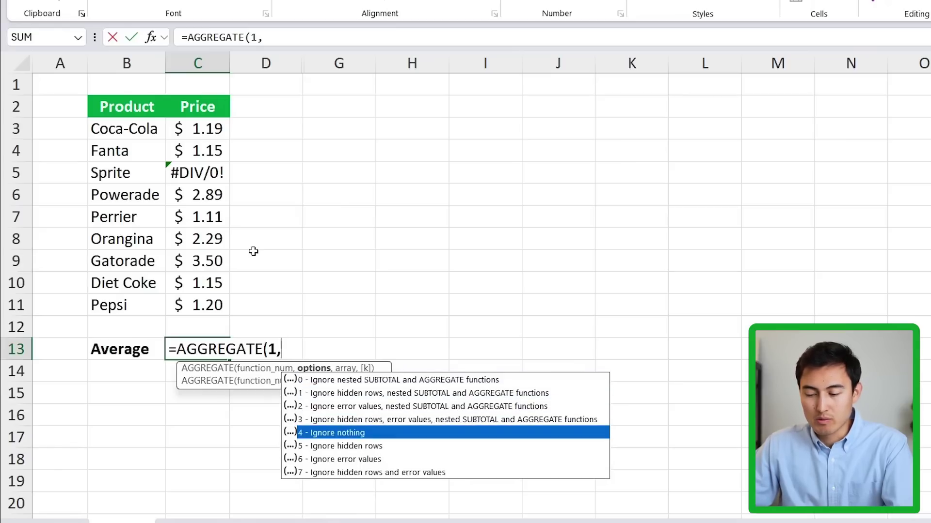
{"action": "key", "text": "Down"}
{"action": "key", "text": "Down"}
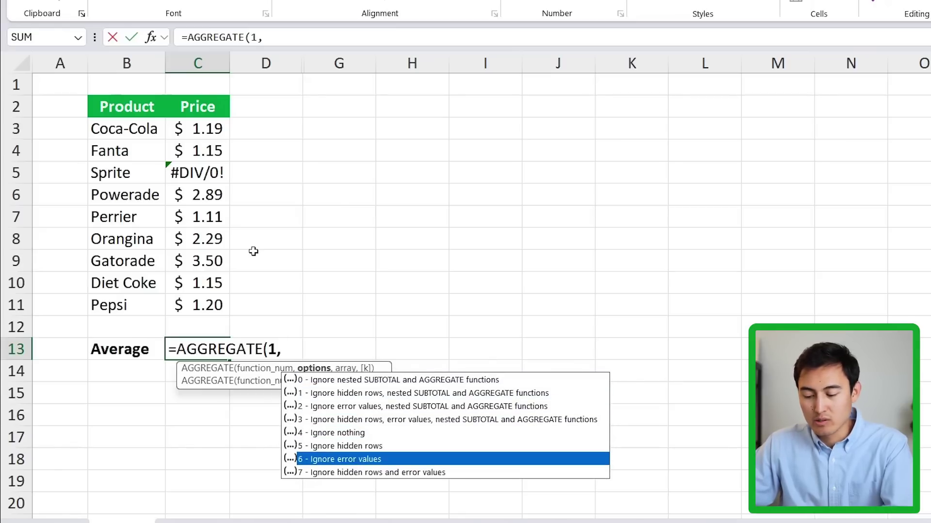
{"action": "type", "text": "6,"}
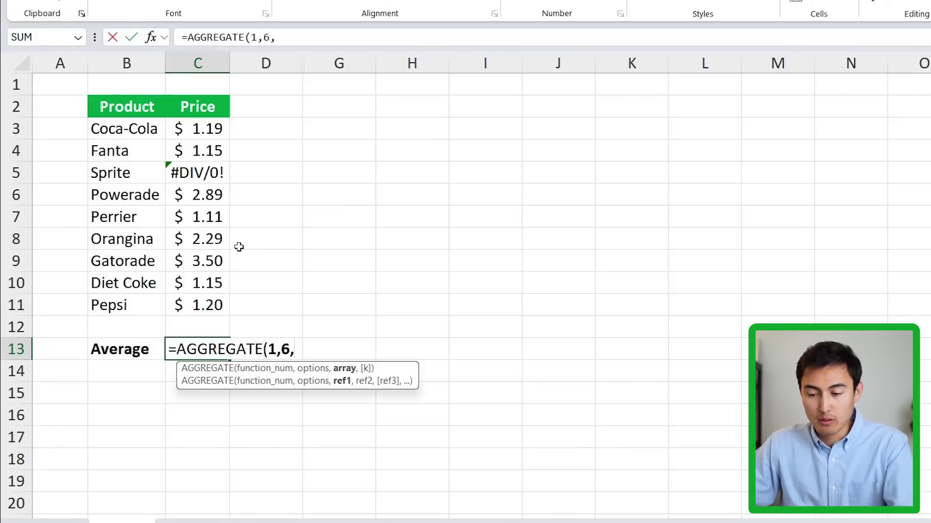
{"action": "left_click_drag", "start_coordinate": [199, 128], "coordinate": [200, 305]}
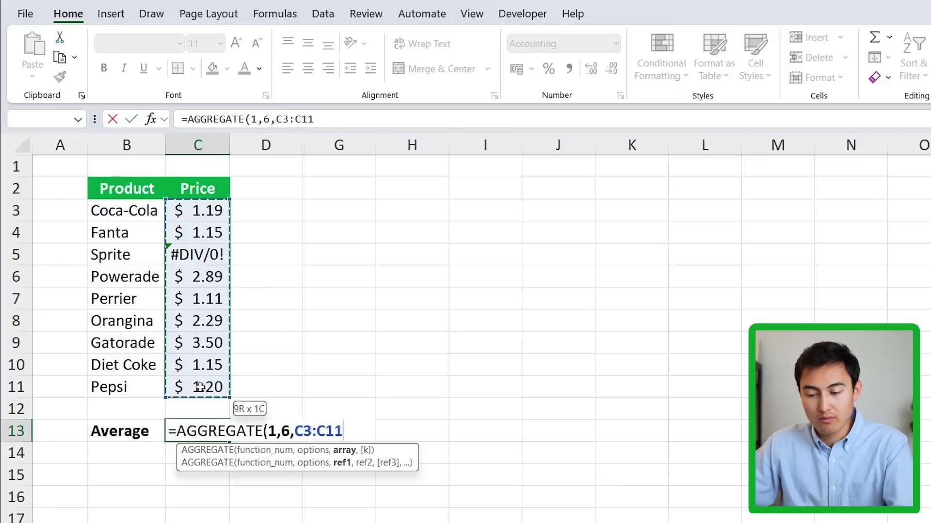
{"action": "left_click_drag", "start_coordinate": [199, 387], "coordinate": [200, 387]}
{"action": "type", "text": ")"}
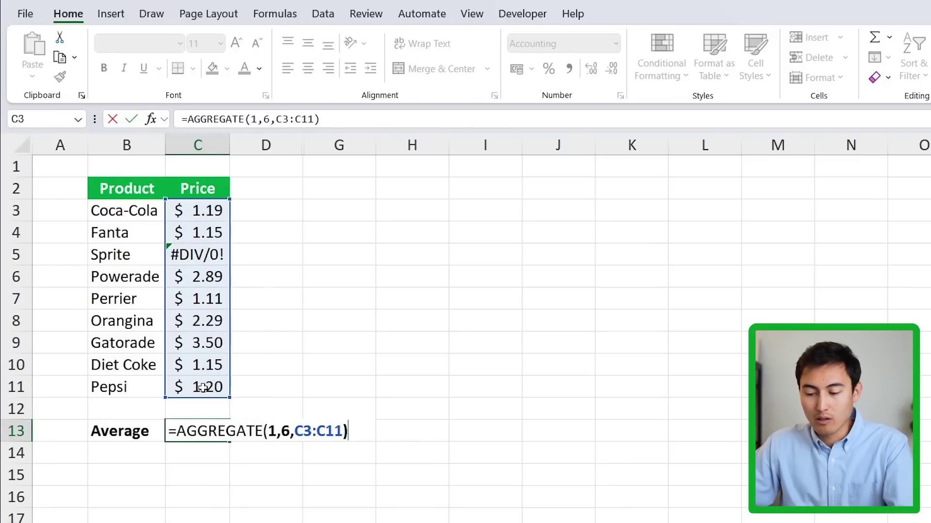
{"action": "key", "text": "Return"}
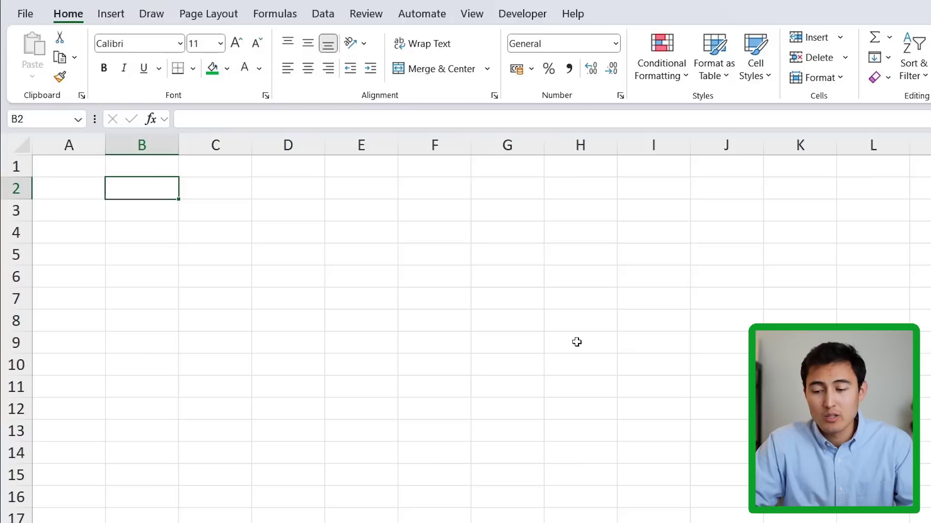
- In cell B2 of the blank sheet, generate random integers with RANDARRAY using 10 rows, 3 columns, minimum 1, maximum 100 and TRUE
{"action": "type", "text": "=rand"}
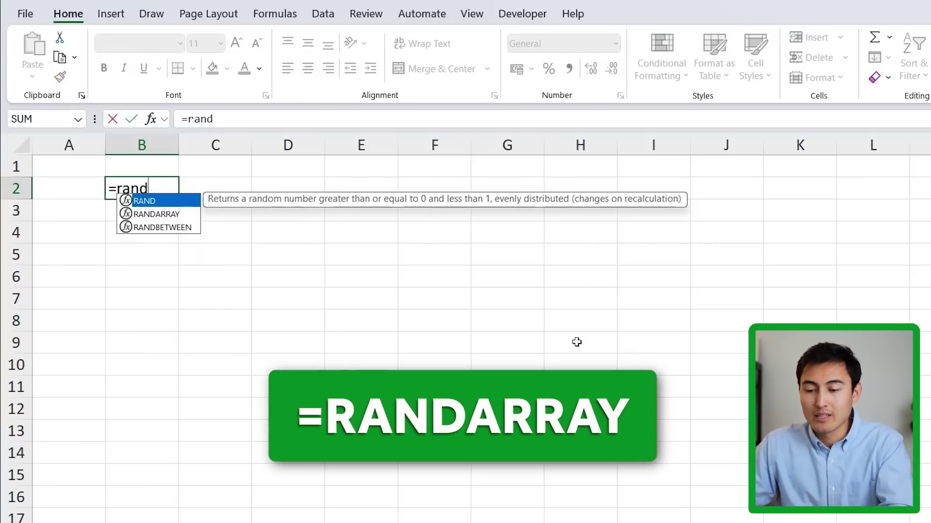
{"action": "type", "text": "a"}
{"action": "key", "text": "Tab"}
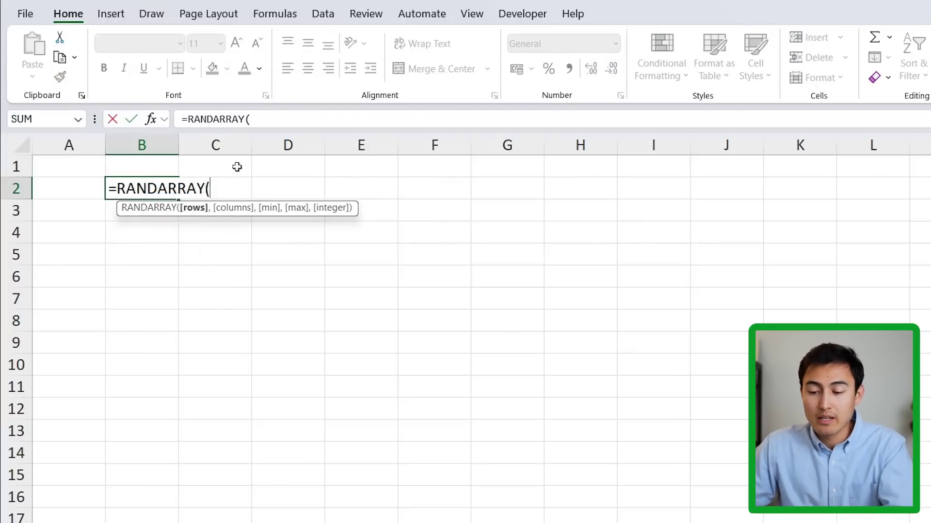
{"action": "type", "text": "10,"}
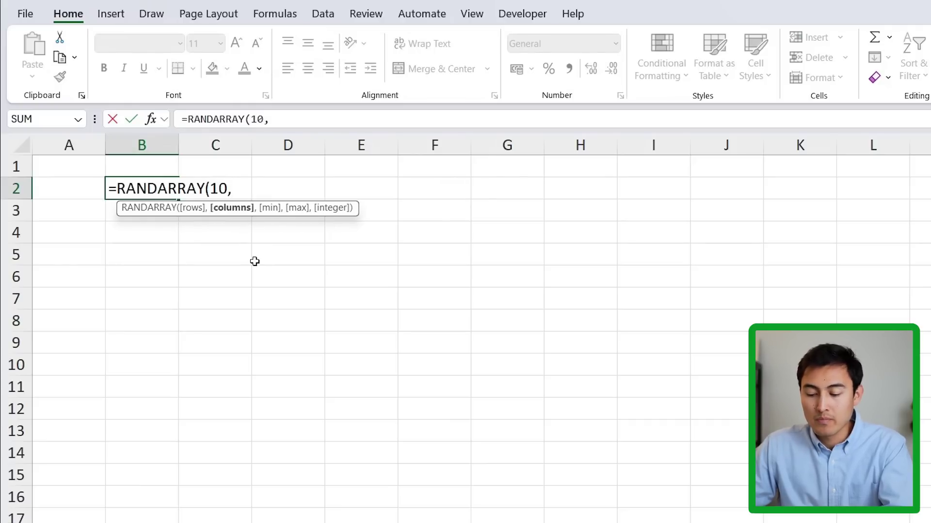
{"action": "type", "text": "3,"}
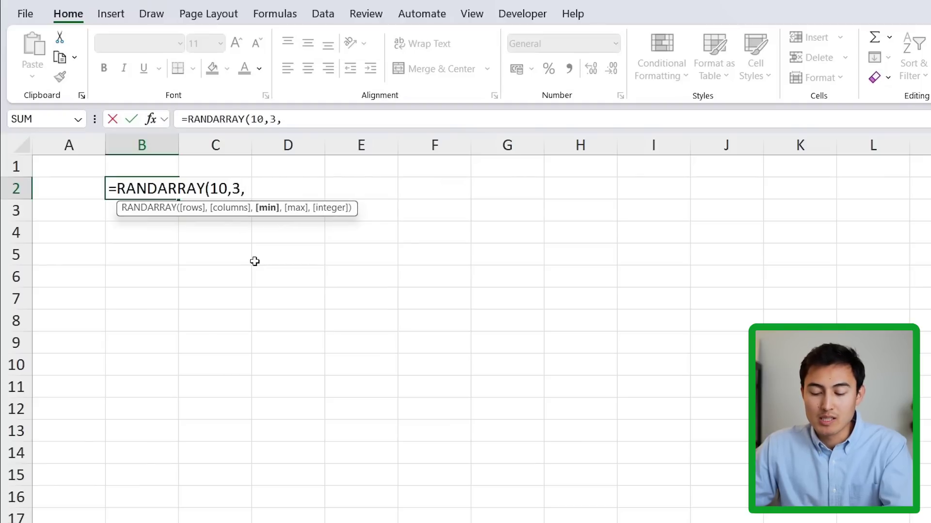
{"action": "type", "text": "1,100"}
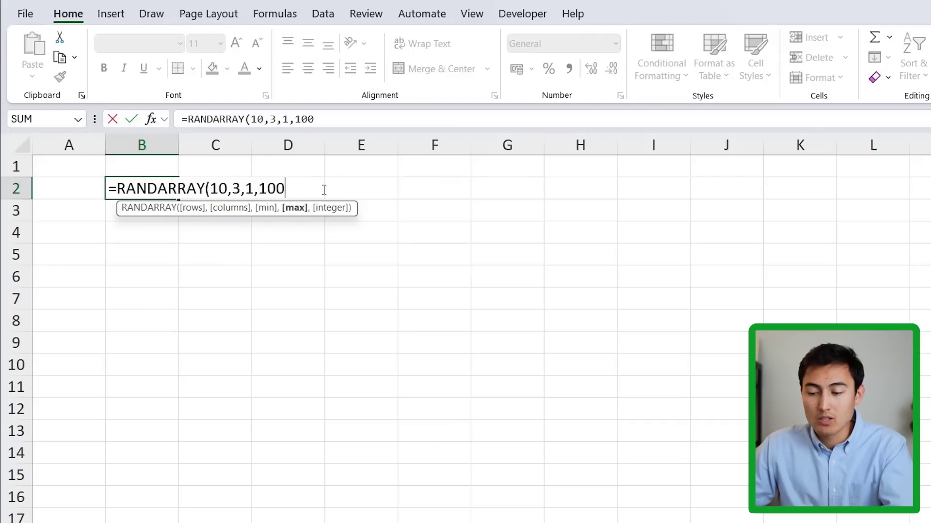
{"action": "type", "text": ","}
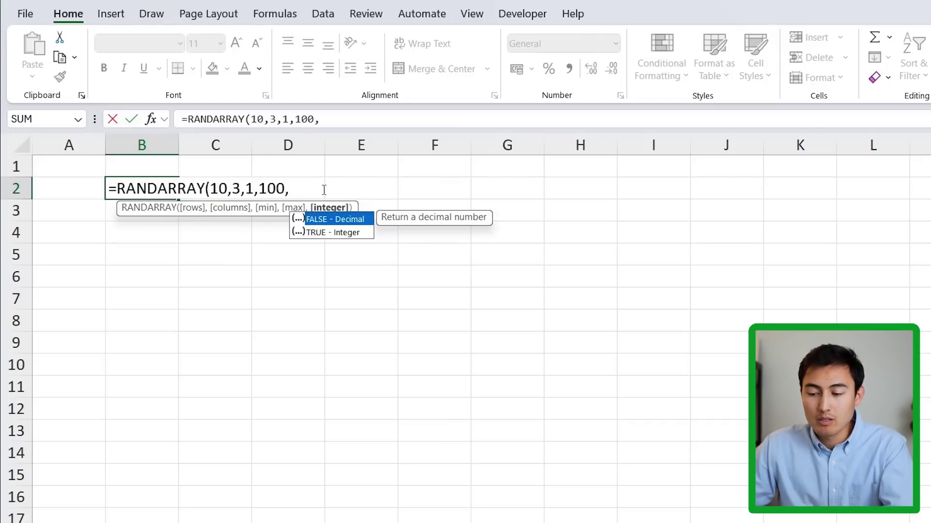
{"action": "key", "text": "Down"}
{"action": "key", "text": "Tab"}
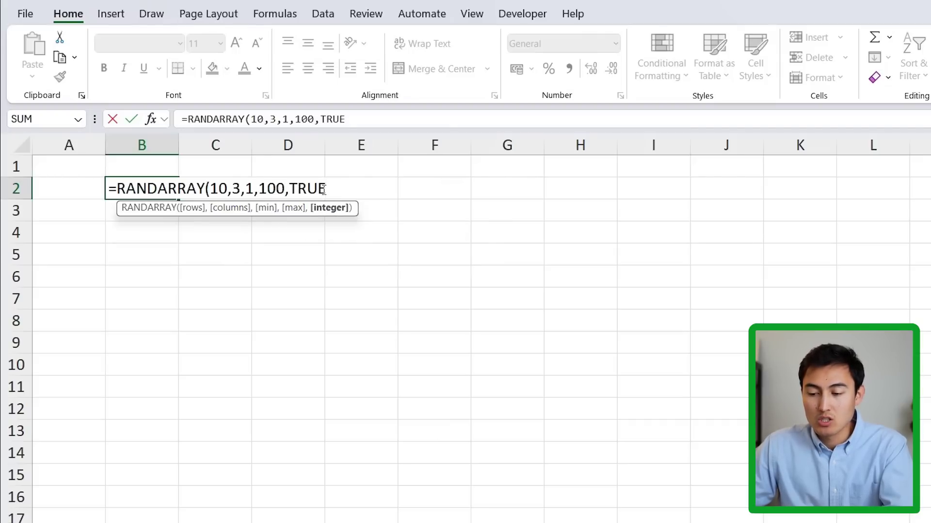
{"action": "type", "text": ")"}
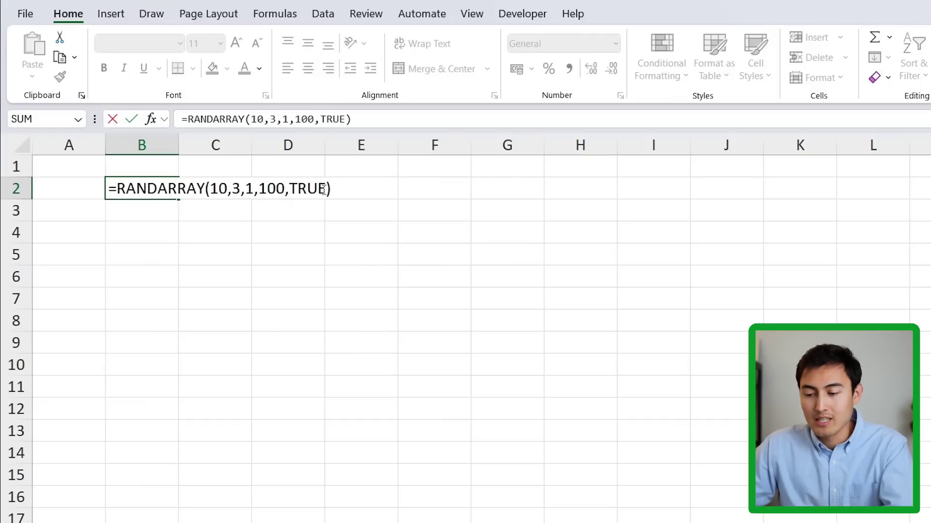
{"action": "key", "text": "Return"}
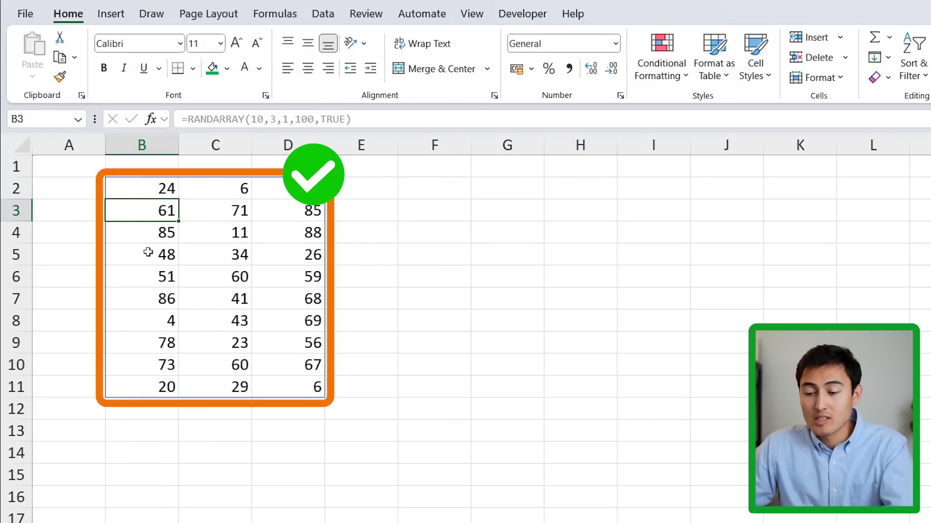
- Change the integer argument of the RANDARRAY formula in B2 to FALSE for decimal numbers
{"action": "left_click", "coordinate": [163, 190]}
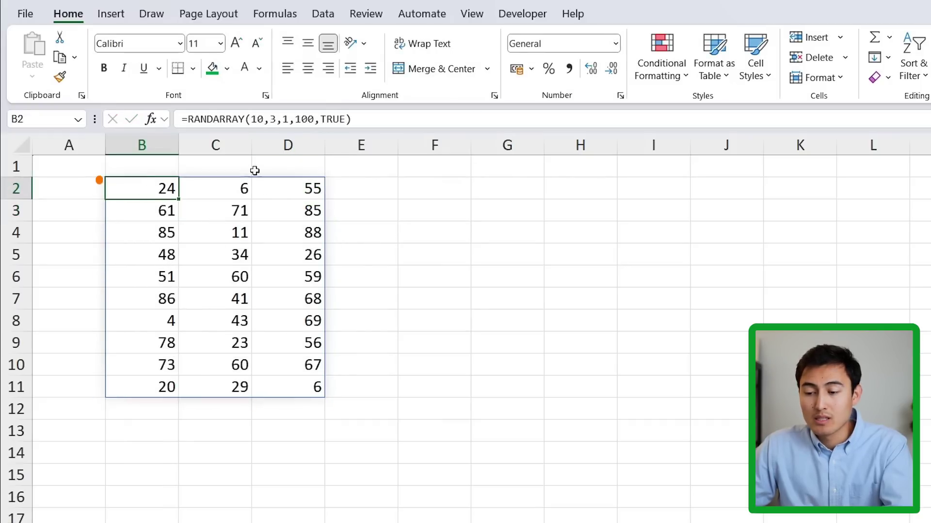
{"action": "left_click", "coordinate": [335, 120]}
{"action": "double_click", "coordinate": [335, 119]}
{"action": "type", "text": "FALSE"}
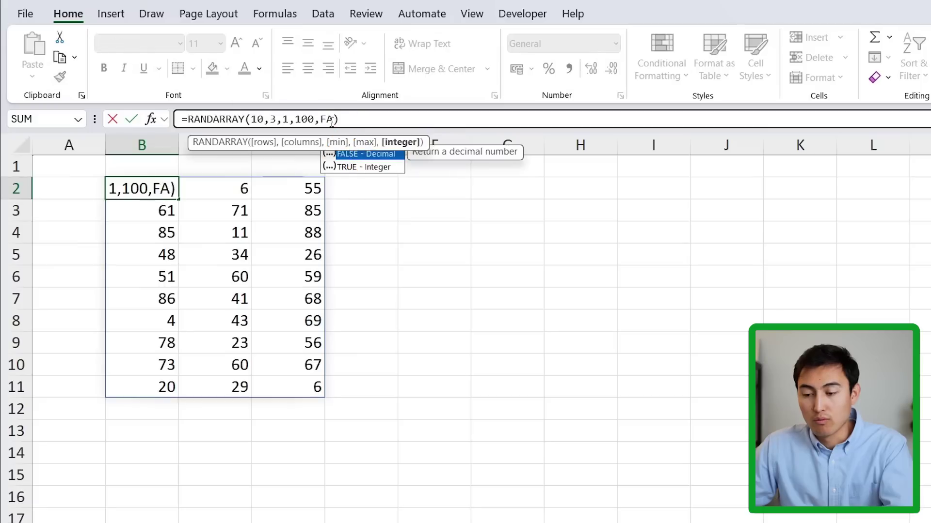
{"action": "key", "text": "Return"}
{"action": "key", "text": "Up"}
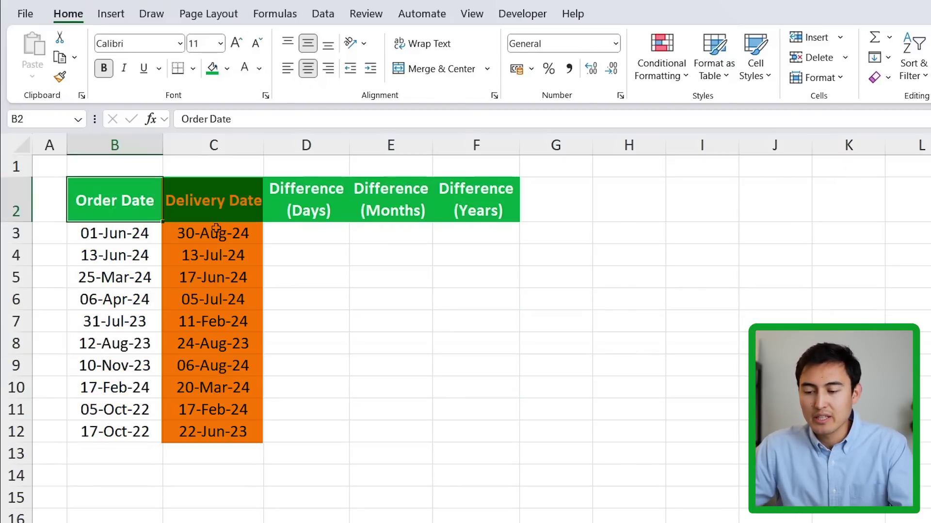
- Review the Difference column headers for days, months and years in the order and delivery date table
{"action": "left_click", "coordinate": [309, 207]}
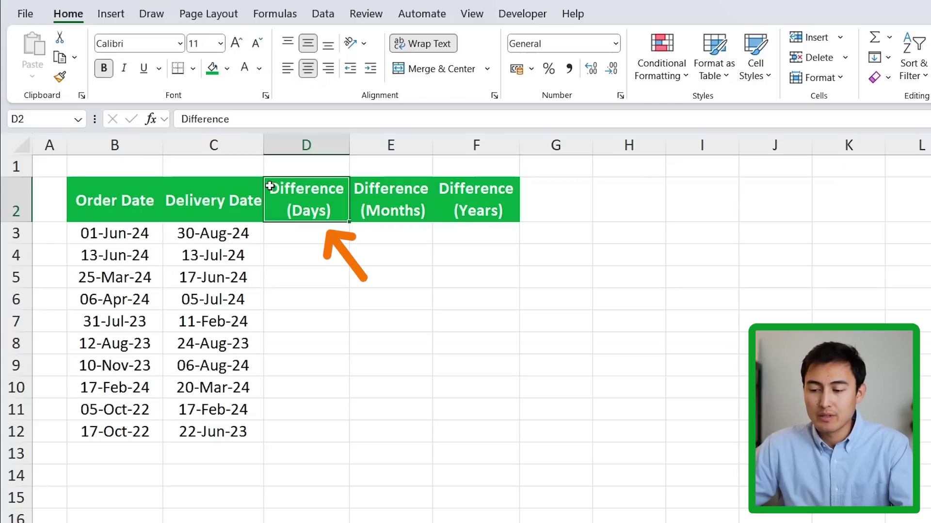
{"action": "key", "text": "Right"}
{"action": "key", "text": "Right"}
{"action": "key", "text": "Right"}
{"action": "key", "text": "Left"}
{"action": "key", "text": "Left"}
{"action": "key", "text": "Left"}
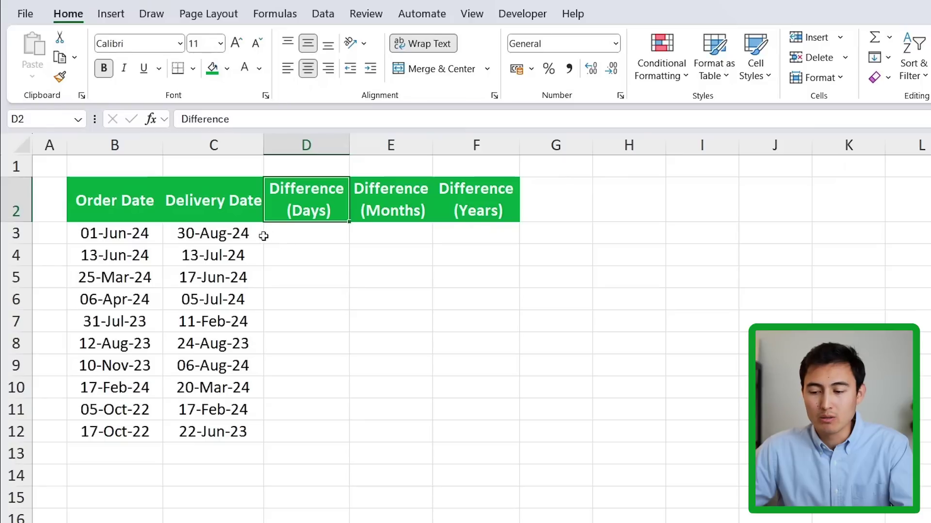
- Calculate the difference in days in D3 with =DATEDIF(B3,C3,"d") and fill the formula down to D12
{"action": "left_click", "coordinate": [272, 237]}
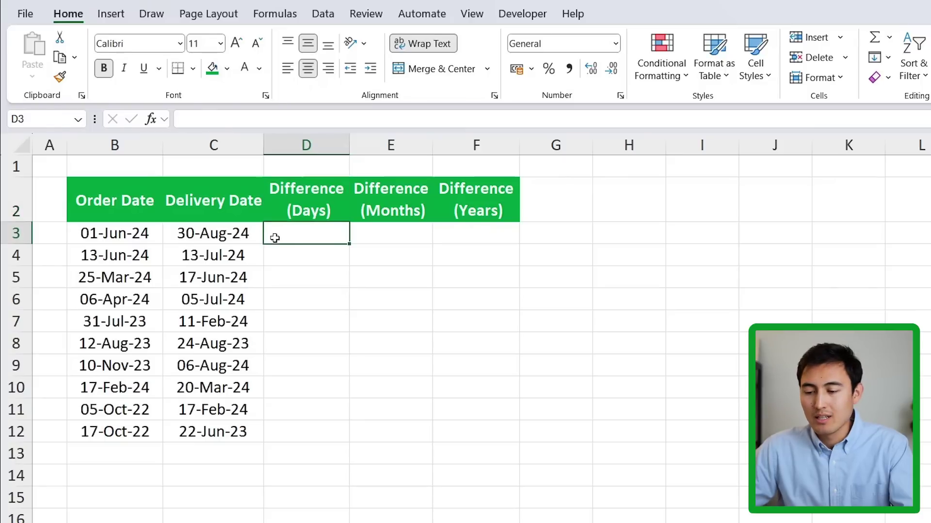
{"action": "type", "text": "=date"}
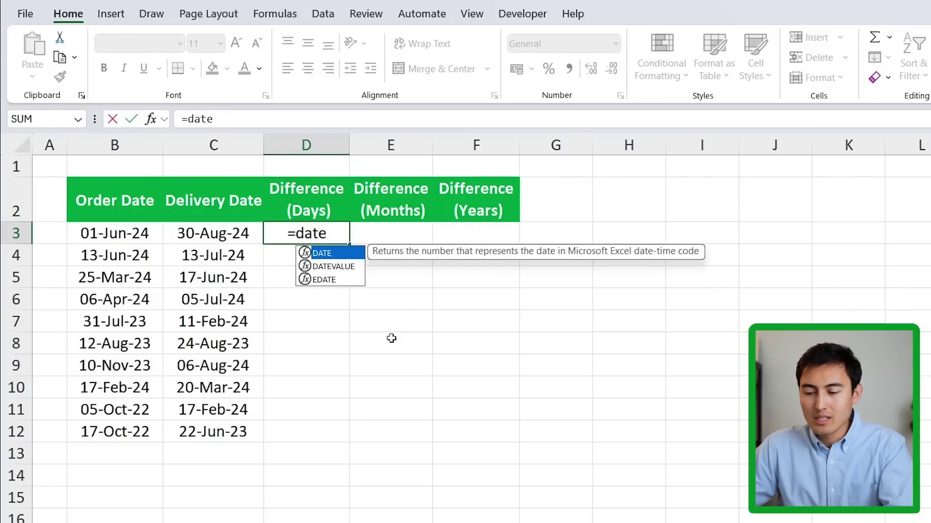
{"action": "type", "text": "dif"}
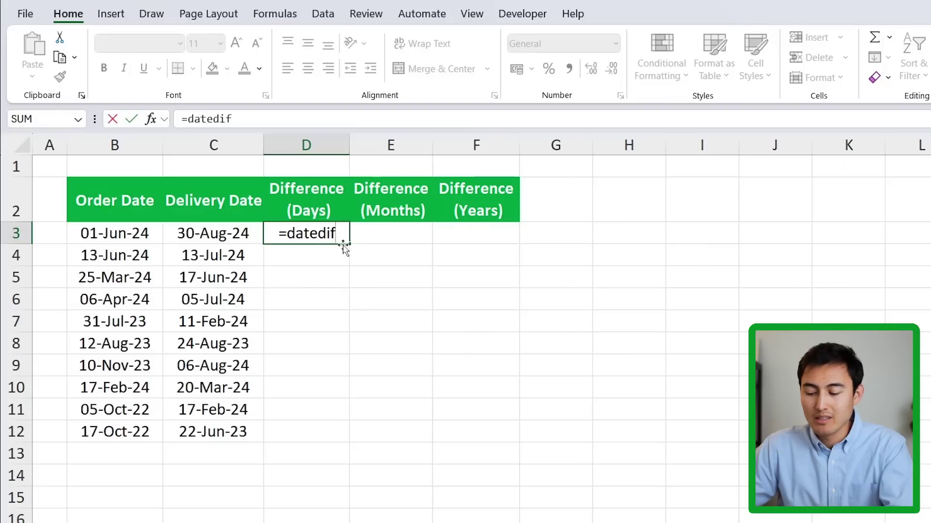
{"action": "type", "text": "("}
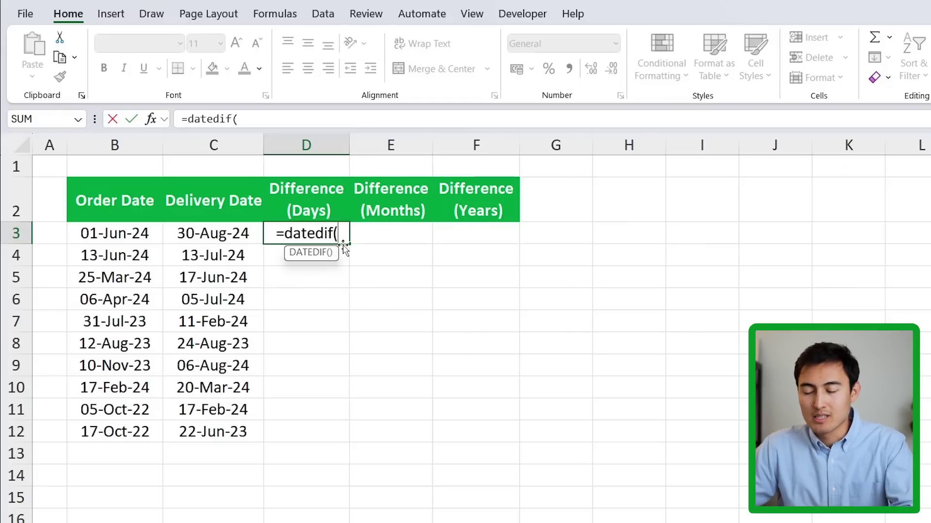
{"action": "left_click", "coordinate": [118, 229]}
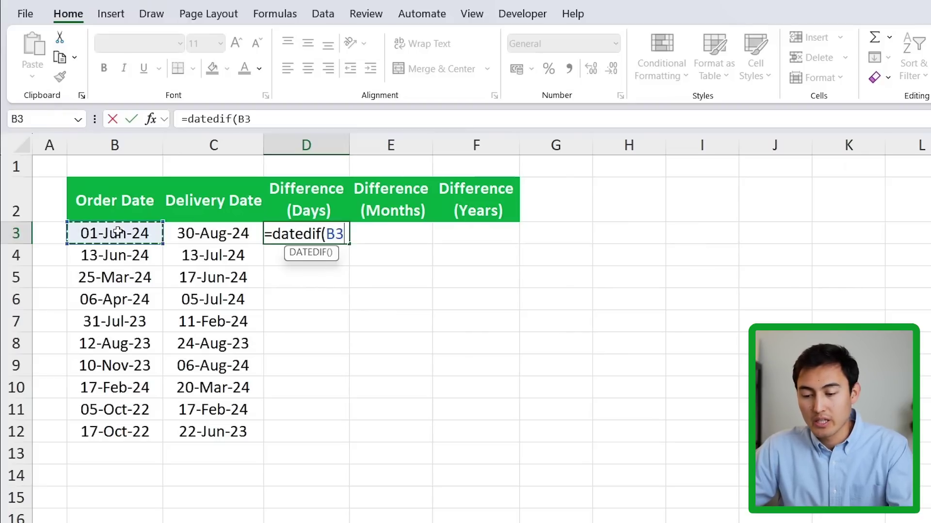
{"action": "type", "text": ","}
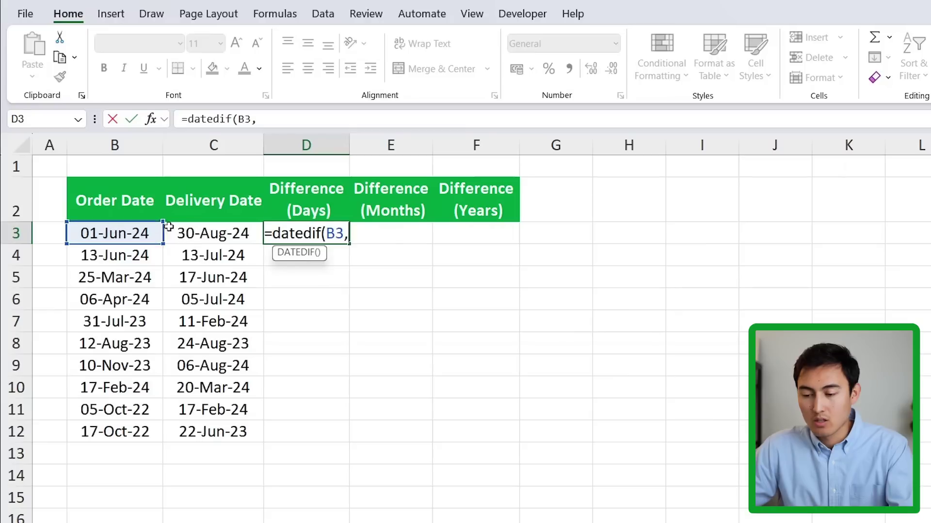
{"action": "left_click", "coordinate": [209, 237]}
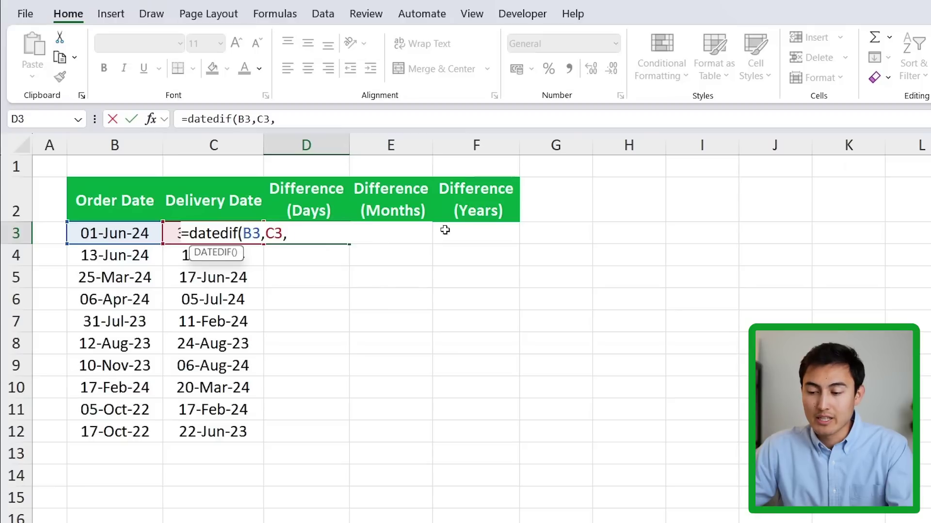
{"action": "type", "text": ",\""}
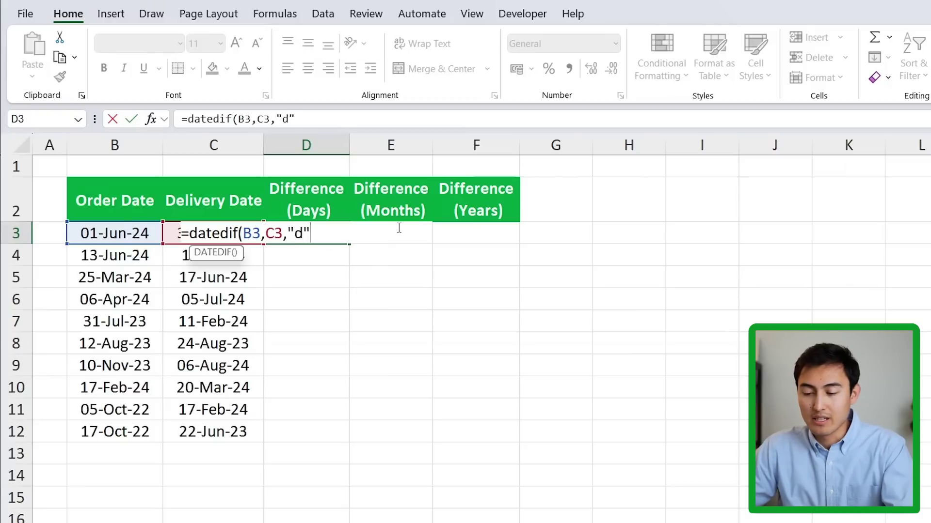
{"action": "type", "text": "d\")"}
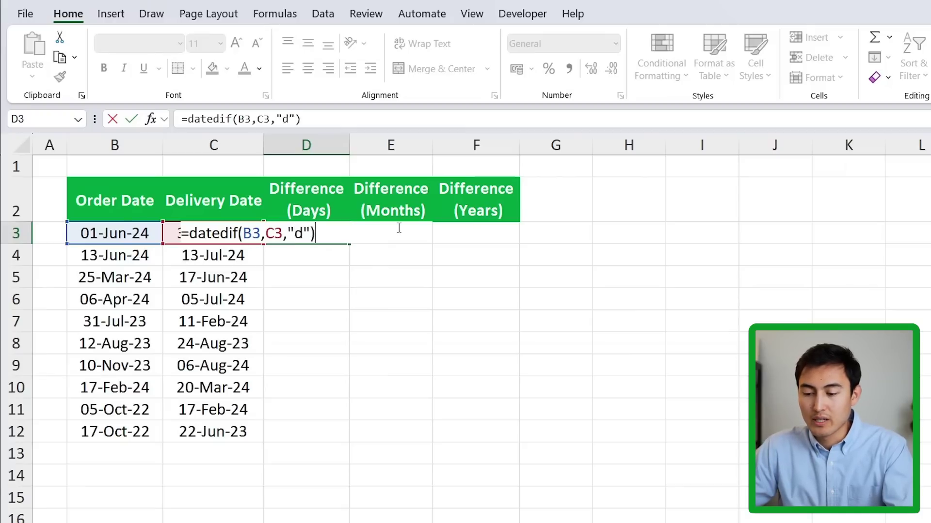
{"action": "key", "text": "Return"}
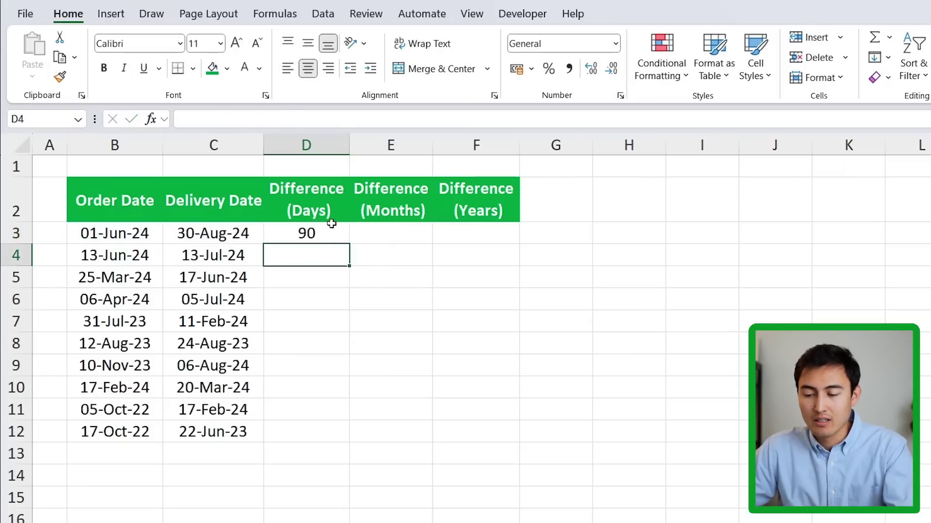
{"action": "left_click", "coordinate": [264, 240]}
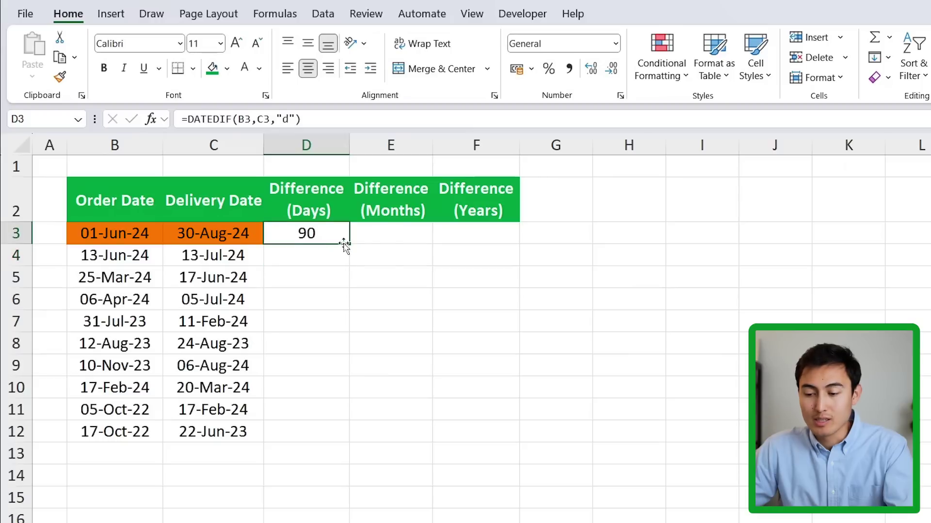
{"action": "left_click_drag", "start_coordinate": [350, 242], "coordinate": [324, 443]}
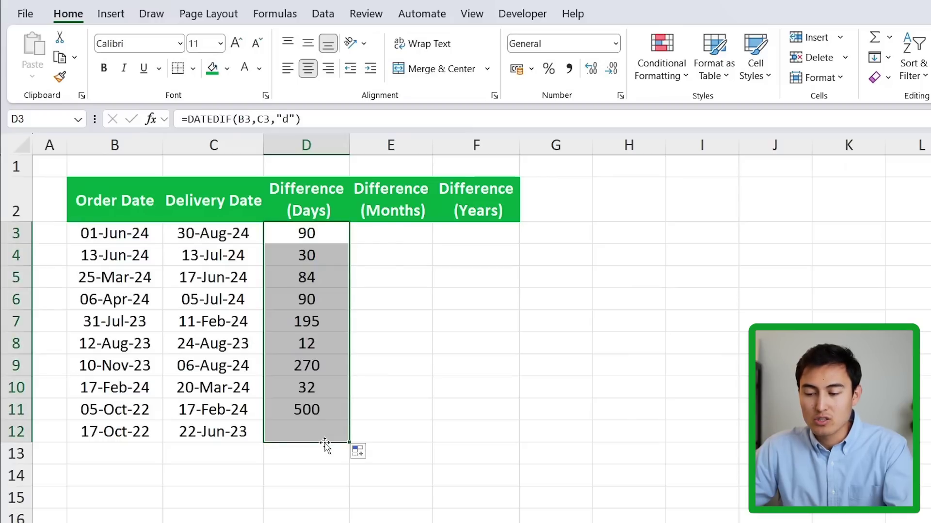
- Try changing the unit of the DATEDIF formula in D3 to "m" for months
{"action": "left_click", "coordinate": [378, 226]}
{"action": "left_click", "coordinate": [342, 233]}
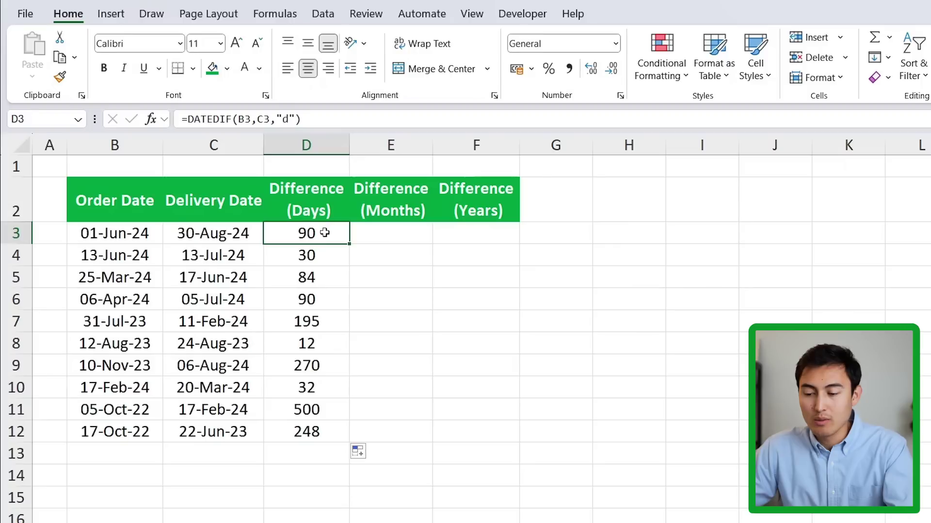
{"action": "double_click", "coordinate": [325, 233]}
{"action": "left_click", "coordinate": [313, 233]}
{"action": "key", "text": "BackSpace"}
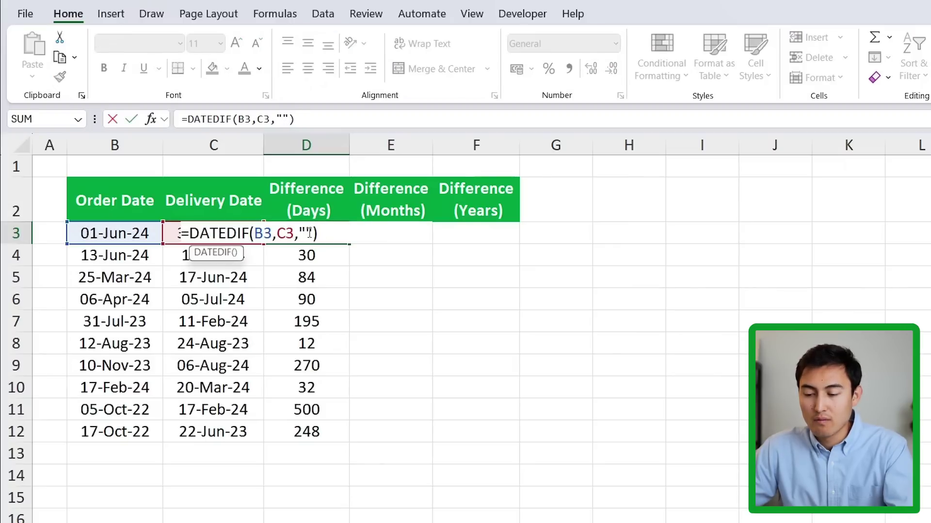
{"action": "type", "text": "m"}
{"action": "key", "text": "Return"}
{"action": "key", "text": "Up"}
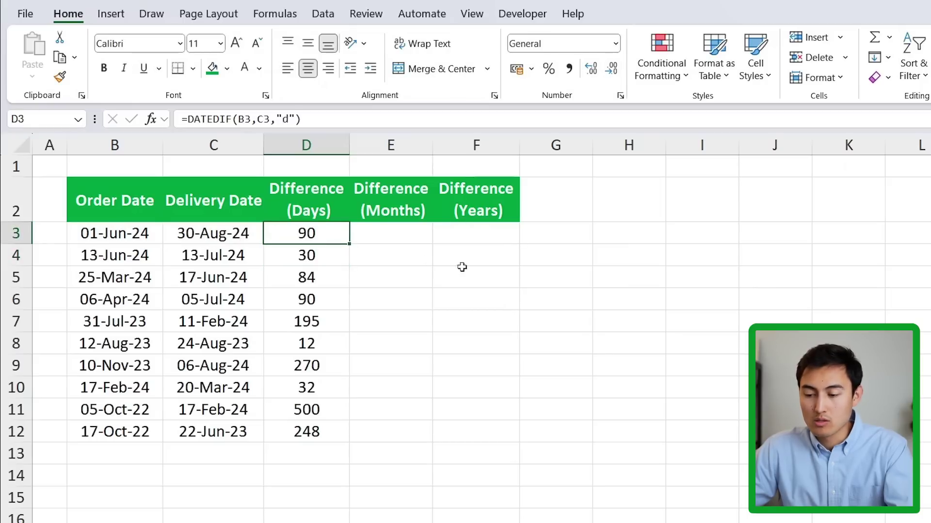
{"action": "key", "text": "F2"}
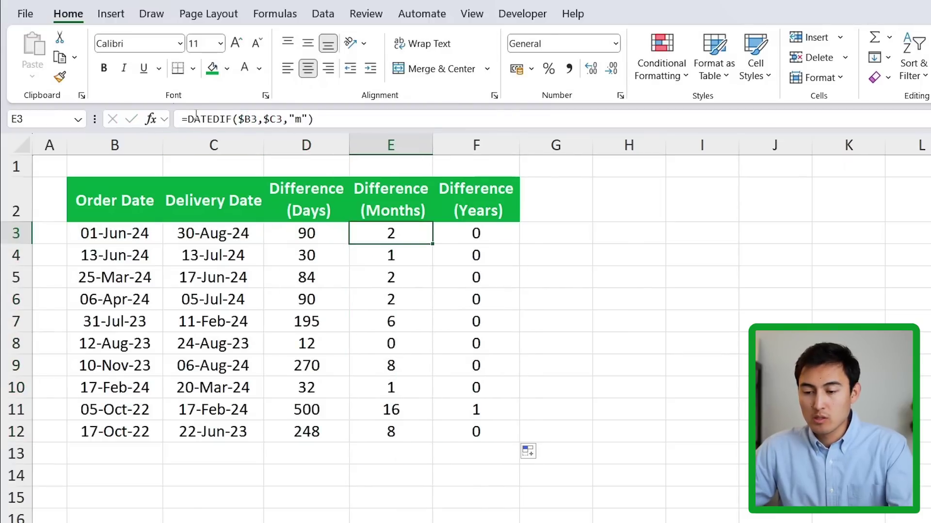
- Inspect the DATEDIF formulas in E3 and F3 for the month and year units
{"action": "left_click", "coordinate": [196, 117]}
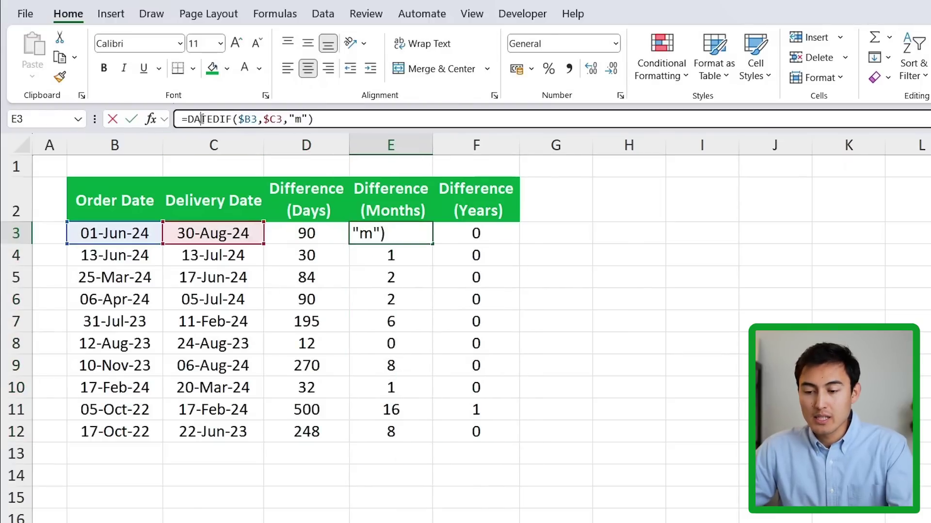
{"action": "key", "text": "Escape"}
{"action": "key", "text": "Right"}
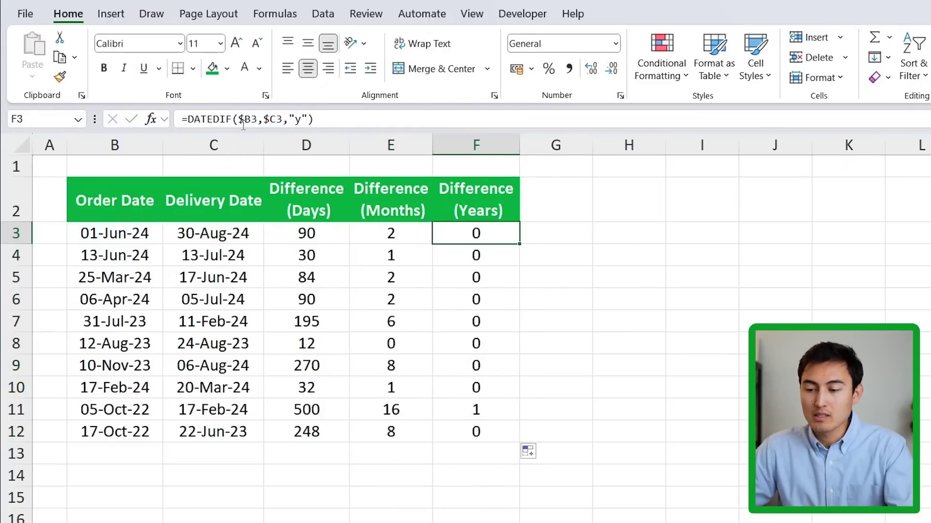
{"action": "left_click", "coordinate": [243, 122]}
{"action": "key", "text": "Escape"}
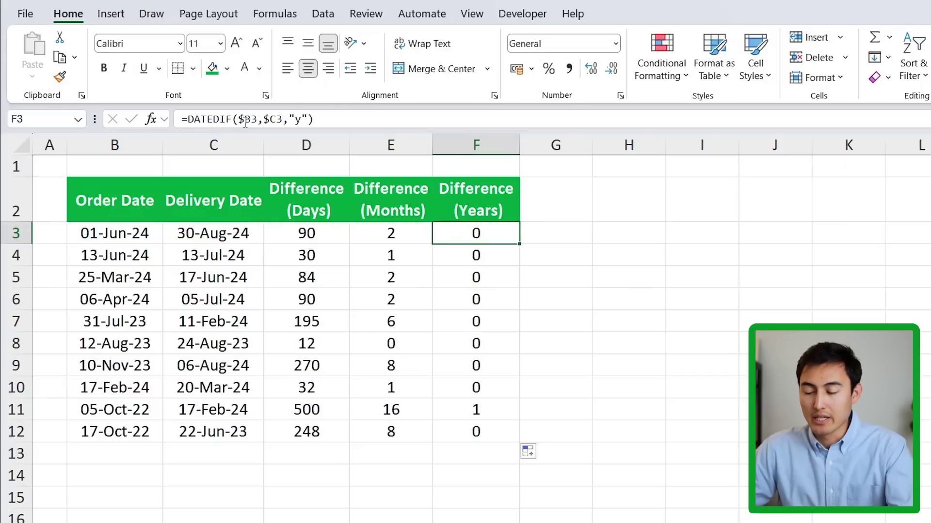
- Format the year differences in F3:F12 to show two decimal places
{"action": "key", "text": "ctrl+shift+Down"}
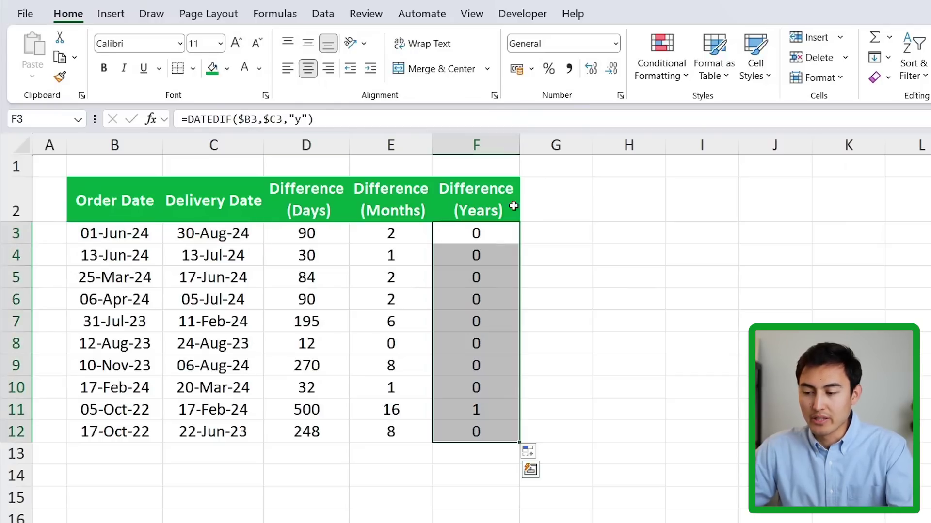
{"action": "left_click", "coordinate": [592, 69]}
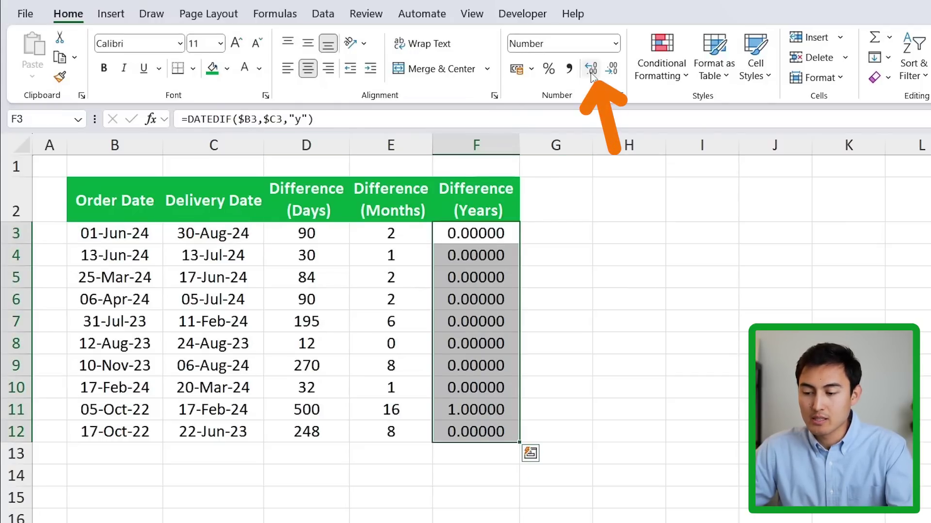
{"action": "left_click", "coordinate": [614, 70]}
{"action": "left_click", "coordinate": [612, 70]}
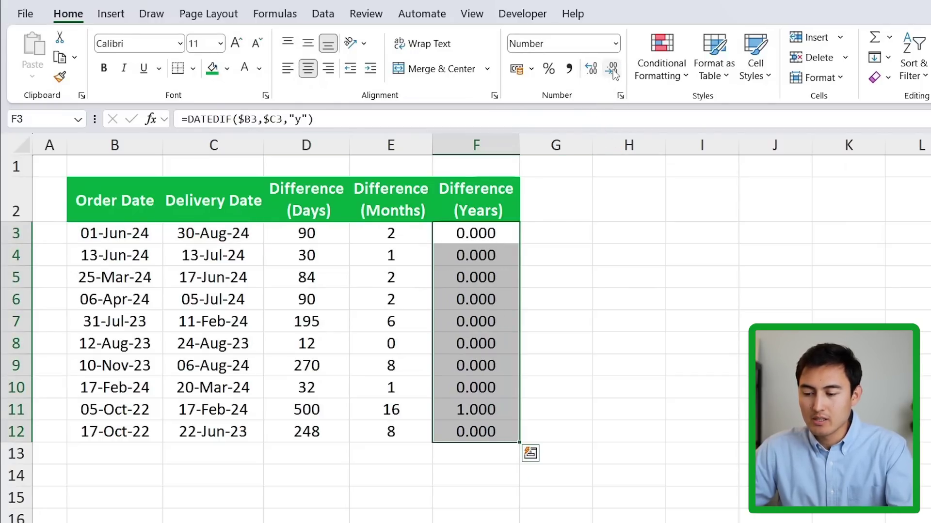
{"action": "left_click", "coordinate": [612, 69]}
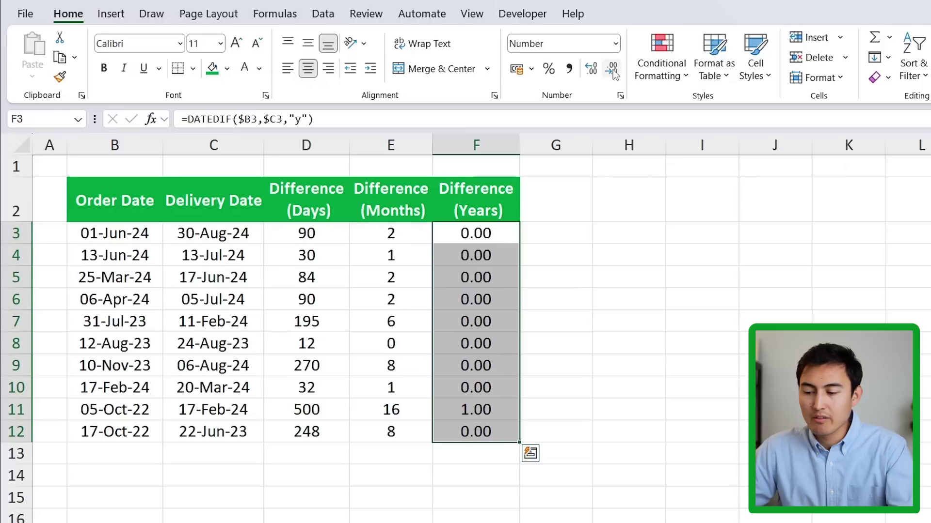
- In G3, begin a YEARFRAC formula with the order date in B3 as the start date
{"action": "left_click", "coordinate": [462, 241]}
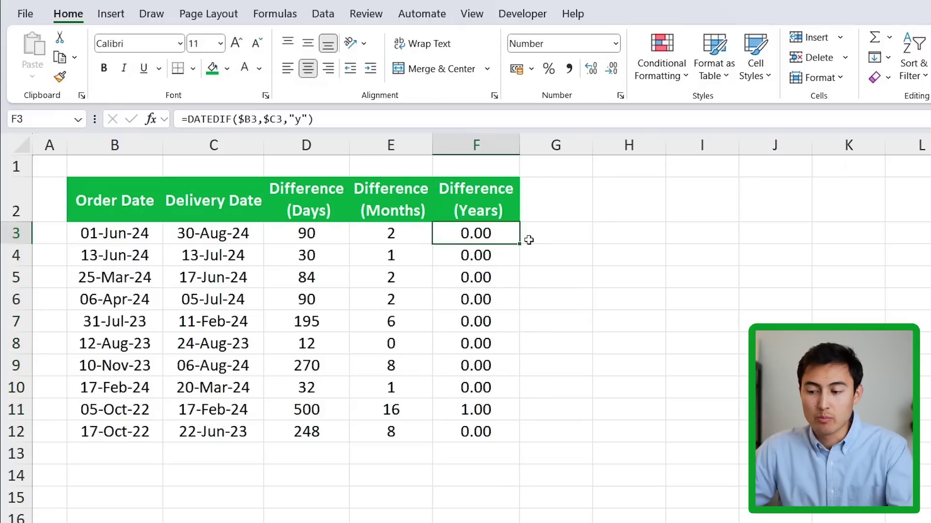
{"action": "left_click", "coordinate": [528, 238]}
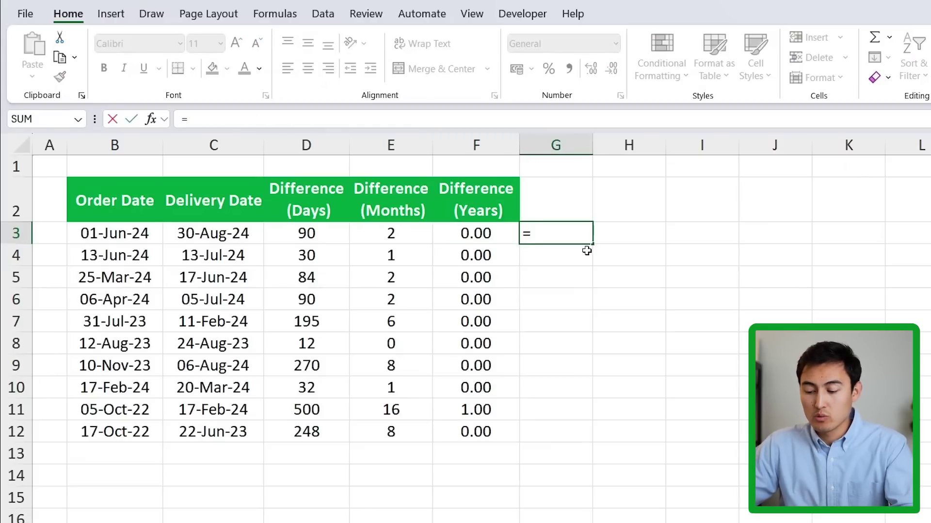
{"action": "type", "text": "yearf"}
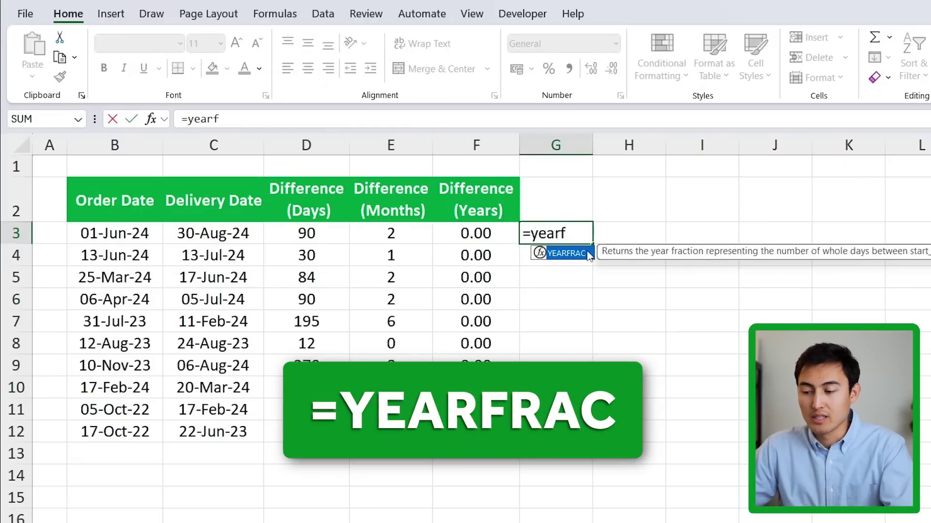
{"action": "double_click", "coordinate": [567, 253]}
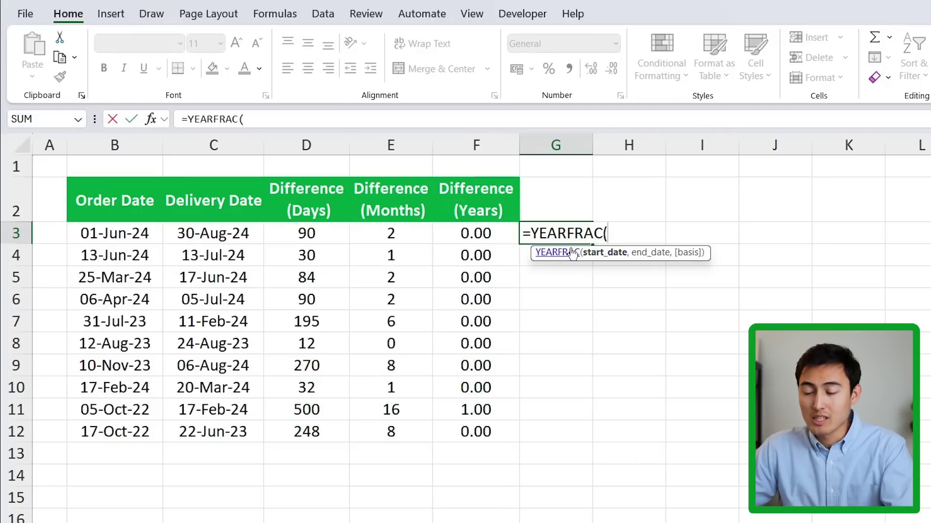
{"action": "key", "text": "Left"}
{"action": "key", "text": "Left"}
{"action": "key", "text": "Left"}
{"action": "key", "text": "Left"}
{"action": "key", "text": "Left"}
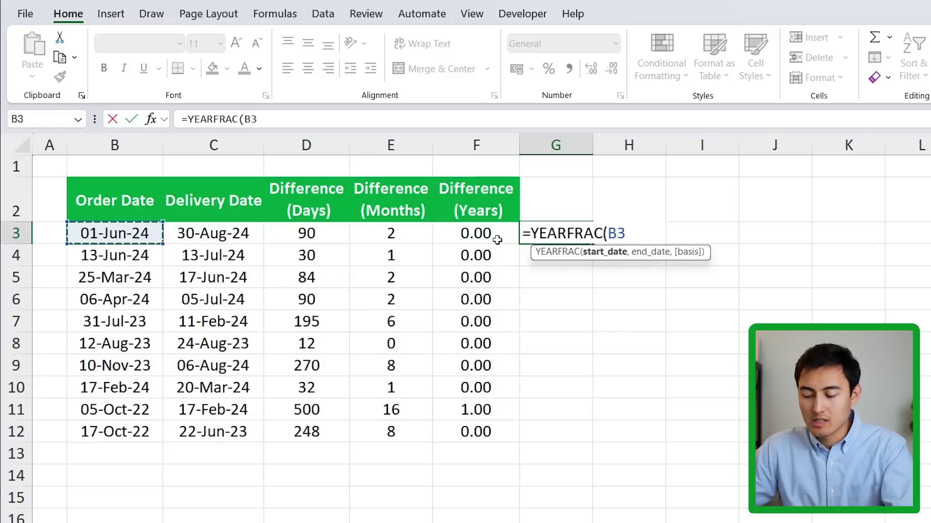
- Complete the YEARFRAC formula with C3 as the end date and fill it down to G12
{"action": "type", "text": ","}
{"action": "key", "text": "Left"}
{"action": "key", "text": "Left"}
{"action": "key", "text": "Left"}
{"action": "key", "text": "Left"}
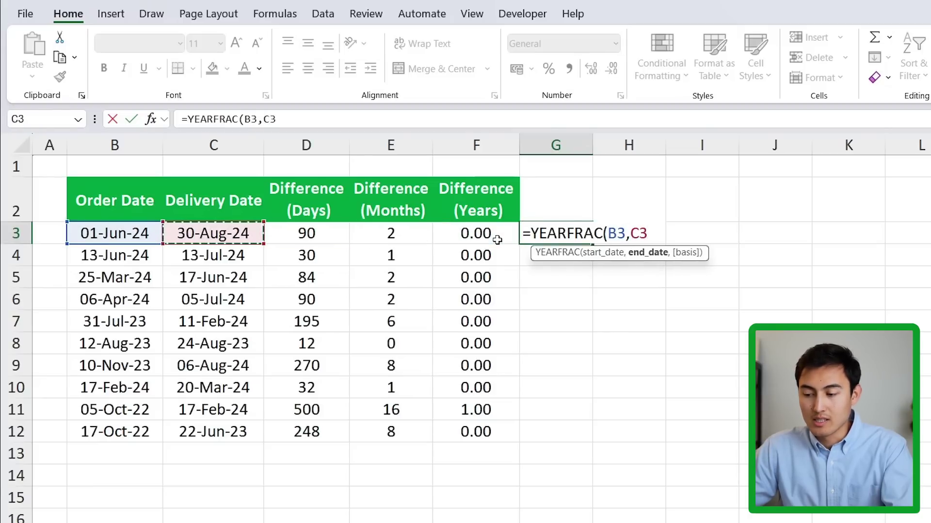
{"action": "type", "text": ")"}
{"action": "key", "text": "Return"}
{"action": "left_click", "coordinate": [557, 241]}
{"action": "double_click", "coordinate": [592, 245]}
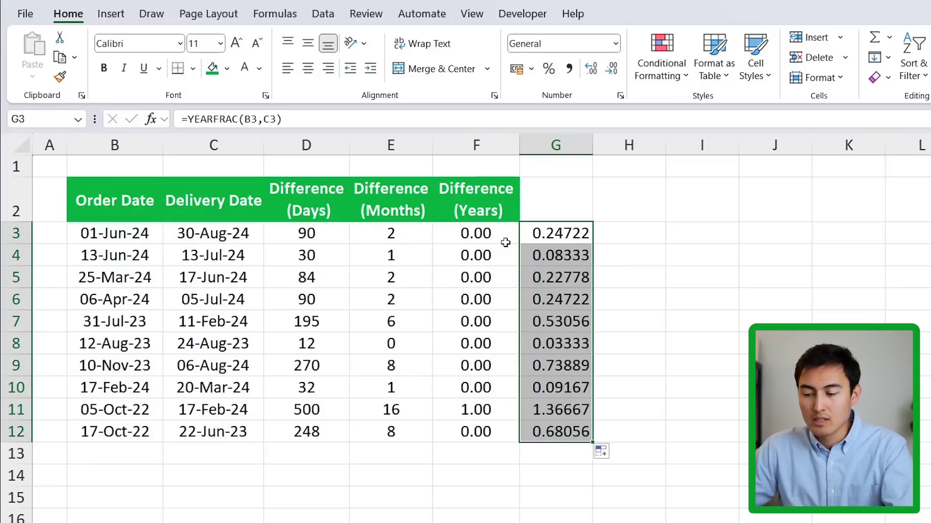
- Inspect the DATEDIF formula for the day difference in D3
{"action": "key", "text": "Down"}
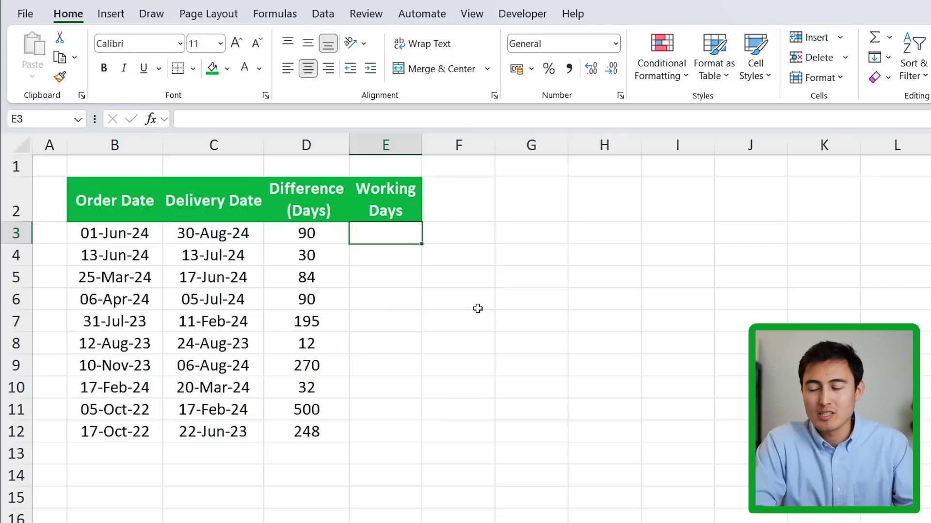
{"action": "key", "text": "Left"}
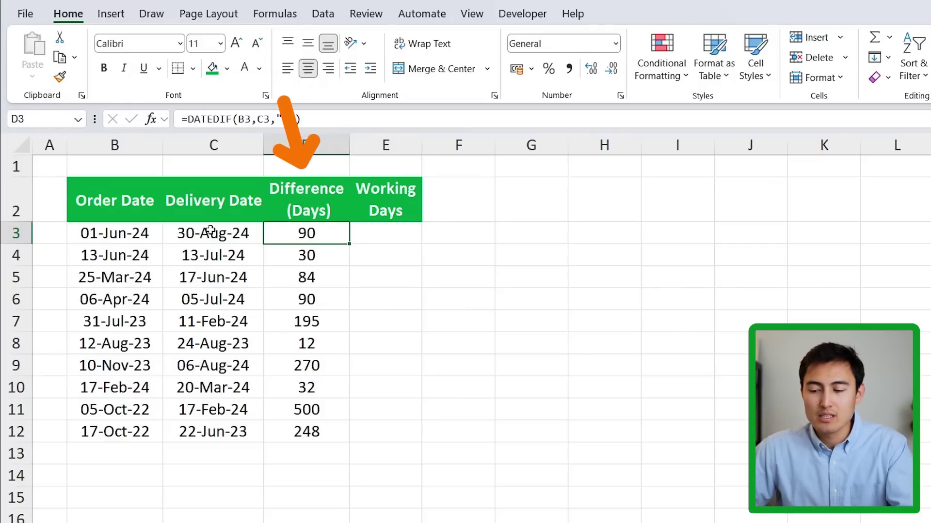
{"action": "key", "text": "Right"}
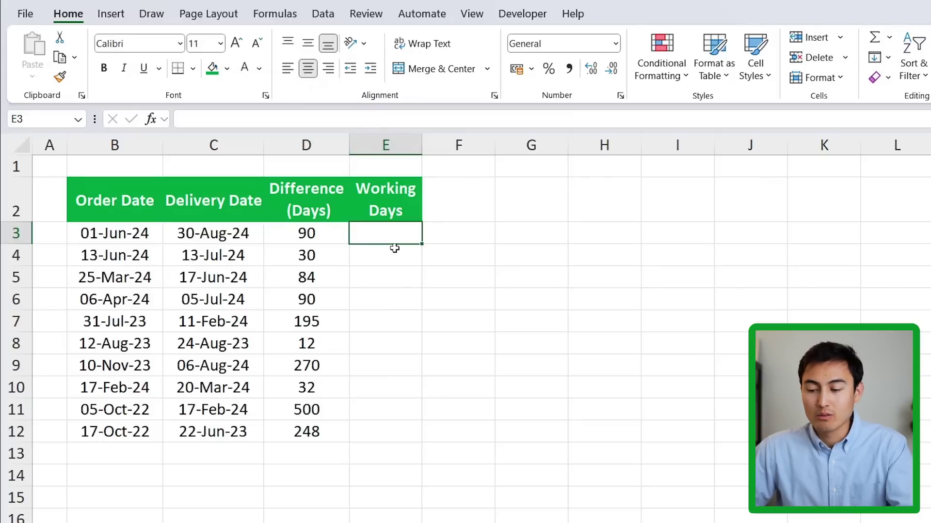
- In E3, enter a NETWORKDAYS formula with the order date B3 as start date and the delivery date C3 as end date
{"action": "type", "text": "="}
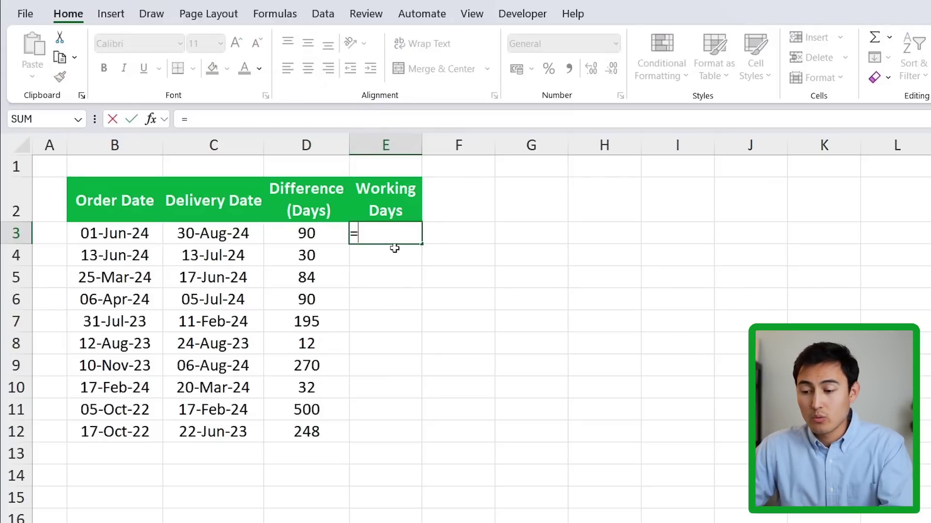
{"action": "type", "text": "netw"}
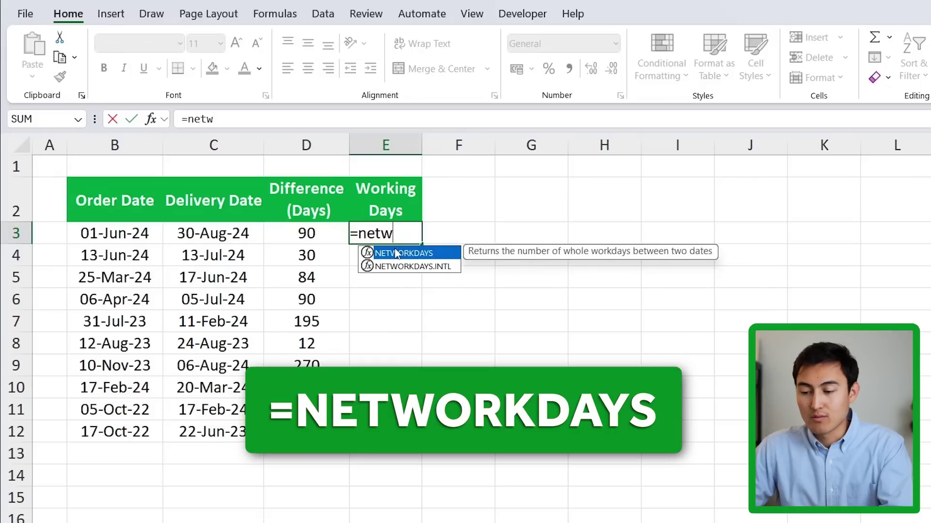
{"action": "key", "text": "Tab"}
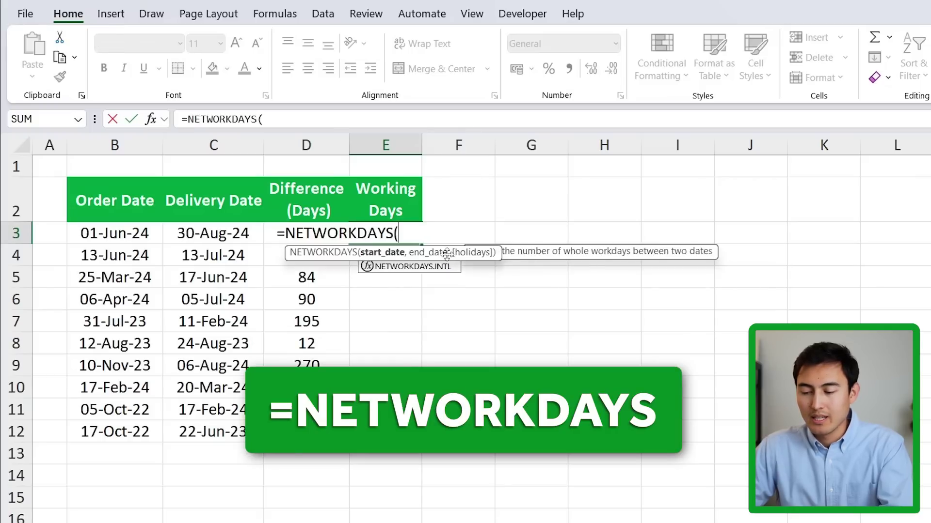
{"action": "key", "text": "Left"}
{"action": "key", "text": "Left"}
{"action": "key", "text": "Left"}
{"action": "type", "text": ","}
{"action": "key", "text": "Left"}
{"action": "key", "text": "Left"}
{"action": "key", "text": "Return"}
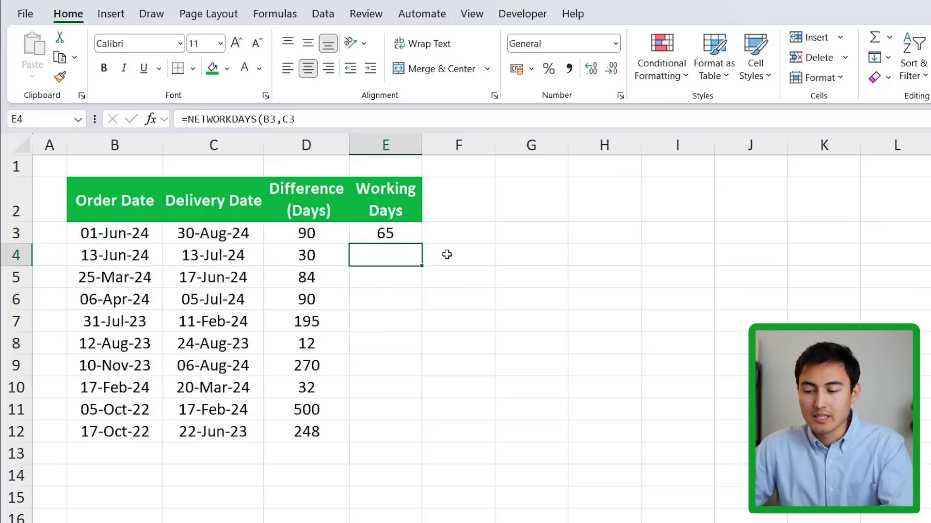
- Fill the working days formula from E3 down to E12 and open E3 to examine its formula
{"action": "key", "text": "Up"}
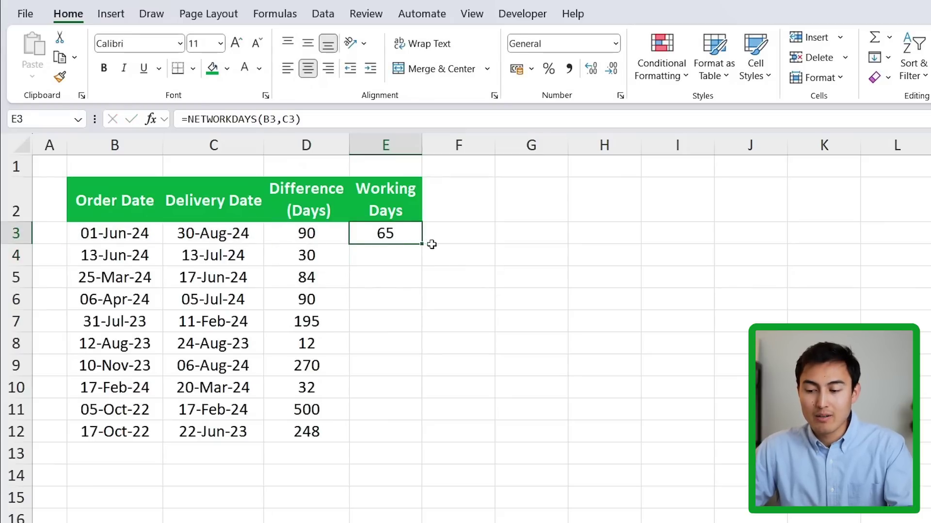
{"action": "left_click_drag", "start_coordinate": [424, 243], "coordinate": [409, 438]}
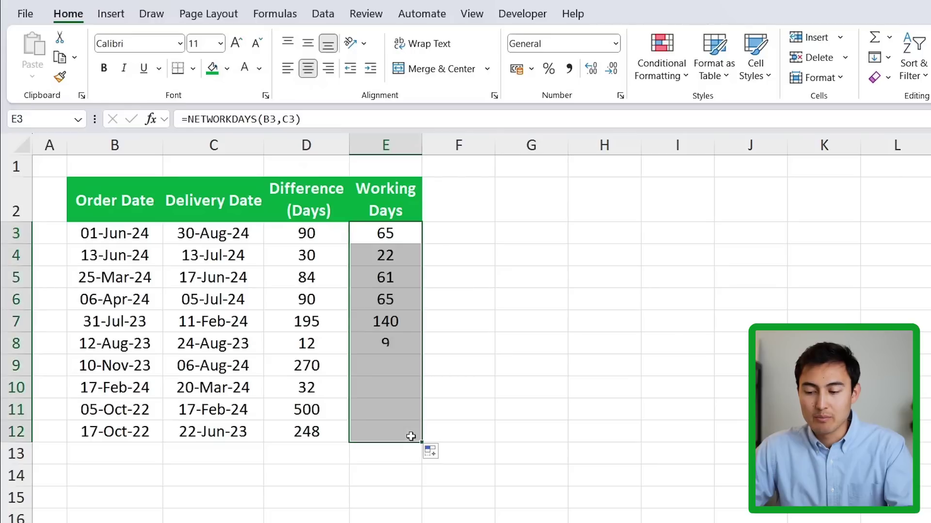
{"action": "left_click", "coordinate": [314, 235]}
{"action": "key", "text": "Right"}
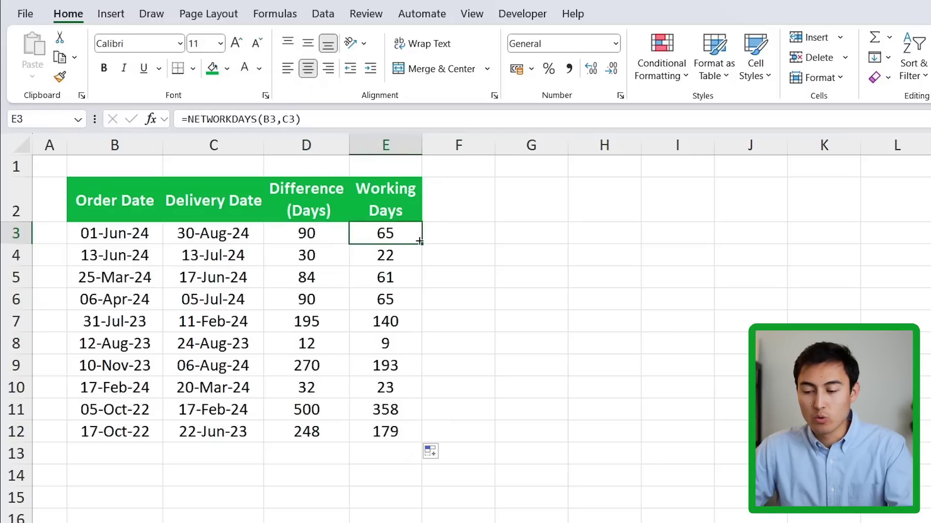
{"action": "double_click", "coordinate": [409, 231]}
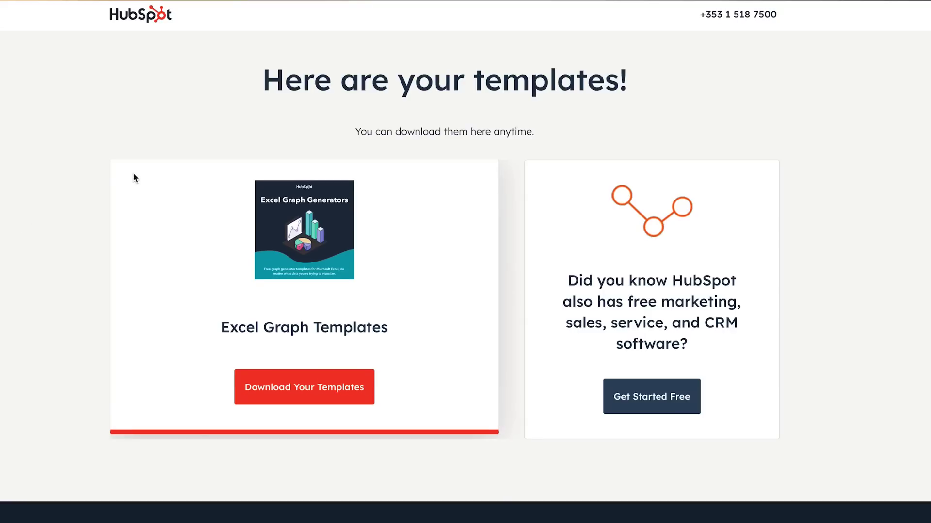
- Download the Excel Graph Templates from the HubSpot page and look over the one-variable graphs sheet
{"action": "left_click", "coordinate": [294, 386]}
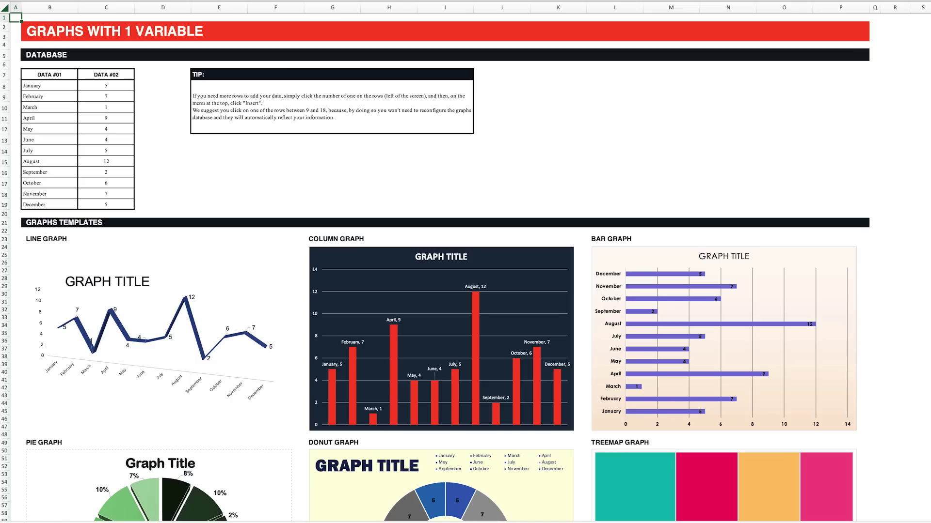
{"action": "scroll", "coordinate": [465, 261], "scroll_direction": "down", "scroll_amount": 15}
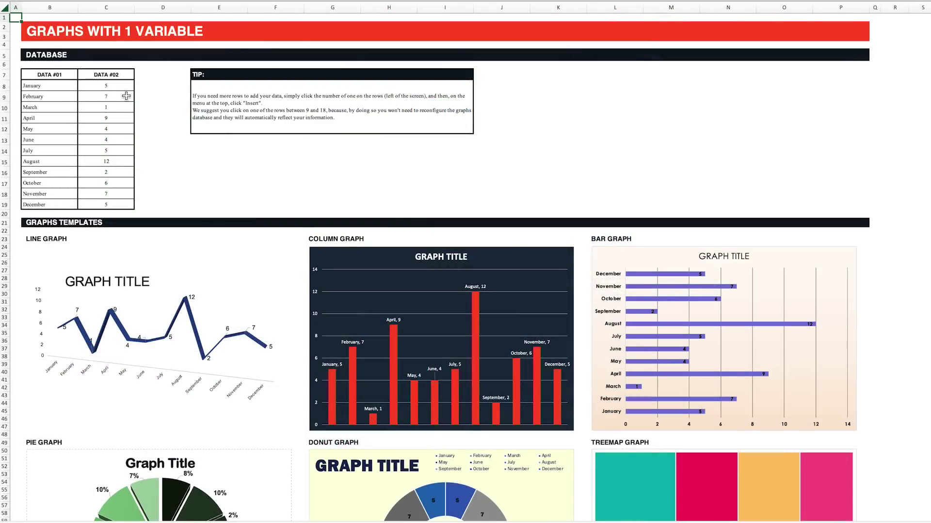
- In the one-variable database, set February's value to 20 and March's value to 5
{"action": "left_click", "coordinate": [121, 93]}
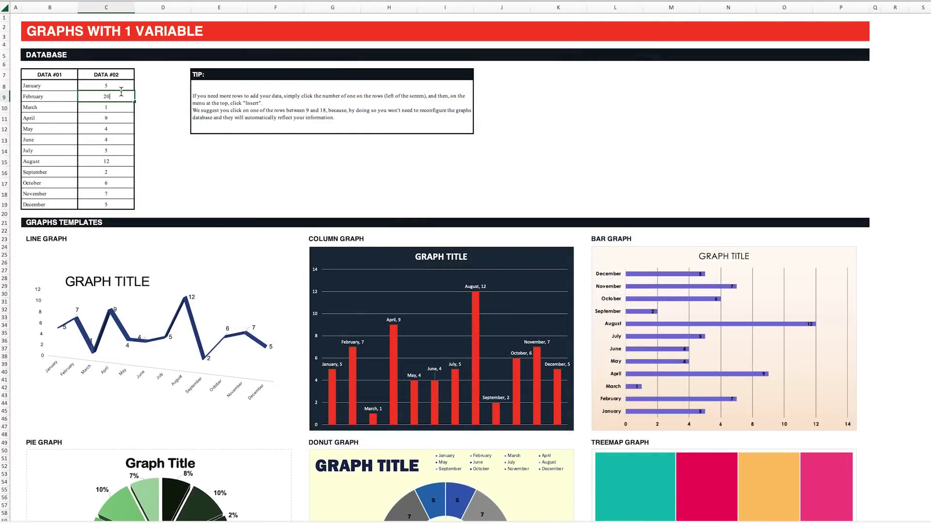
{"action": "key", "text": "Return"}
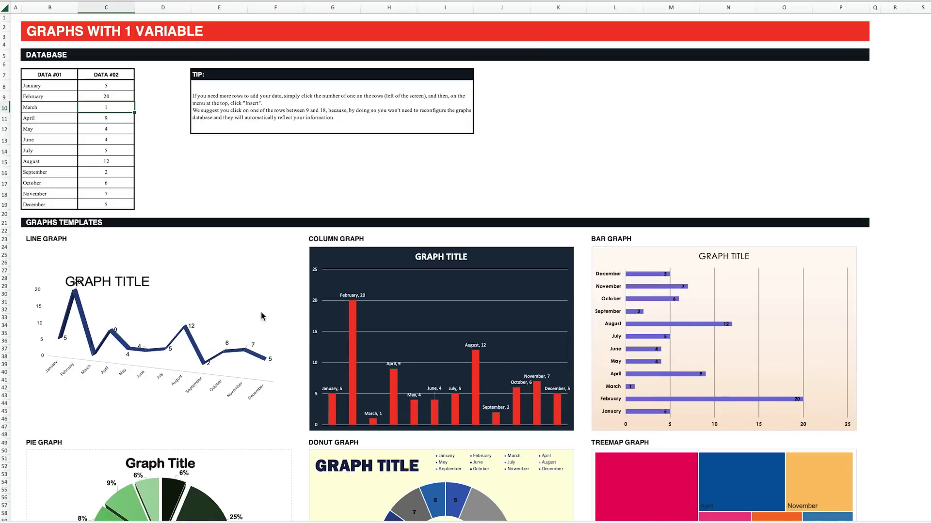
{"action": "type", "text": "5"}
{"action": "key", "text": "Return"}
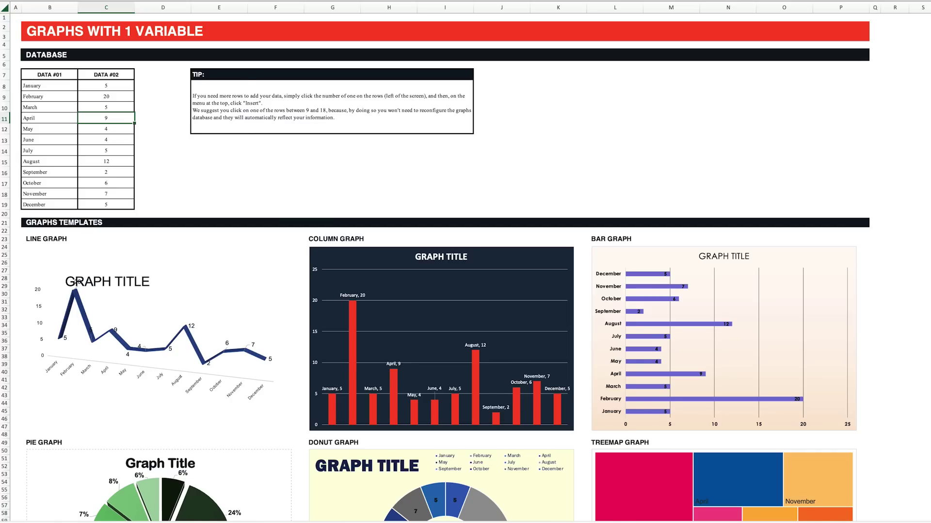
- Look through the template sheets that follow, starting with the graphs with two variables
{"action": "key", "text": "ctrl+Page_Down"}
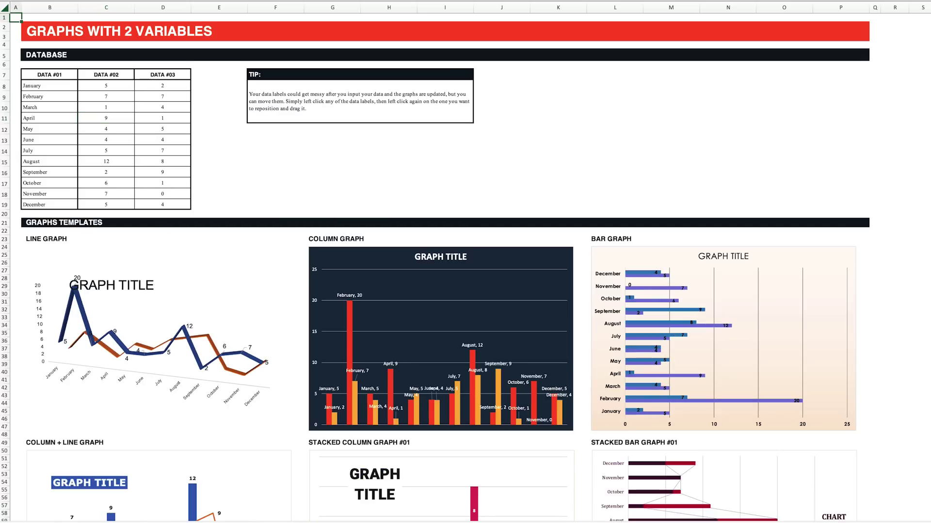
{"action": "key", "text": "ctrl+Page_Down"}
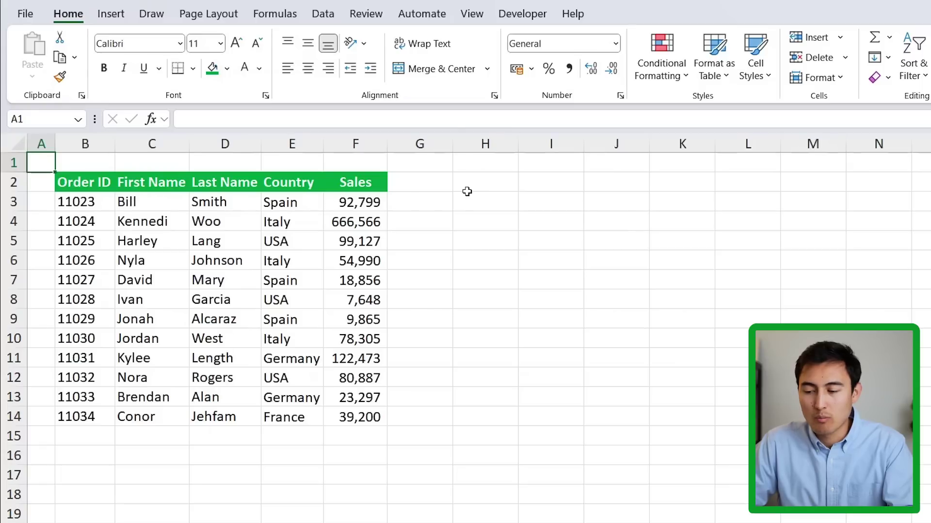
- In H3 of the orders sheet, begin a TEXTJOIN formula with ", " as the delimiter and TRUE to ignore empty cells
{"action": "left_click", "coordinate": [468, 210]}
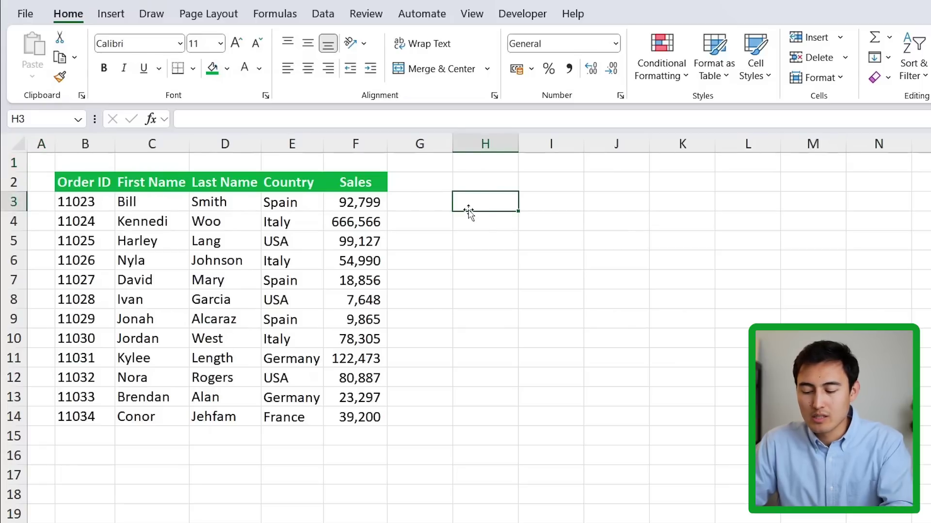
{"action": "type", "text": "=textk"}
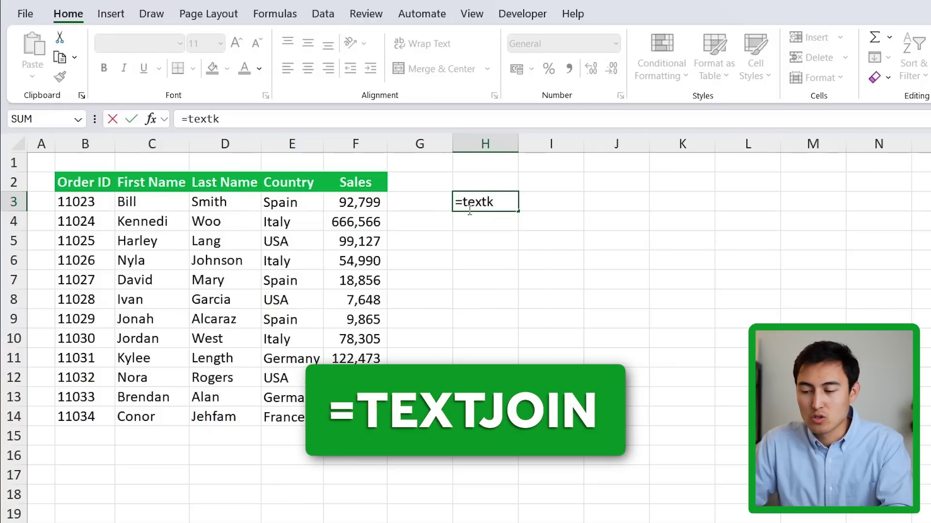
{"action": "key", "text": "BackSpace"}
{"action": "type", "text": "jo"}
{"action": "key", "text": "Tab"}
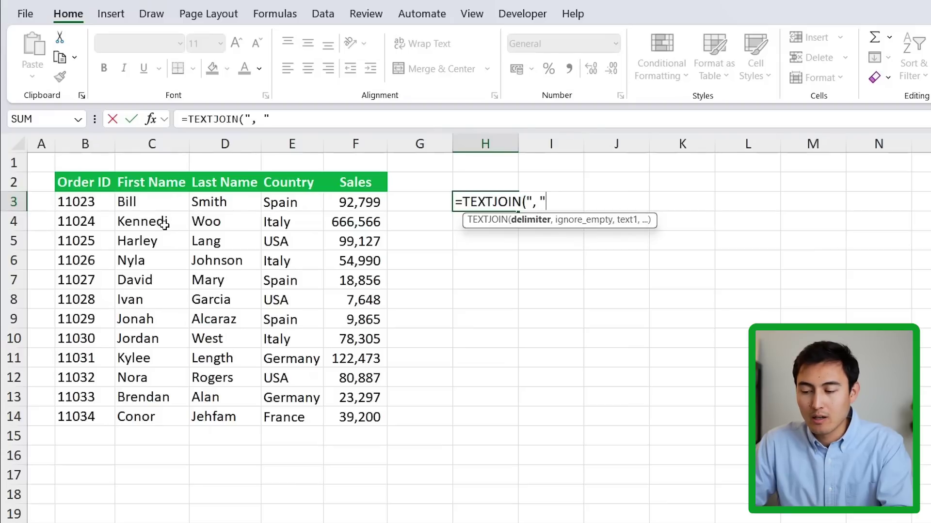
{"action": "type", "text": ","}
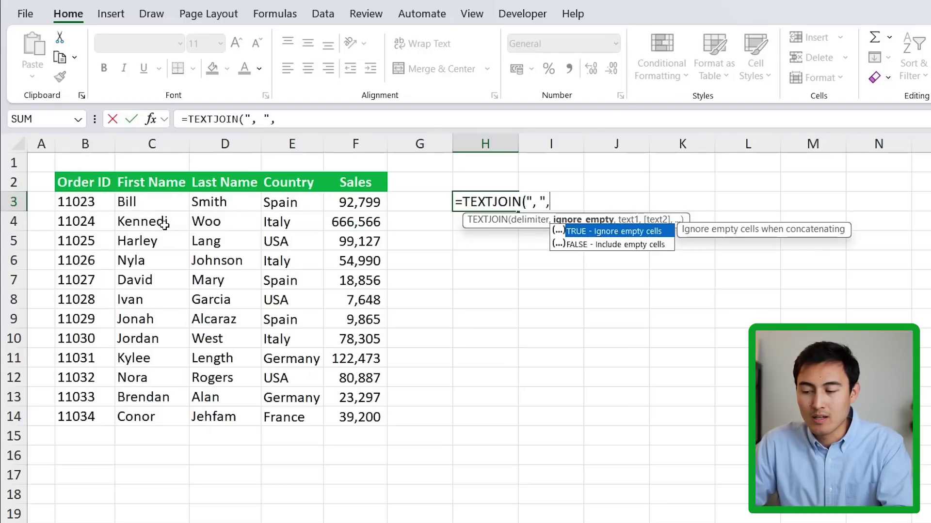
{"action": "key", "text": "Tab"}
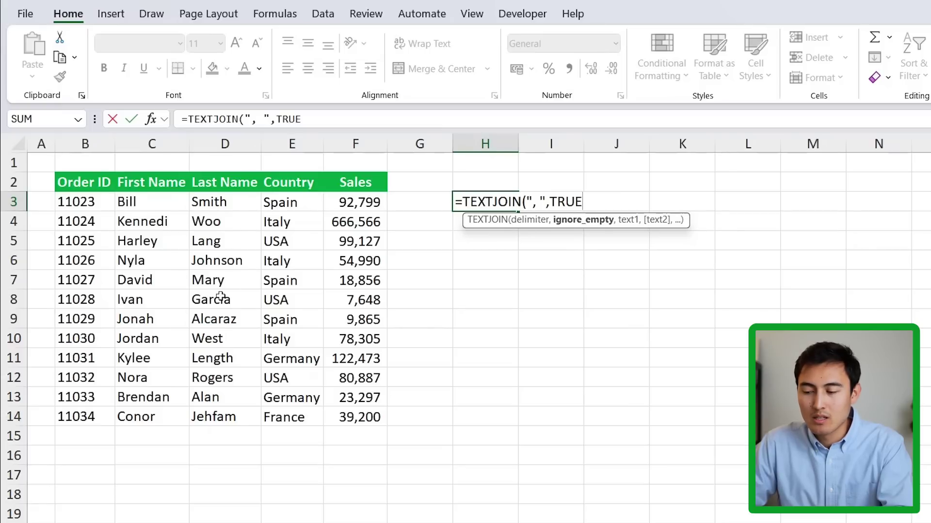
- Complete the TEXTJOIN formula in H3 with the range B3:F3 as the text to join
{"action": "type", "text": ","}
{"action": "left_click_drag", "start_coordinate": [71, 206], "coordinate": [352, 207]}
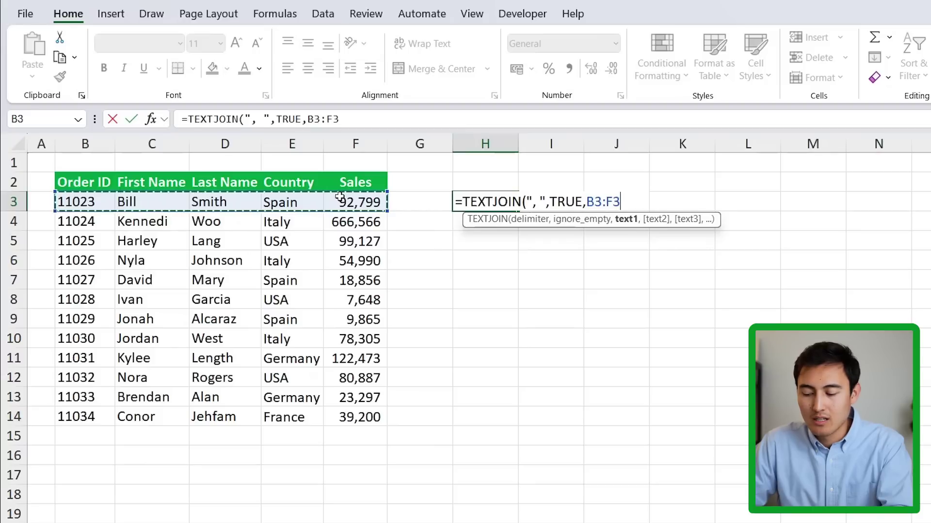
{"action": "type", "text": ")"}
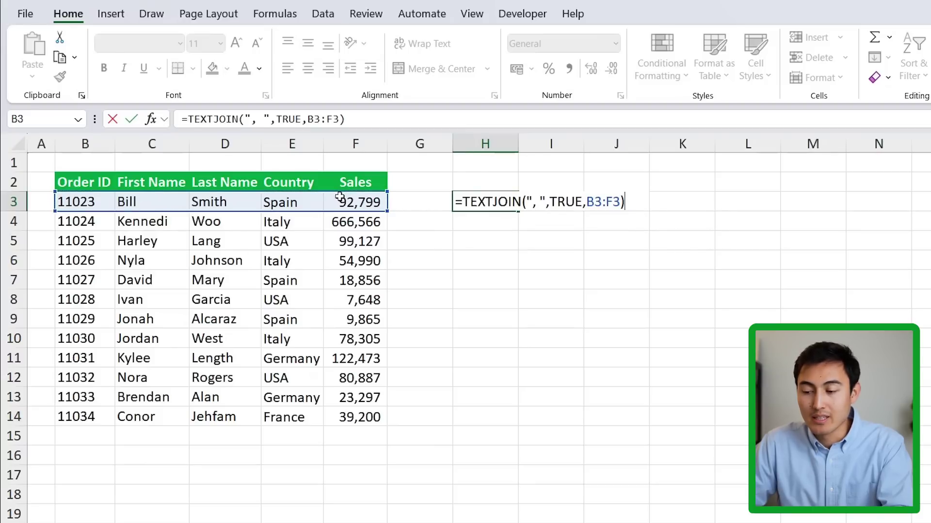
{"action": "key", "text": "Return"}
{"action": "key", "text": "Up"}
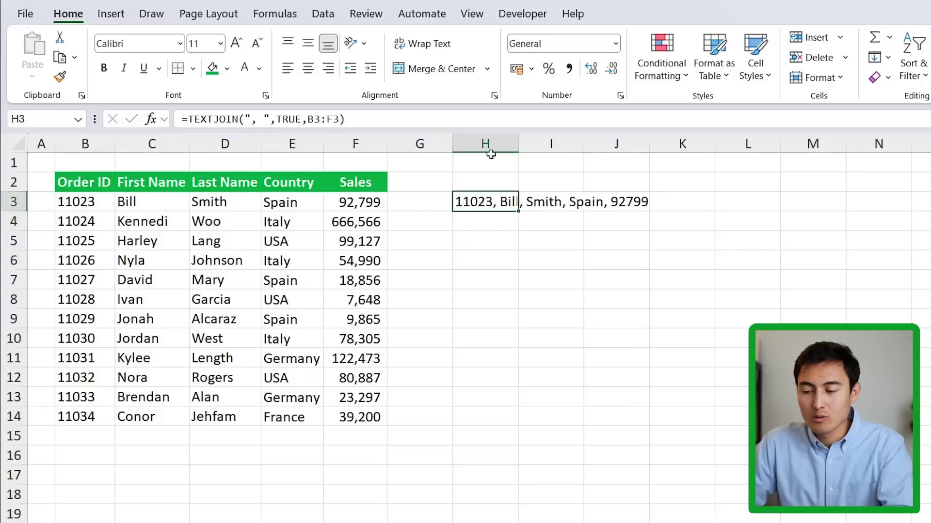
- Fit column H to the width of the joined text and fill the TEXTJOIN formula down to H14
{"action": "double_click", "coordinate": [519, 135]}
{"action": "left_click_drag", "start_coordinate": [654, 211], "coordinate": [629, 421]}
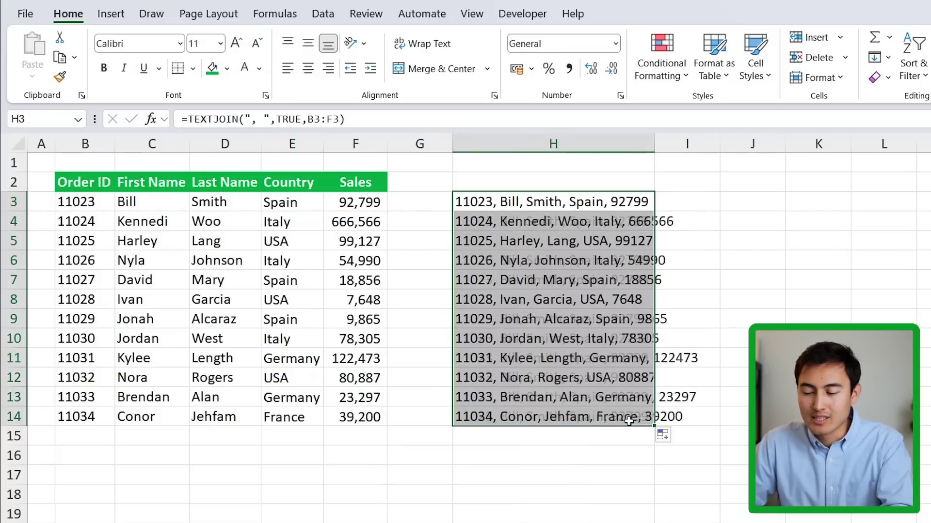
{"action": "left_click", "coordinate": [645, 216]}
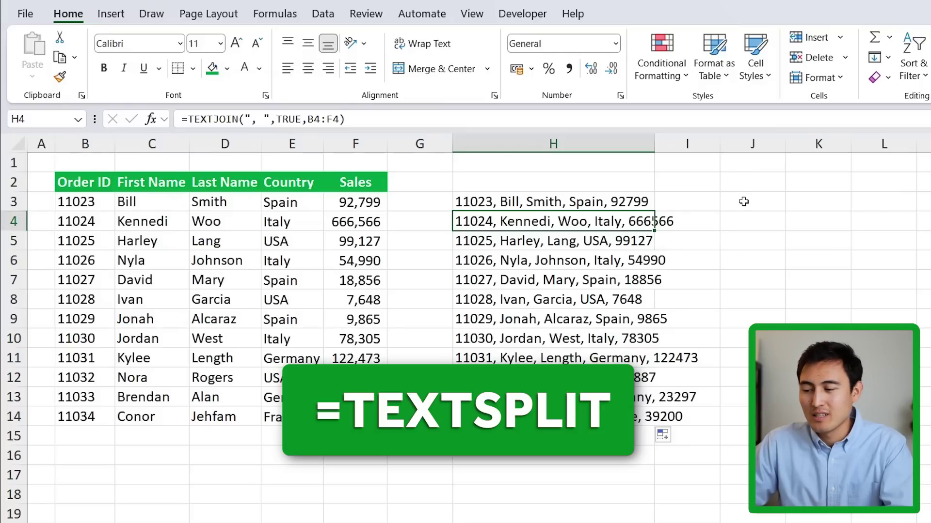
- In J3 of the orders sheet, begin a TEXTSPLIT formula with H3 as the text to split
{"action": "left_click", "coordinate": [745, 201]}
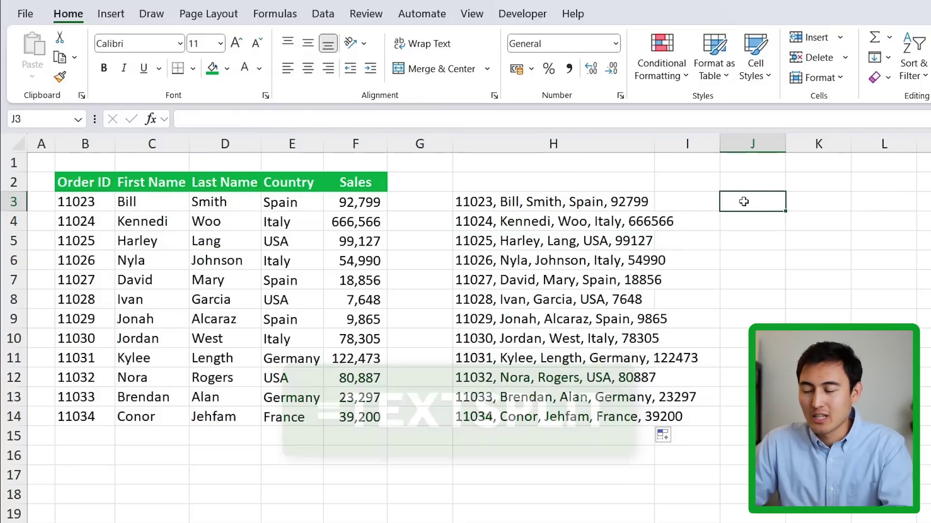
{"action": "type", "text": "=textspl"}
{"action": "key", "text": "Tab"}
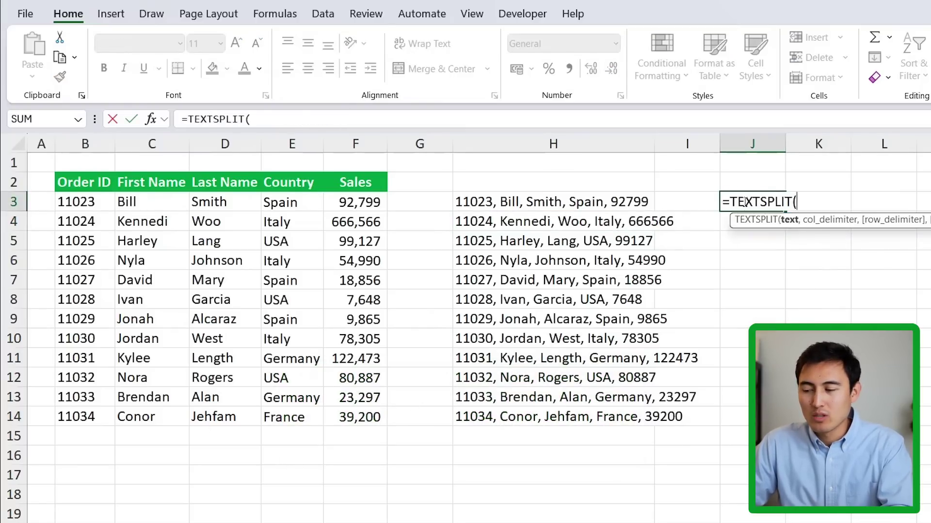
{"action": "key", "text": "Left"}
{"action": "key", "text": "Left"}
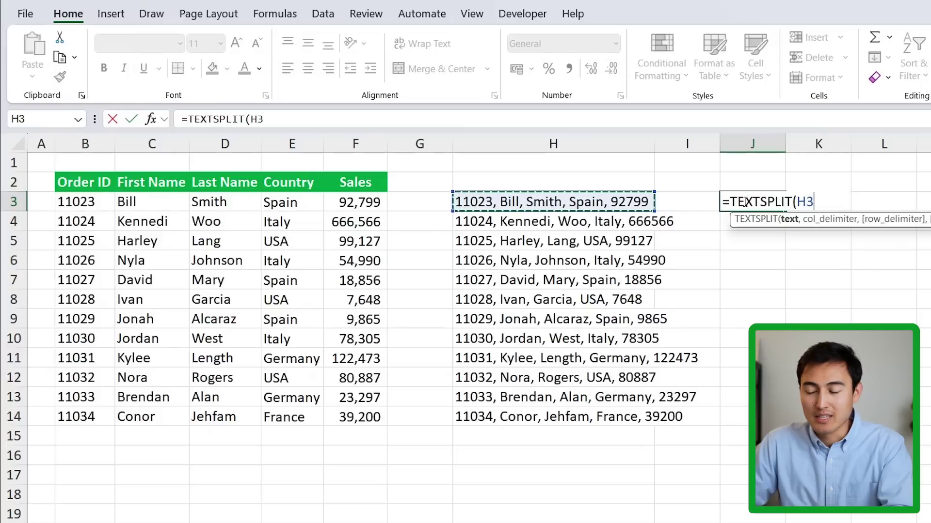
{"action": "type", "text": ","}
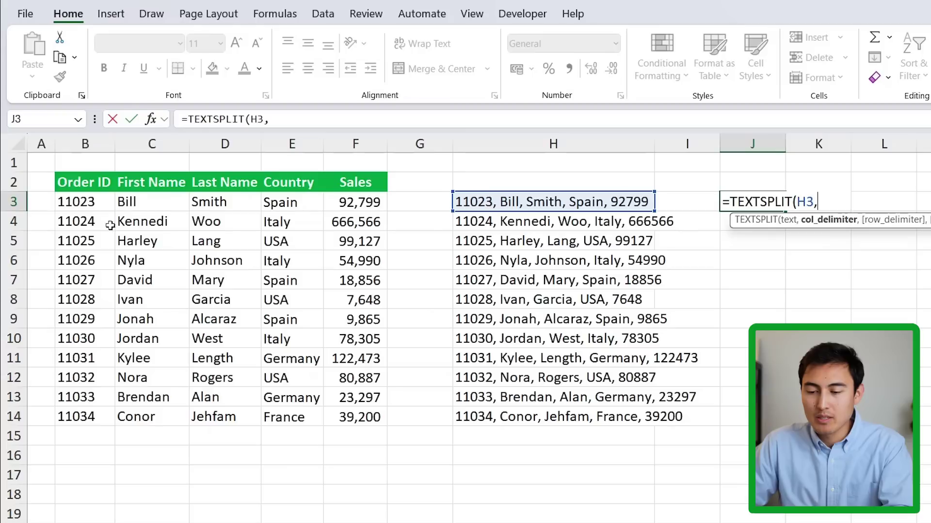
- Complete the TEXTSPLIT formula in J3 with "," as the column delimiter and fill it down to J14
{"action": "type", "text": "\""}
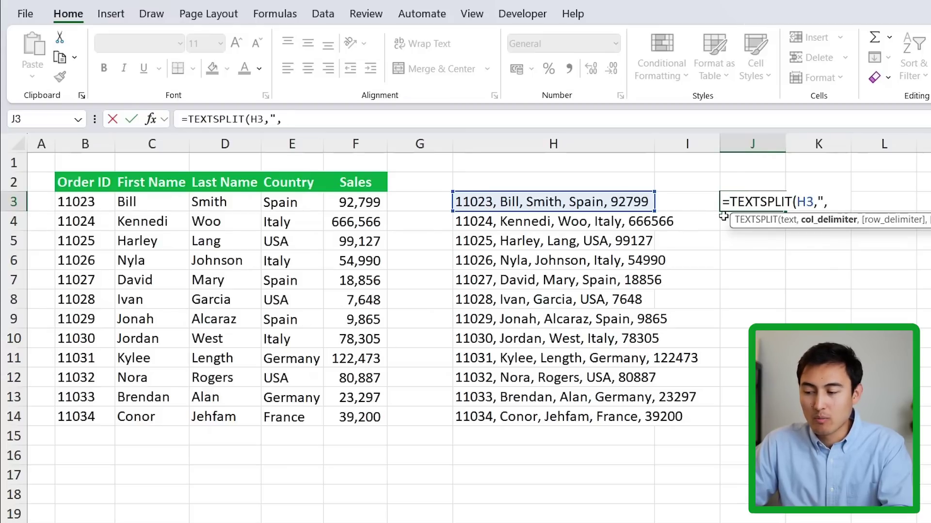
{"action": "type", "text": ",\""}
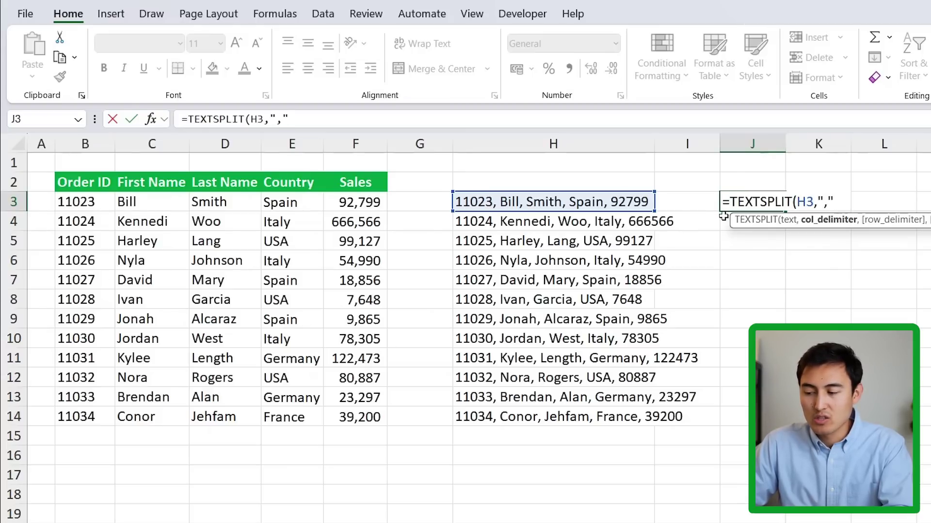
{"action": "type", "text": ")"}
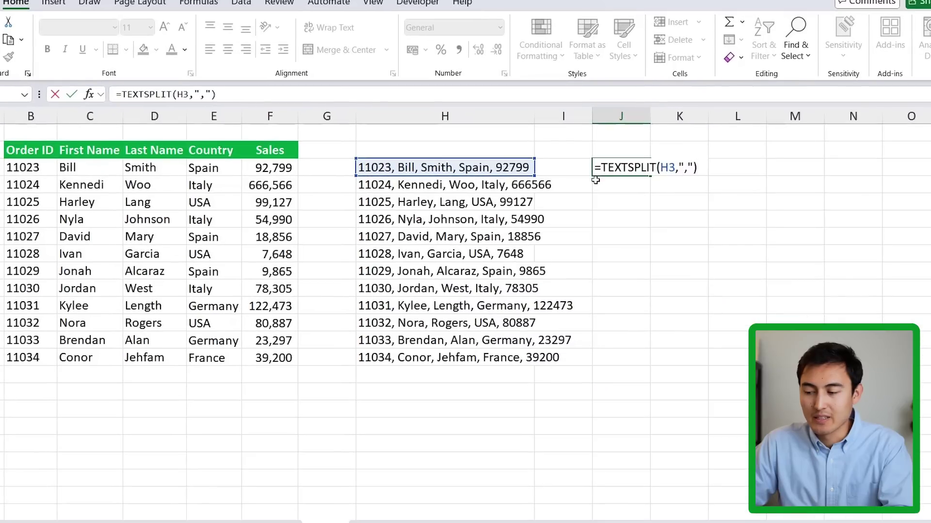
{"action": "key", "text": "Return"}
{"action": "key", "text": "Up"}
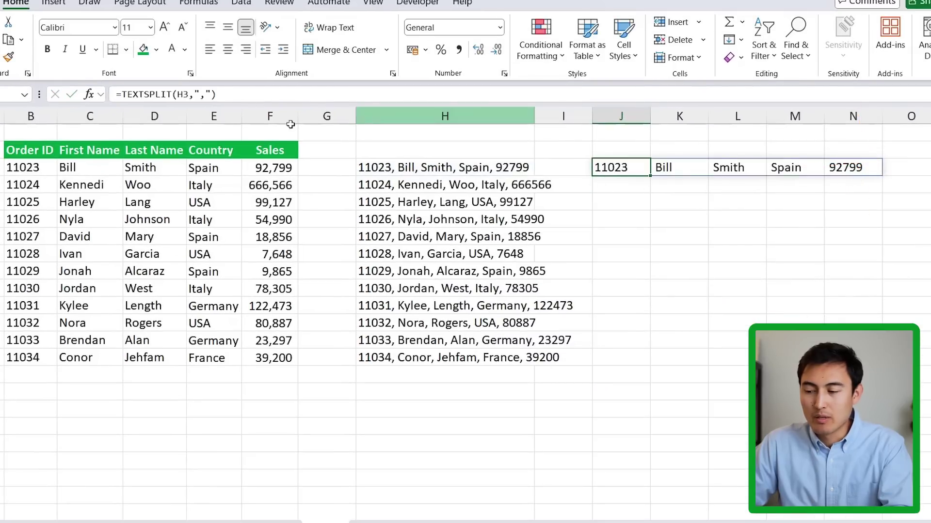
{"action": "left_click_drag", "start_coordinate": [650, 176], "coordinate": [636, 368]}
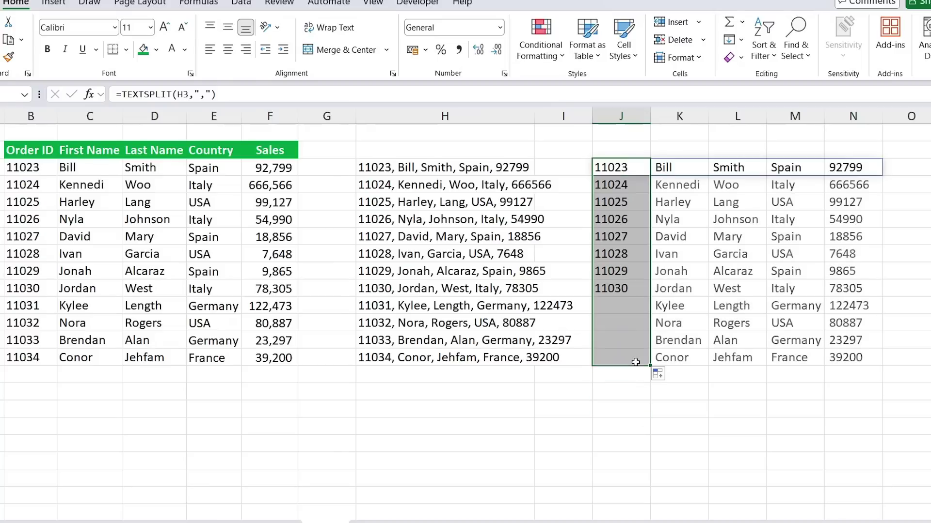
{"action": "key", "text": "Down"}
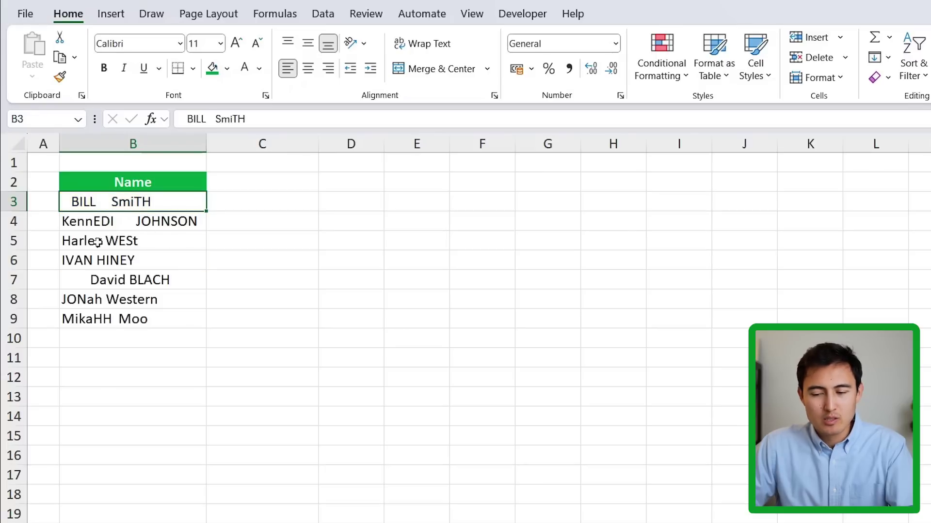
- Enter =TRIM(B3) in C3 of the Name sheet and fill it down to C9
{"action": "key", "text": "Right"}
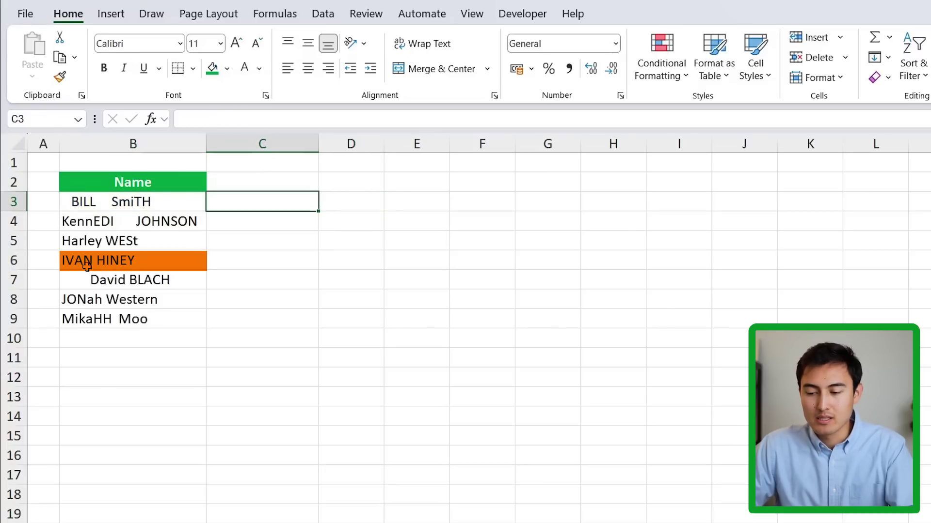
{"action": "type", "text": "="}
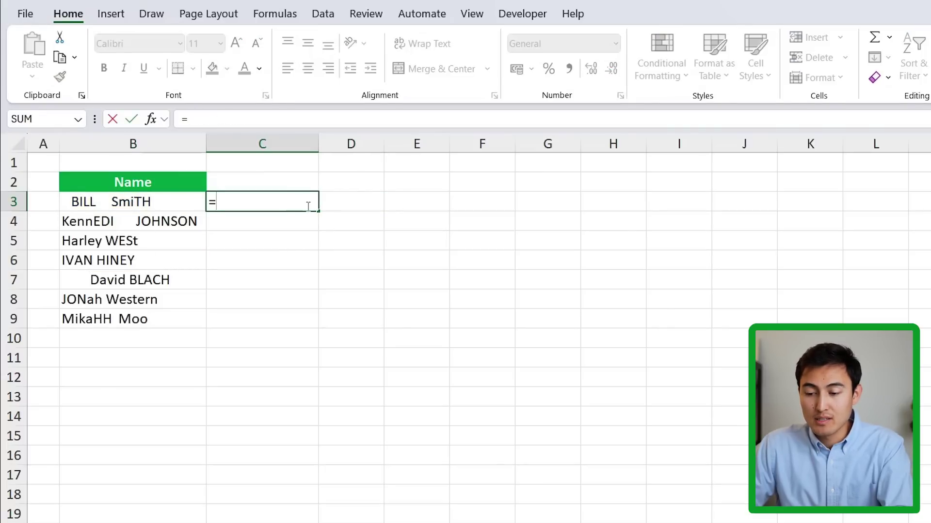
{"action": "type", "text": "trim"}
{"action": "key", "text": "Tab"}
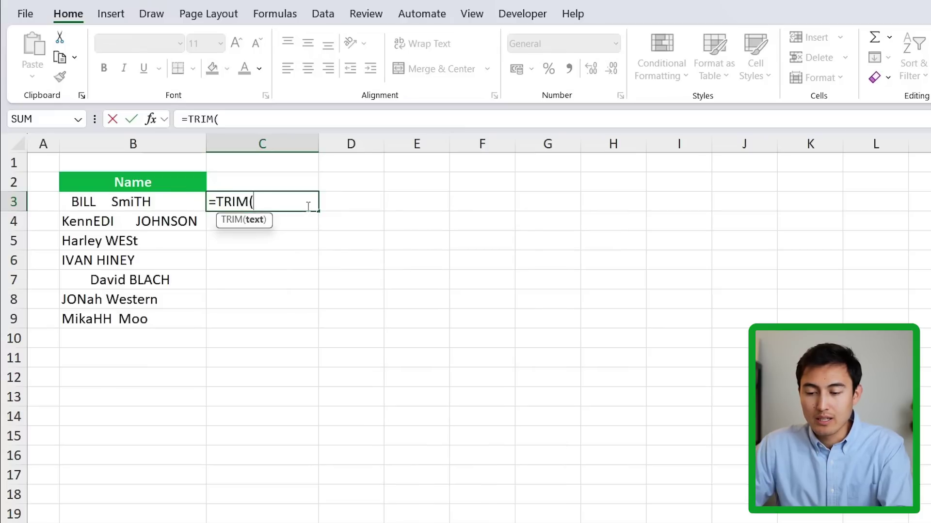
{"action": "key", "text": "Left"}
{"action": "type", "text": ")"}
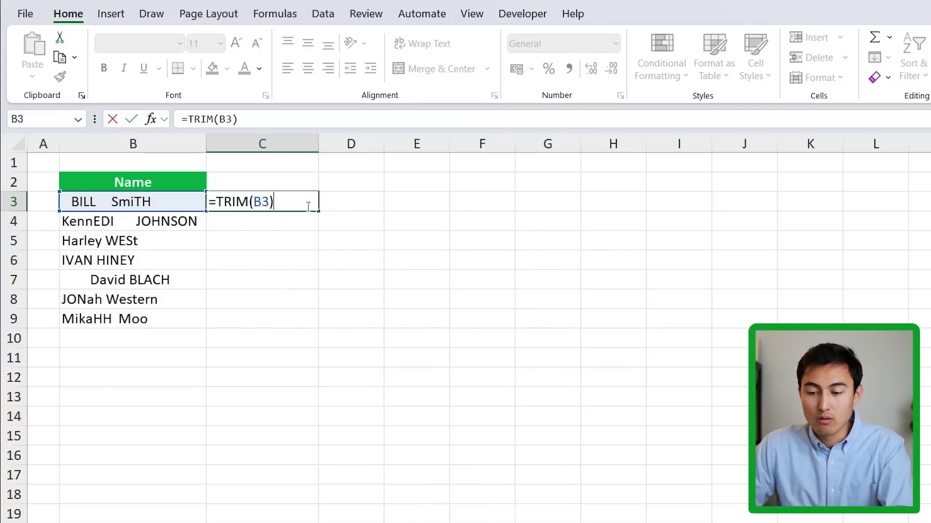
{"action": "key", "text": "Return"}
{"action": "key", "text": "Up"}
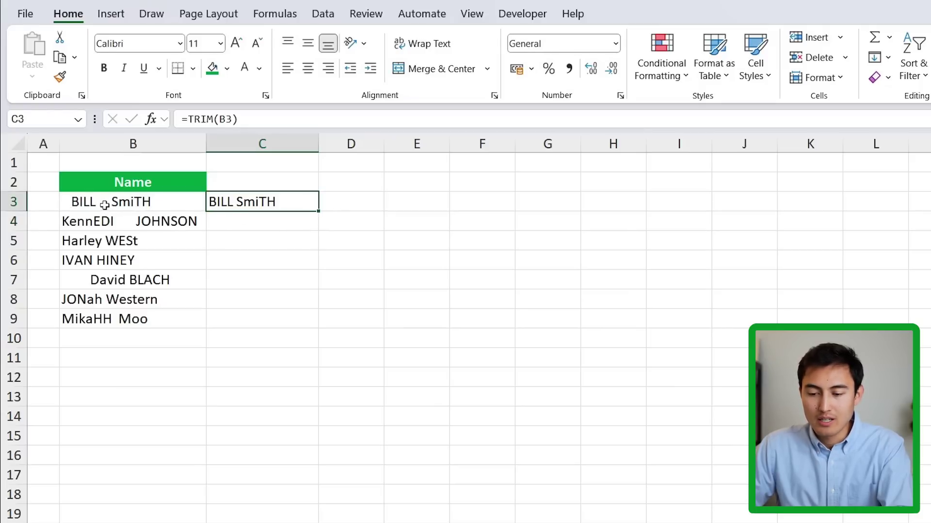
{"action": "double_click", "coordinate": [318, 212]}
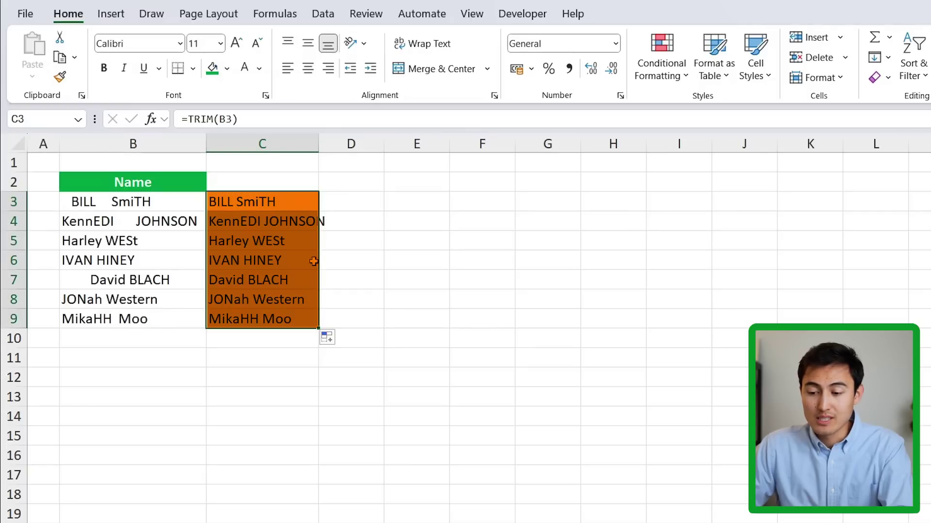
{"action": "left_click", "coordinate": [262, 222]}
- Wrap the TRIM formula in C3 in PROPER so it reads =PROPER(TRIM(B3))
{"action": "left_click", "coordinate": [220, 202]}
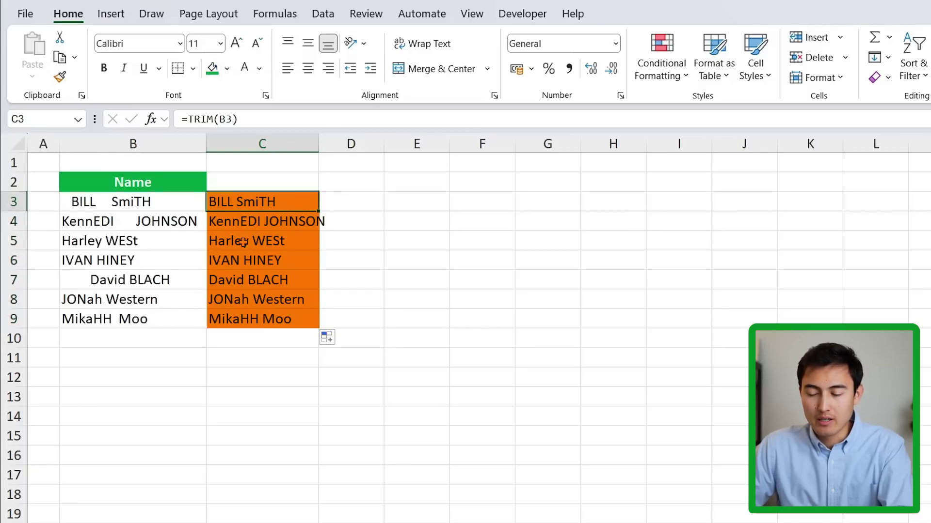
{"action": "double_click", "coordinate": [220, 202]}
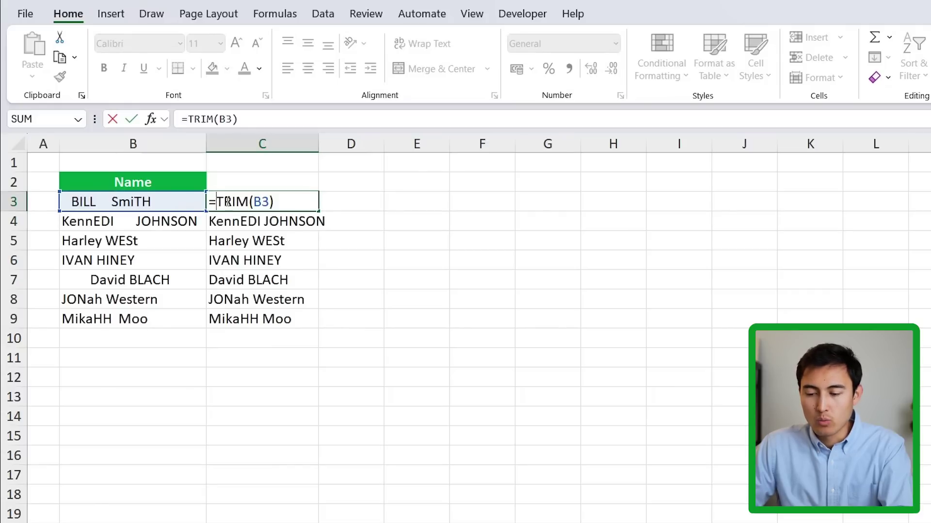
{"action": "type", "text": "proper"}
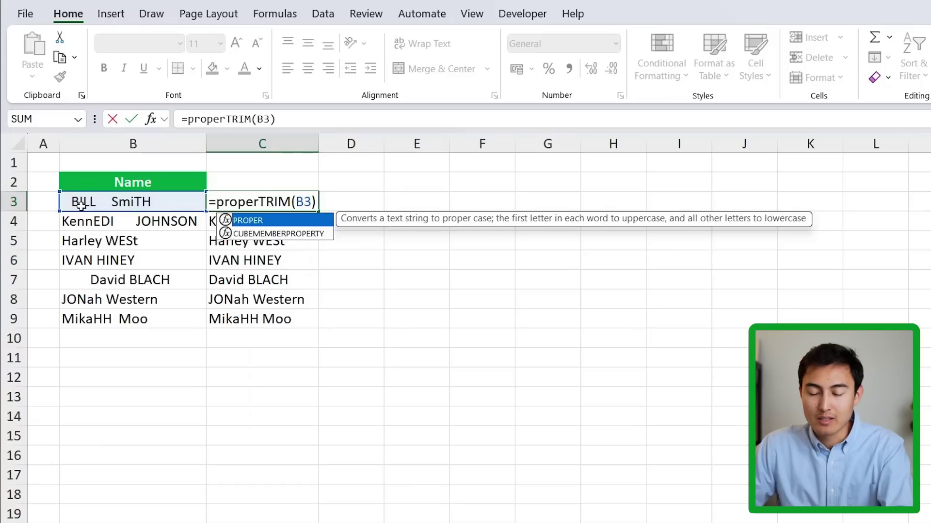
{"action": "type", "text": "(B3"}
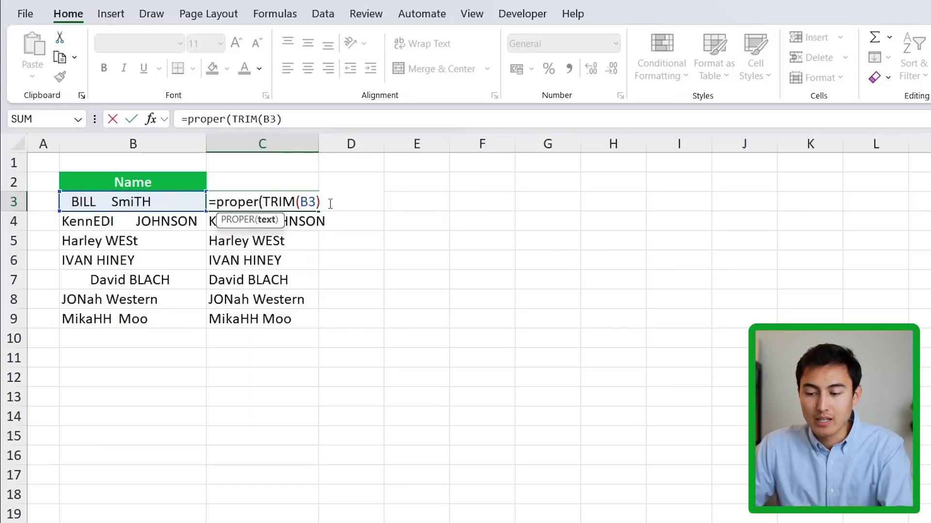
{"action": "type", "text": ")"}
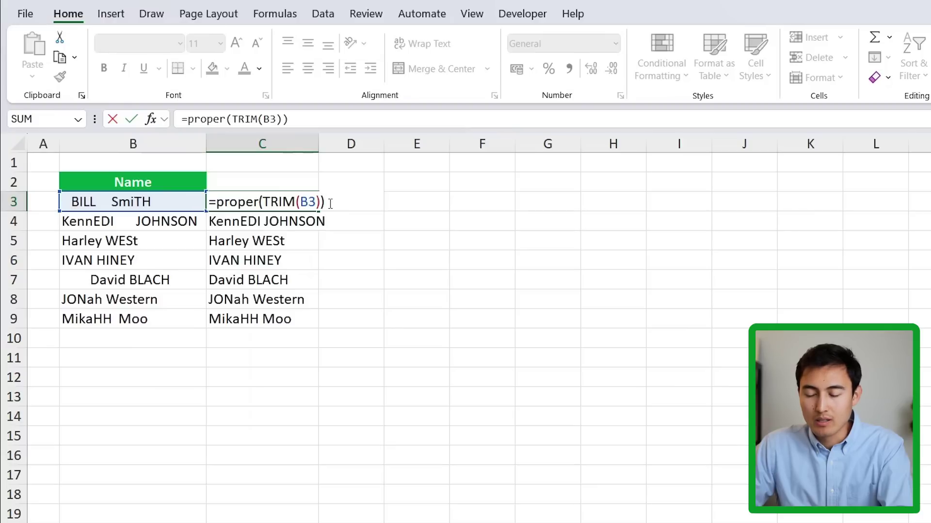
{"action": "key", "text": "Return"}
{"action": "key", "text": "Up"}
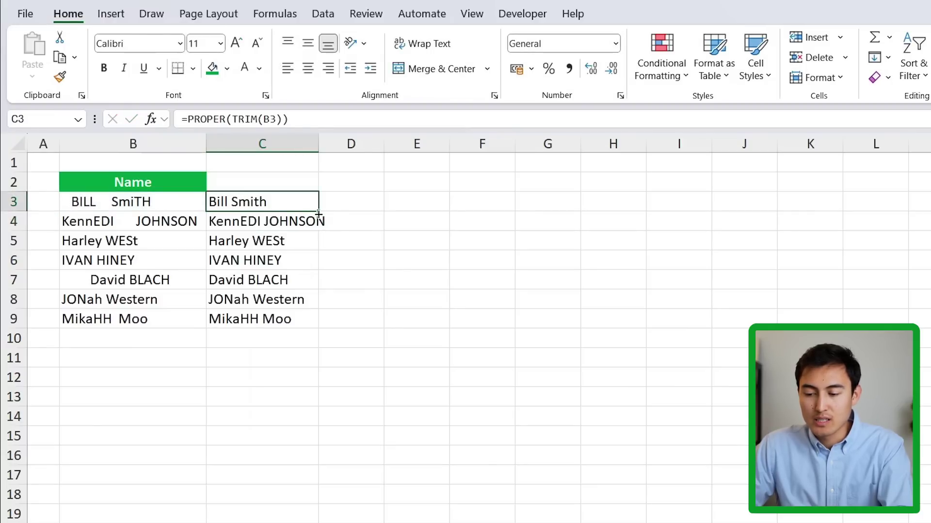
- Fill the combined PROPER and TRIM formula from C3 down to C9
{"action": "double_click", "coordinate": [319, 212]}
{"action": "key", "text": "Down"}
{"action": "key", "text": "ctrl+Down"}
{"action": "key", "text": "Down"}
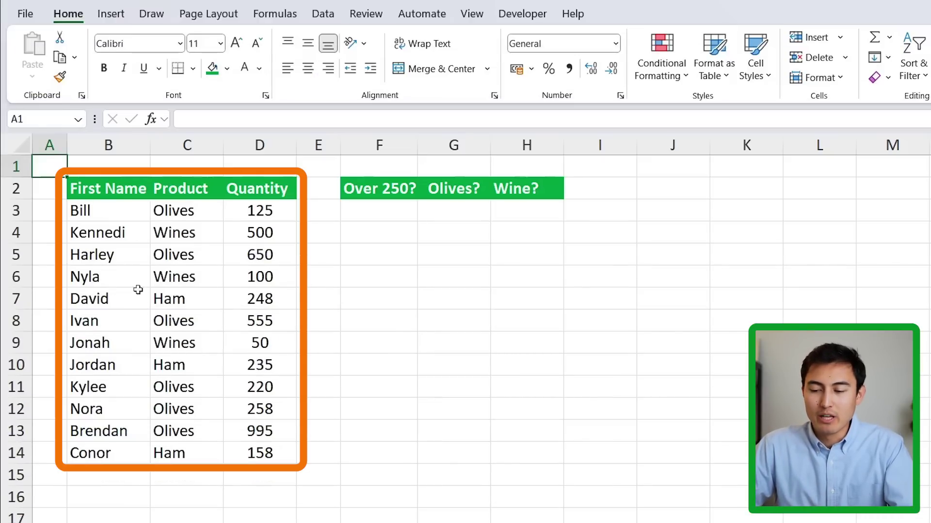
- On the product quantity sheet, enter =IF(D3>250,"Yes","") in F3 under "Over 250?"
{"action": "left_click", "coordinate": [381, 209]}
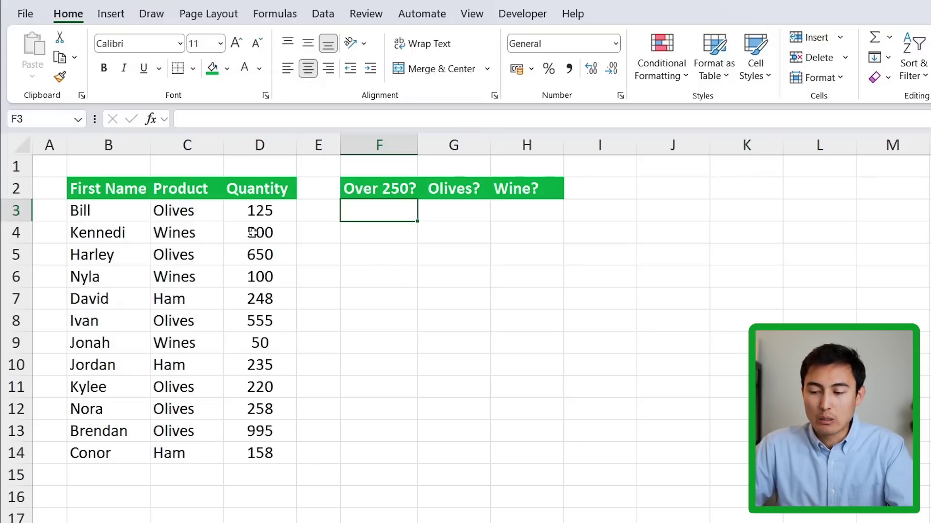
{"action": "type", "text": "=if"}
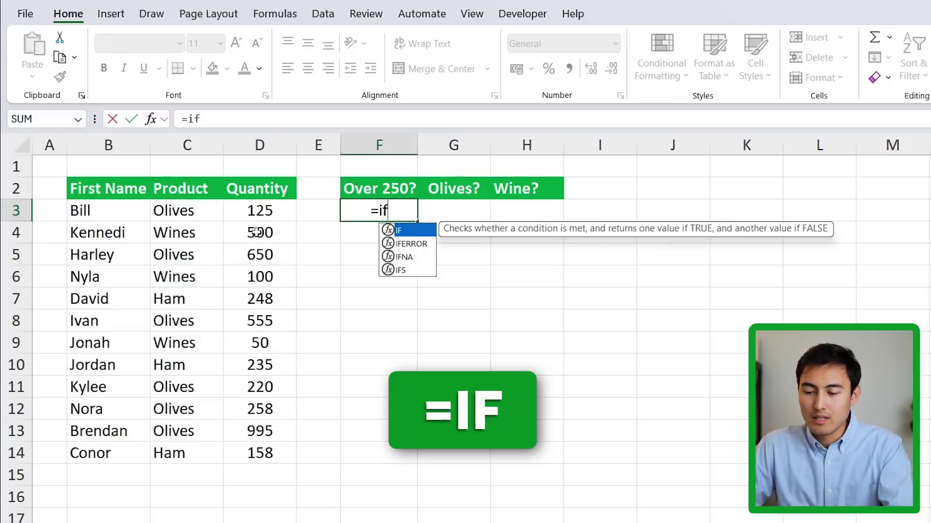
{"action": "key", "text": "Tab"}
{"action": "key", "text": "Left"}
{"action": "key", "text": "Left"}
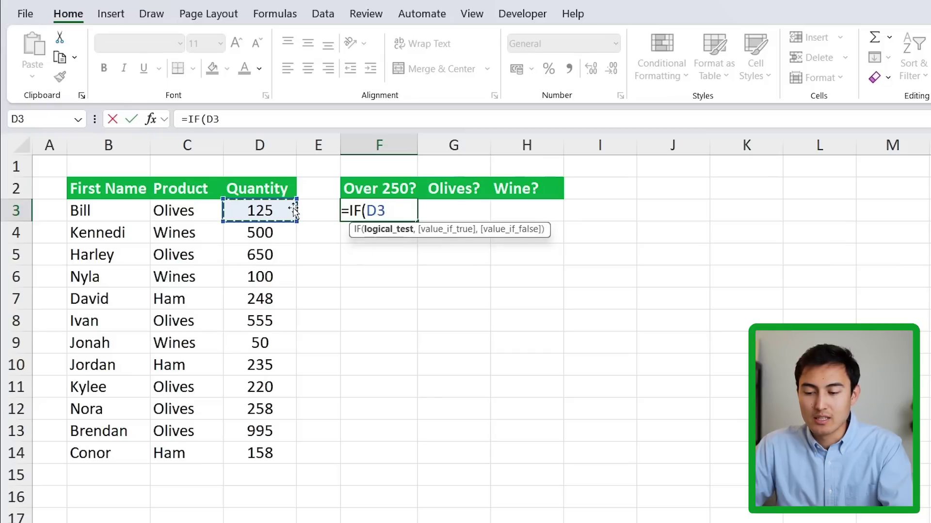
{"action": "type", "text": ">250"}
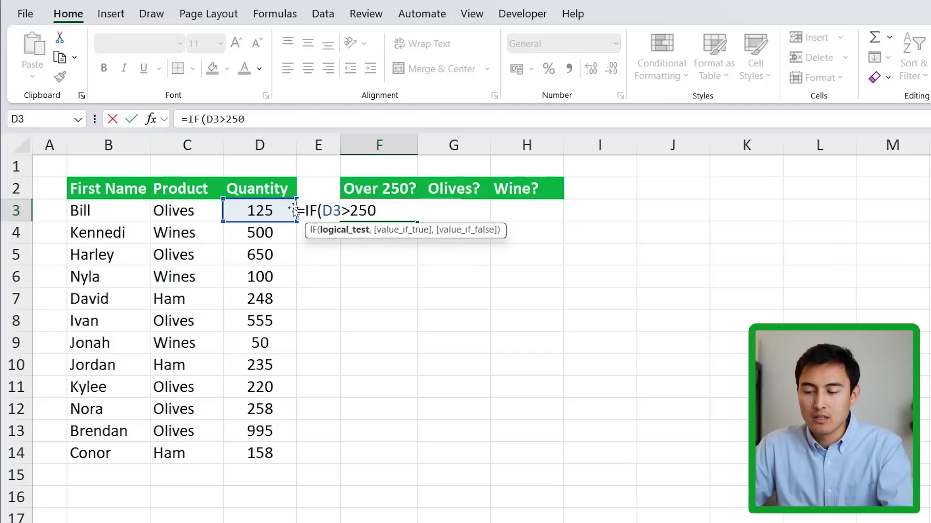
{"action": "type", "text": ",\"Yes\","}
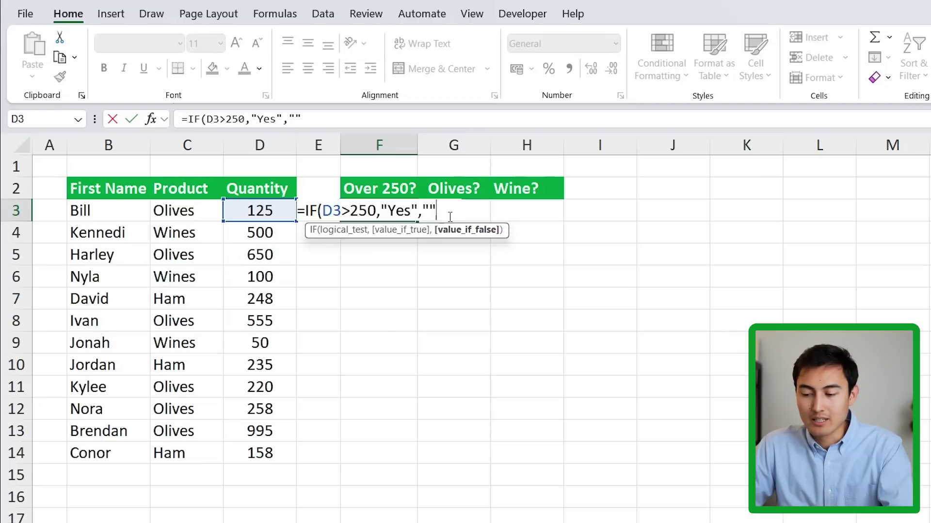
{"action": "type", "text": ")"}
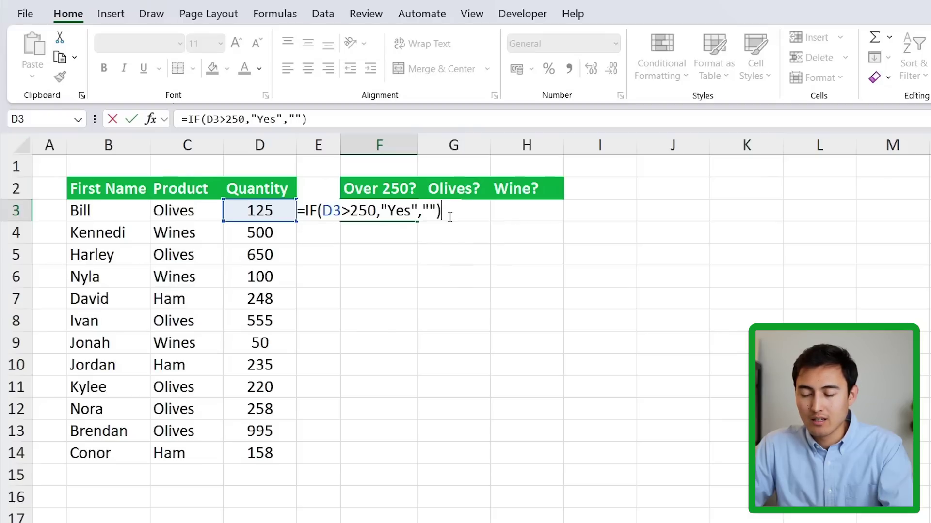
{"action": "key", "text": "Return"}
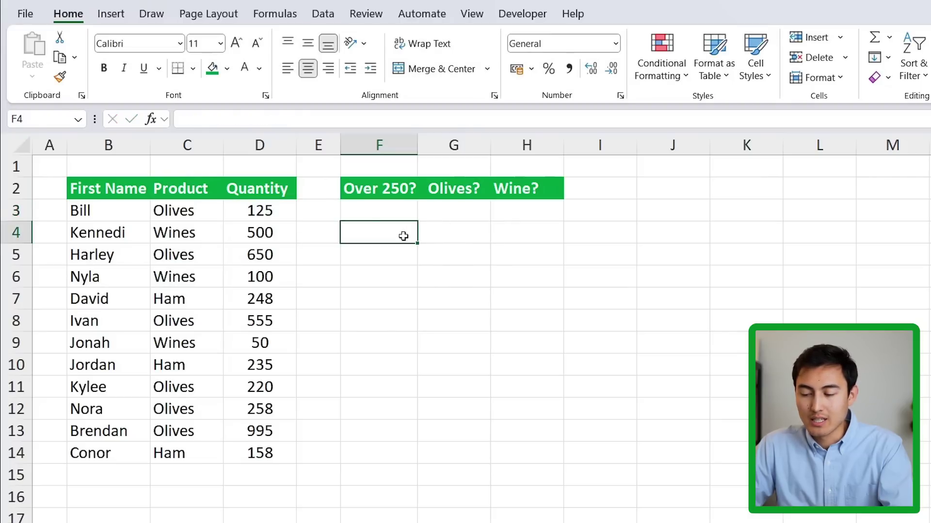
- Fill the IF formula from F3 down to F14 and select F4 to check it
{"action": "left_click", "coordinate": [410, 218]}
{"action": "left_click_drag", "start_coordinate": [417, 224], "coordinate": [403, 461]}
{"action": "left_click", "coordinate": [369, 234]}
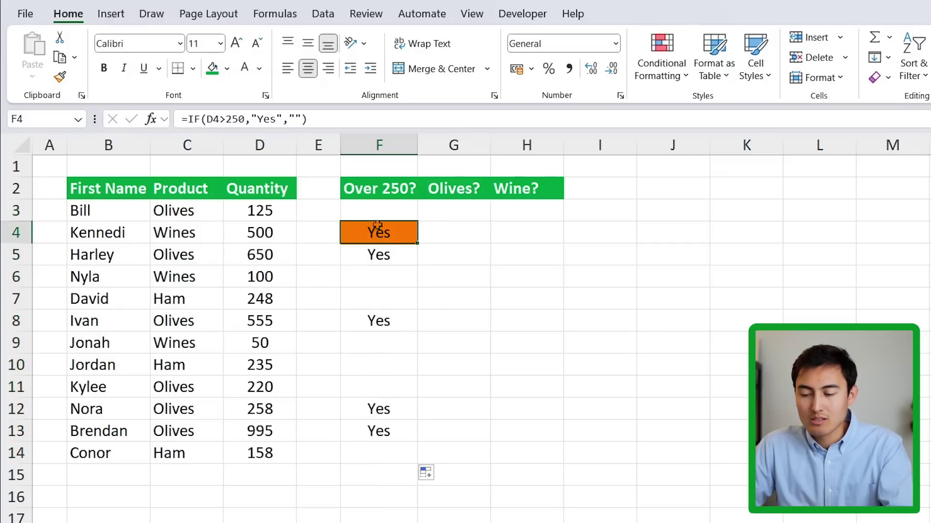
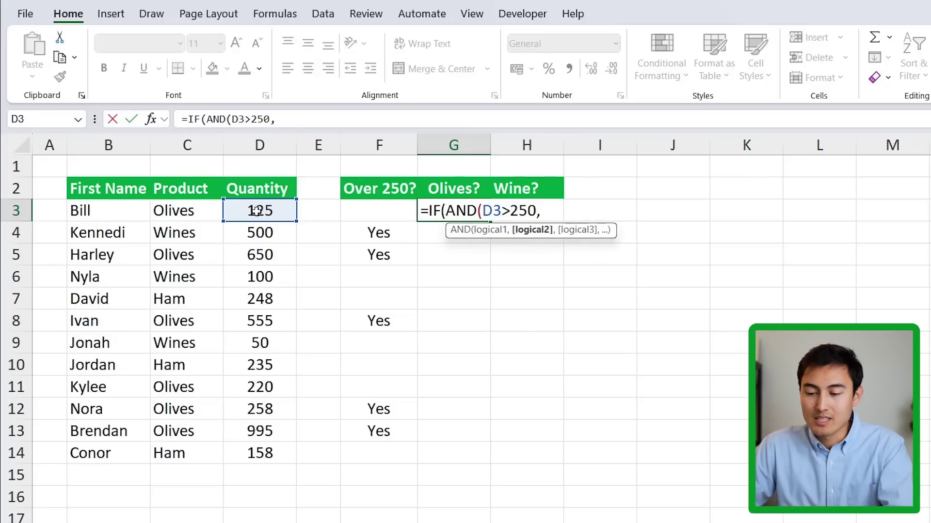
- Complete the formula in G3 under "Olives?" as =IF(AND(D3>250,C3="Olives"),"Yes","")
{"action": "left_click", "coordinate": [172, 216]}
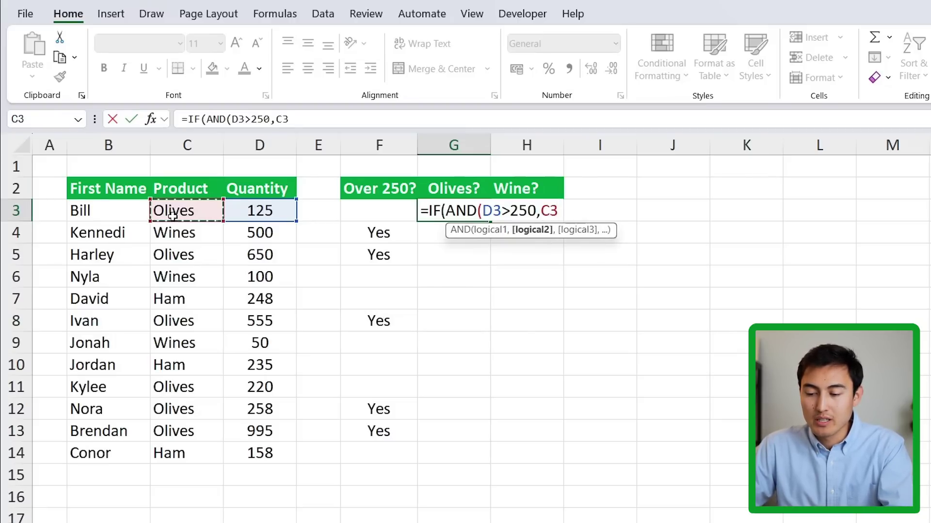
{"action": "type", "text": "="}
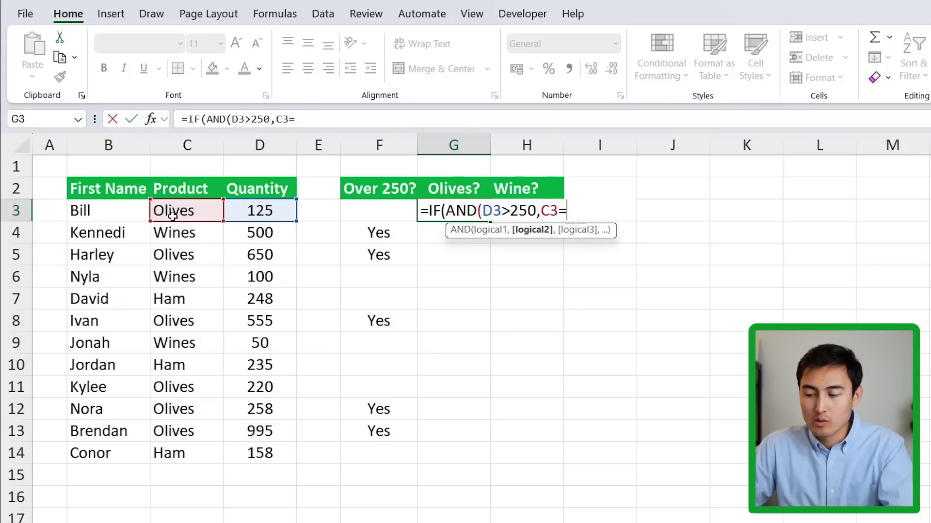
{"action": "type", "text": "\"Olives"}
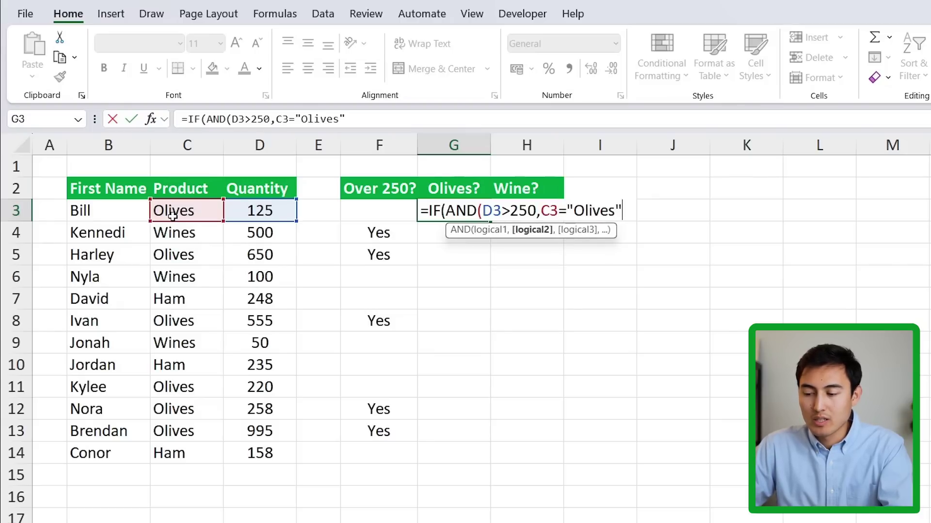
{"action": "type", "text": "\")"}
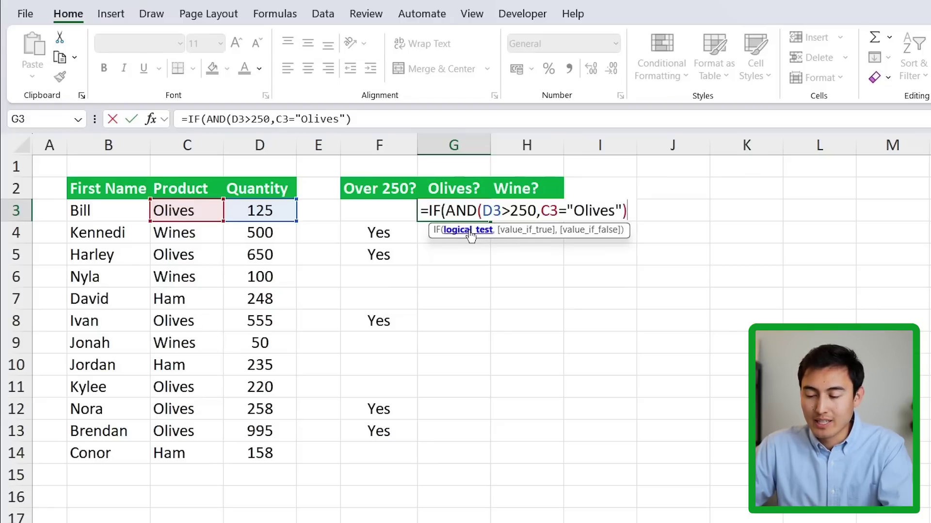
{"action": "type", "text": ","}
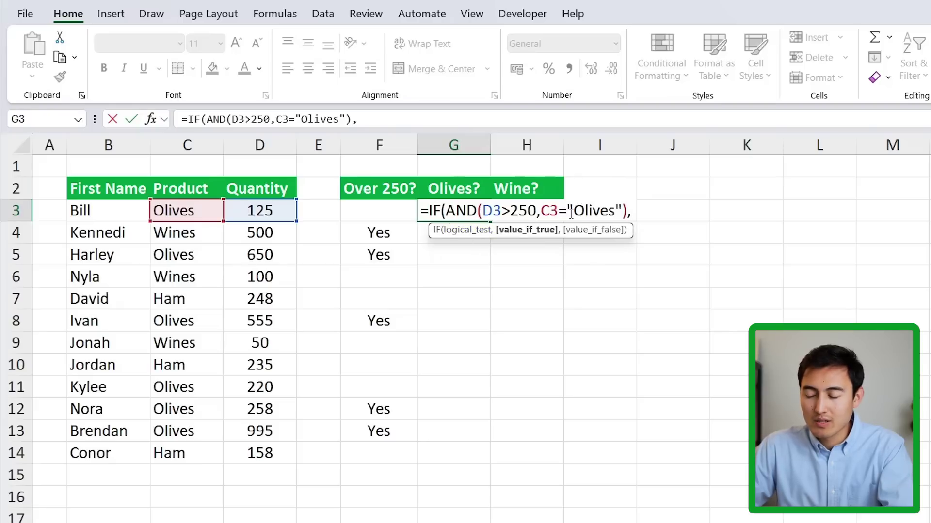
{"action": "type", "text": "\""}
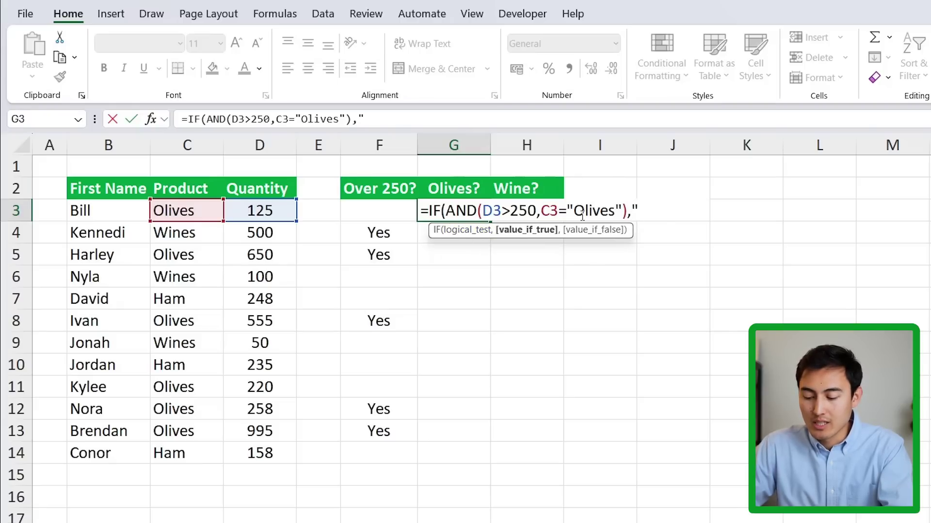
{"action": "type", "text": "Yes\",\"\""}
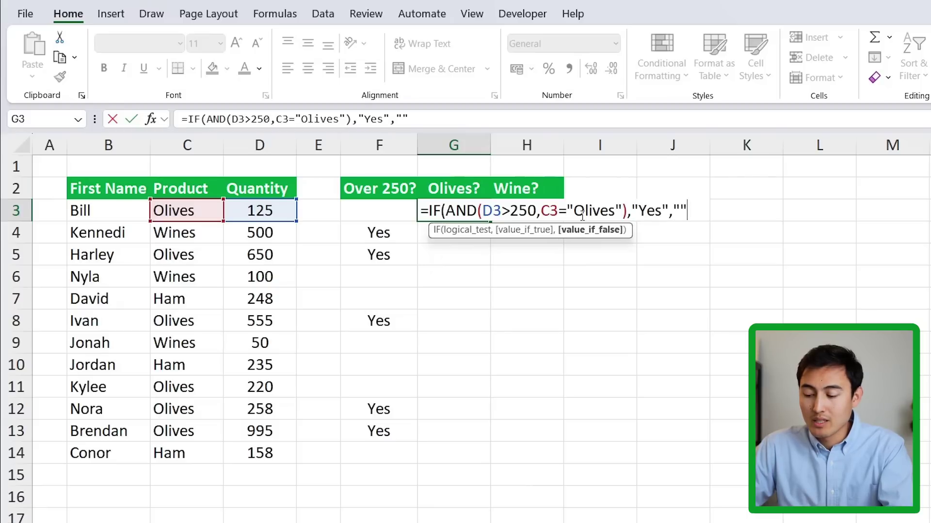
{"action": "type", "text": ")"}
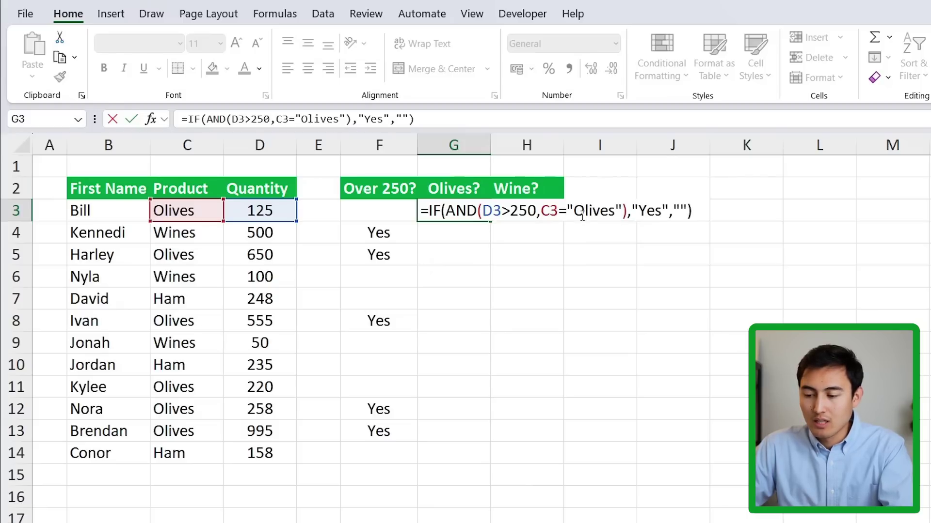
{"action": "key", "text": "Return"}
- Fill the IF and AND formula from G3 down to G14 and select G5 to check it
{"action": "key", "text": "Up"}
{"action": "left_click_drag", "start_coordinate": [490, 222], "coordinate": [478, 463]}
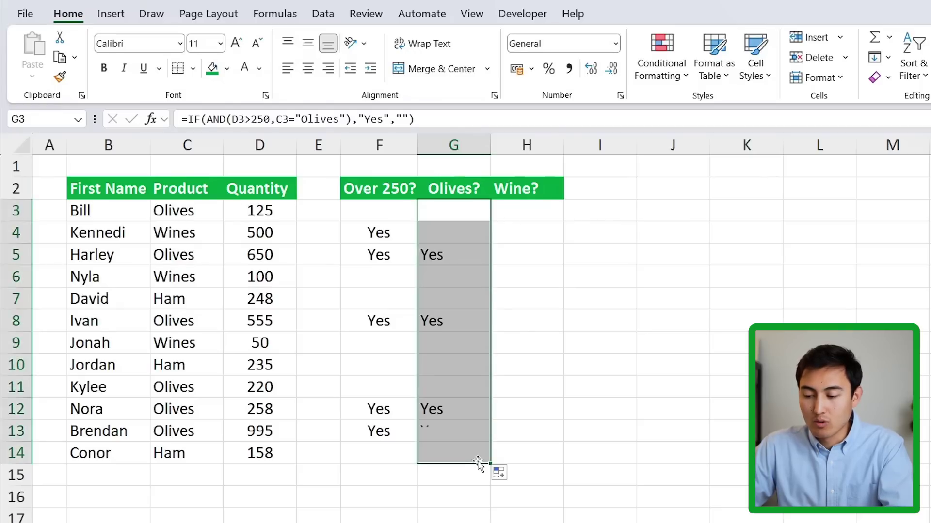
{"action": "key", "text": "Down"}
{"action": "key", "text": "Down"}
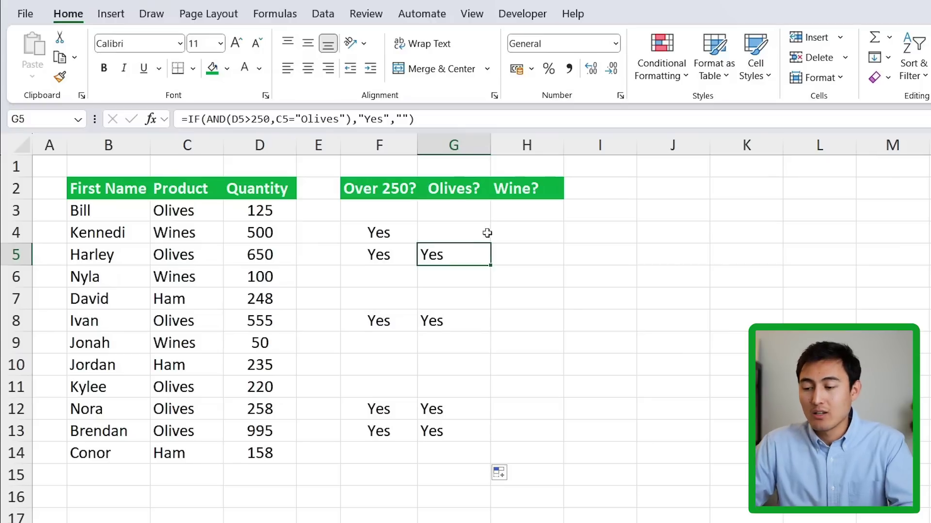
- In H3 under "Wine?", start an IF formula with the logical test OR(D3>250,C3="Wines")
{"action": "left_click", "coordinate": [508, 217]}
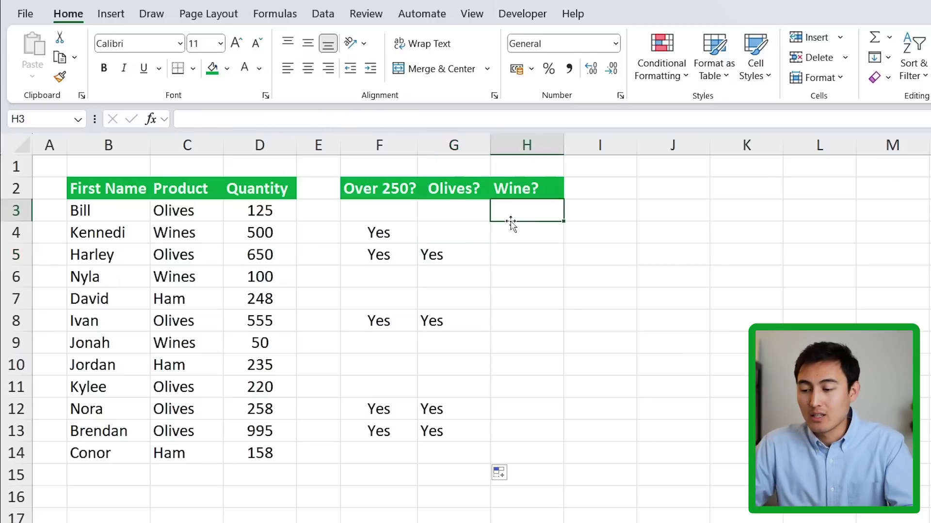
{"action": "type", "text": "=if"}
{"action": "key", "text": "Tab"}
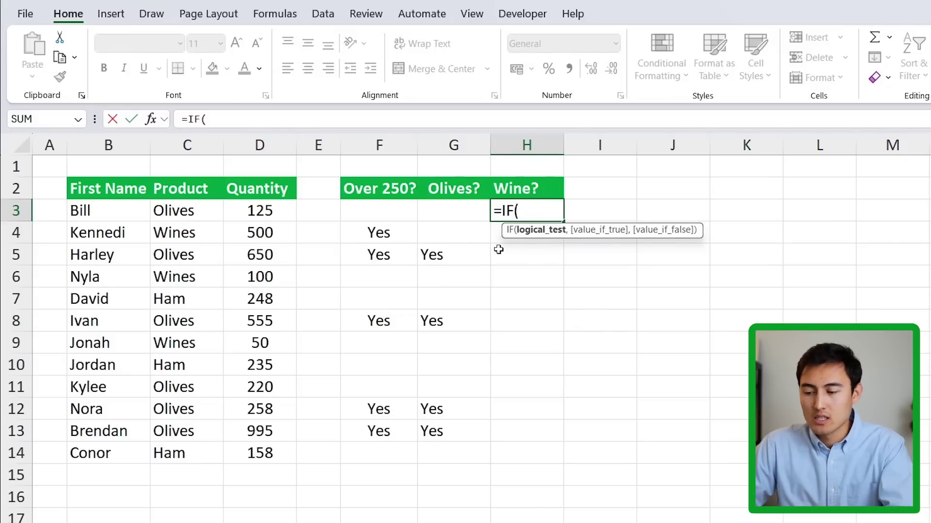
{"action": "type", "text": "or"}
{"action": "key", "text": "Tab"}
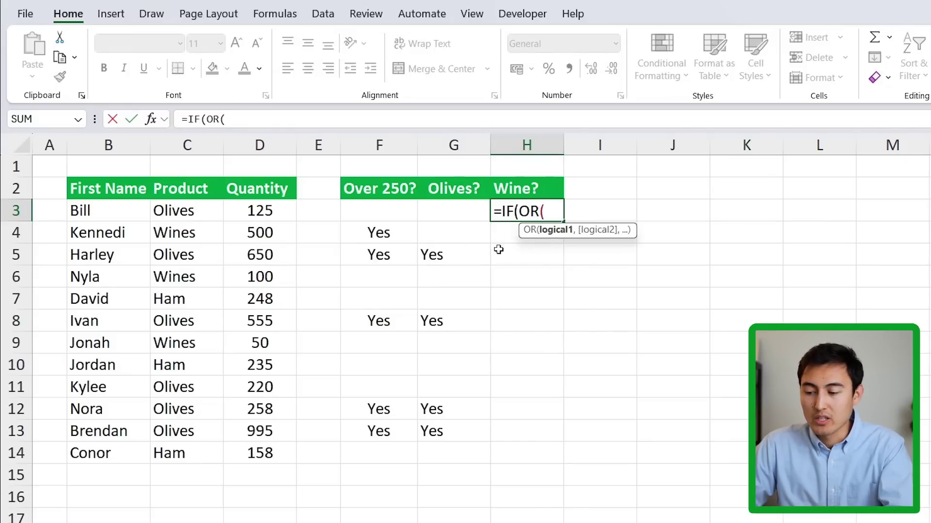
{"action": "left_click", "coordinate": [241, 217]}
{"action": "type", "text": ">250"}
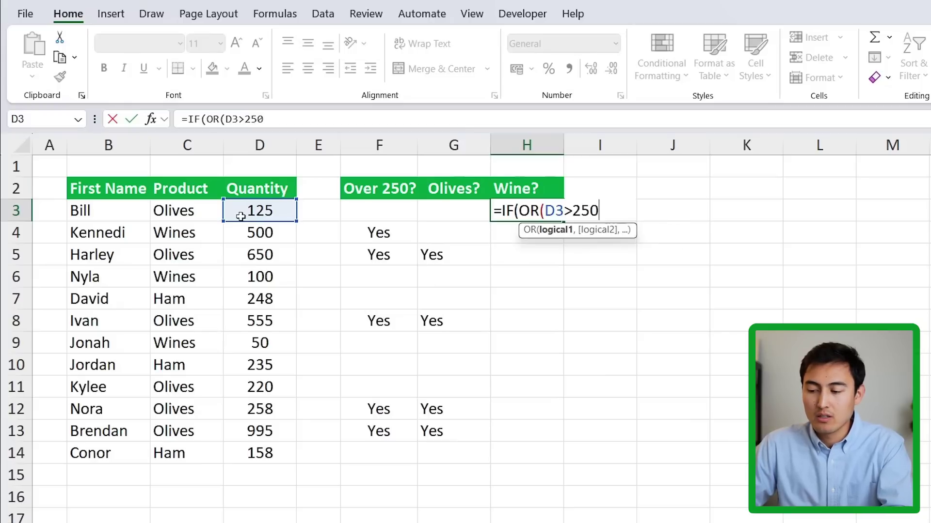
{"action": "type", "text": ","}
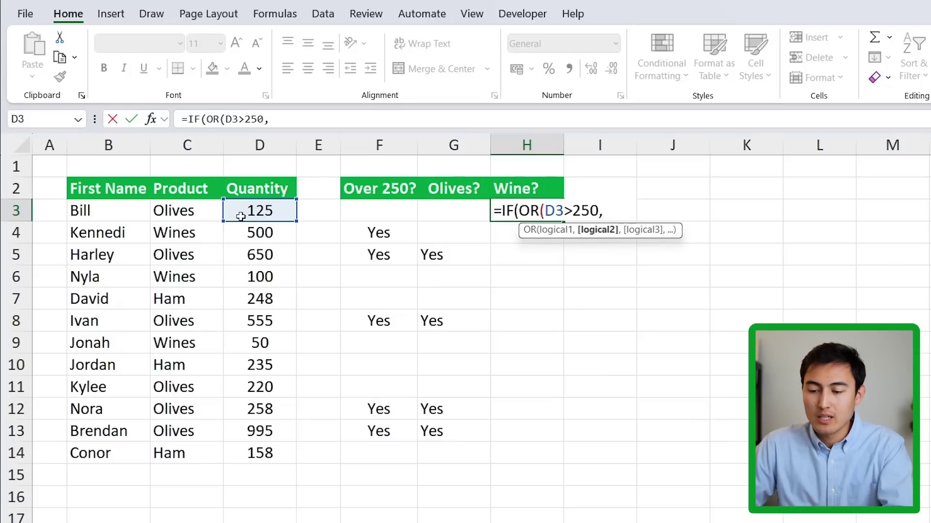
{"action": "left_click", "coordinate": [181, 217]}
{"action": "type", "text": "="}
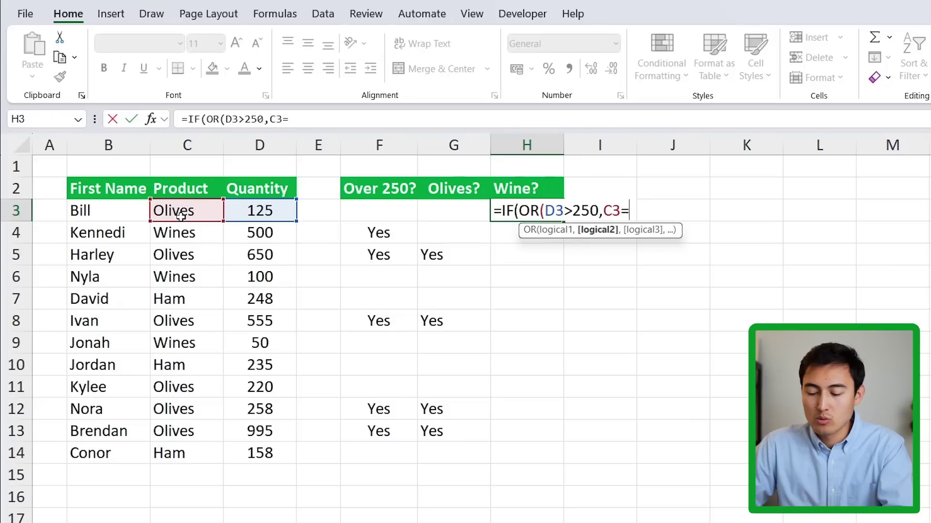
{"action": "type", "text": "\"Wines\""}
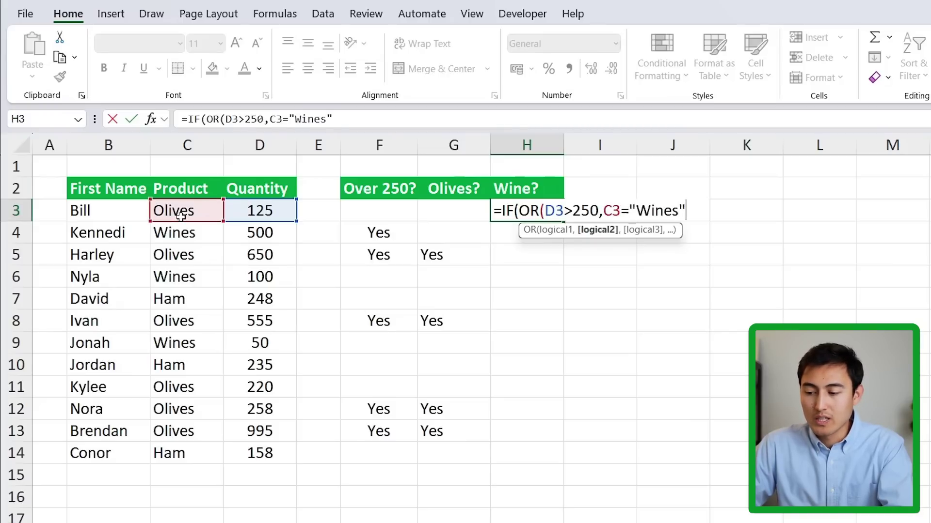
{"action": "type", "text": ")"}
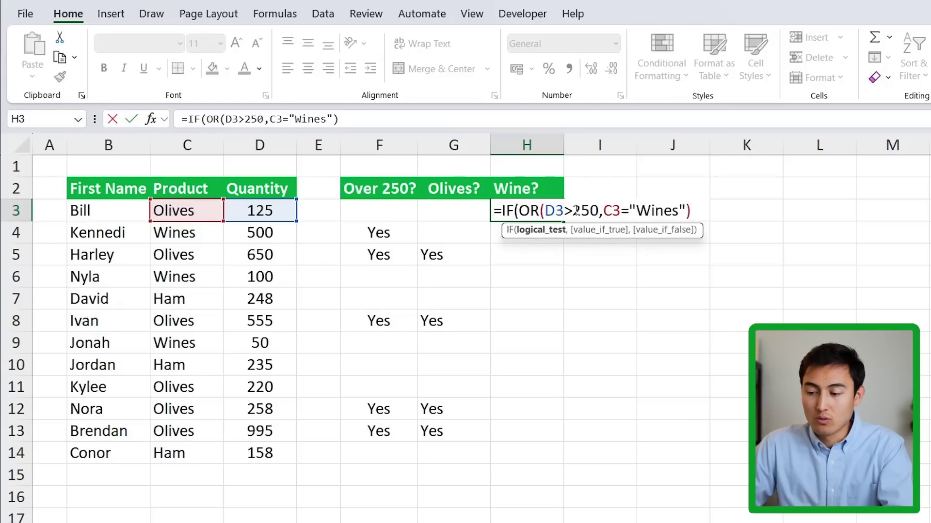
- Finish the H3 formula with "Yes" as the true value and "" as the false value
{"action": "type", "text": ","}
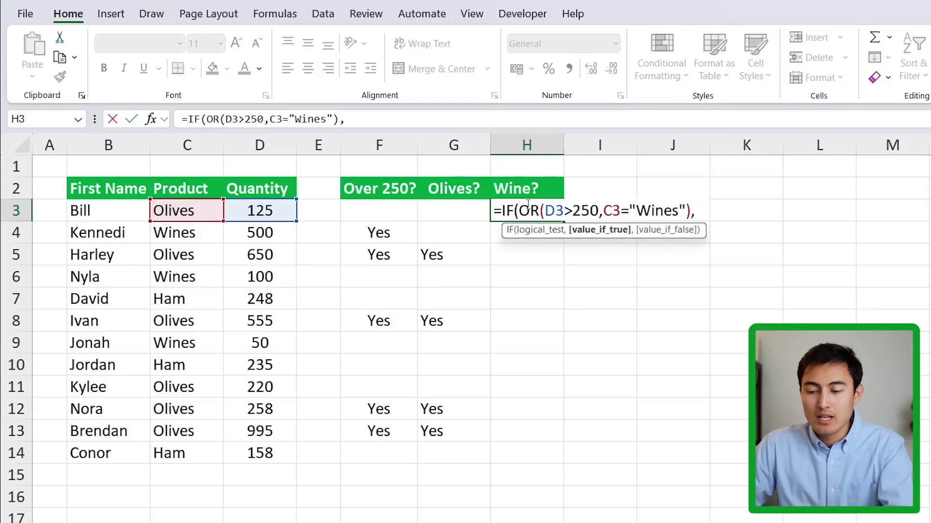
{"action": "type", "text": "\""}
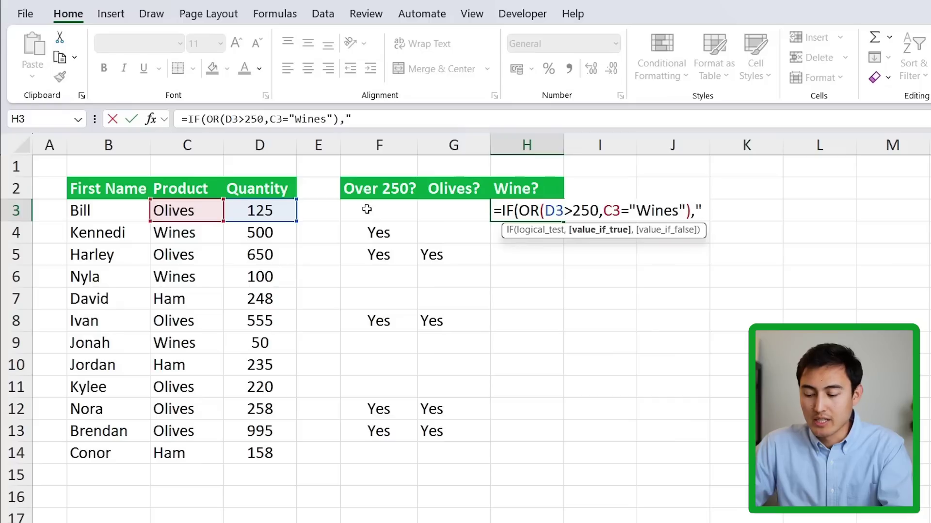
{"action": "type", "text": "Yes\","}
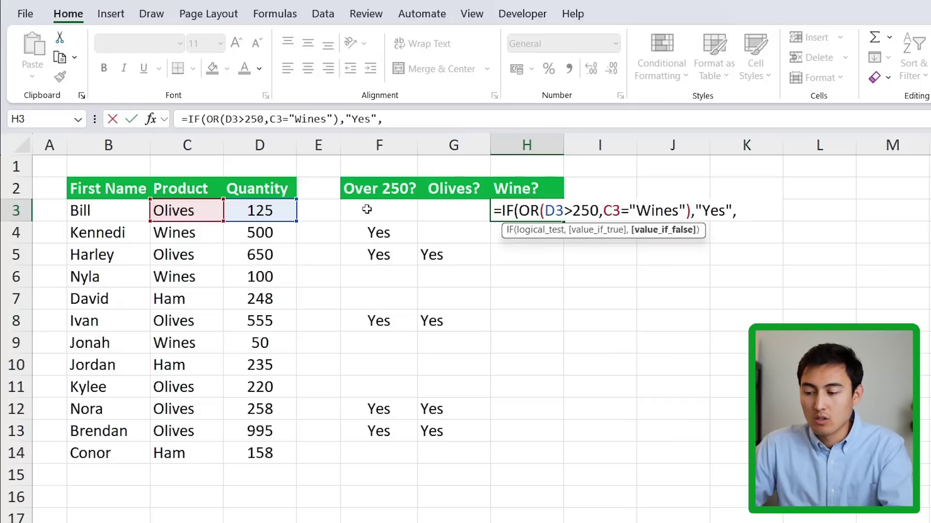
{"action": "type", "text": "\"\")"}
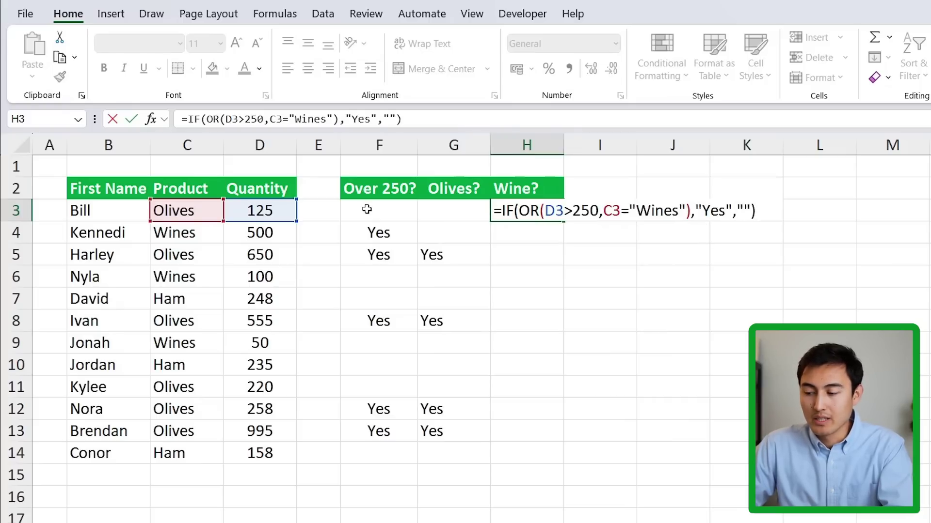
{"action": "key", "text": "Return"}
- Fill the IF and OR formula from H3 down to H14 and inspect the copied formula in H6
{"action": "key", "text": "Up"}
{"action": "left_click_drag", "start_coordinate": [566, 220], "coordinate": [545, 469]}
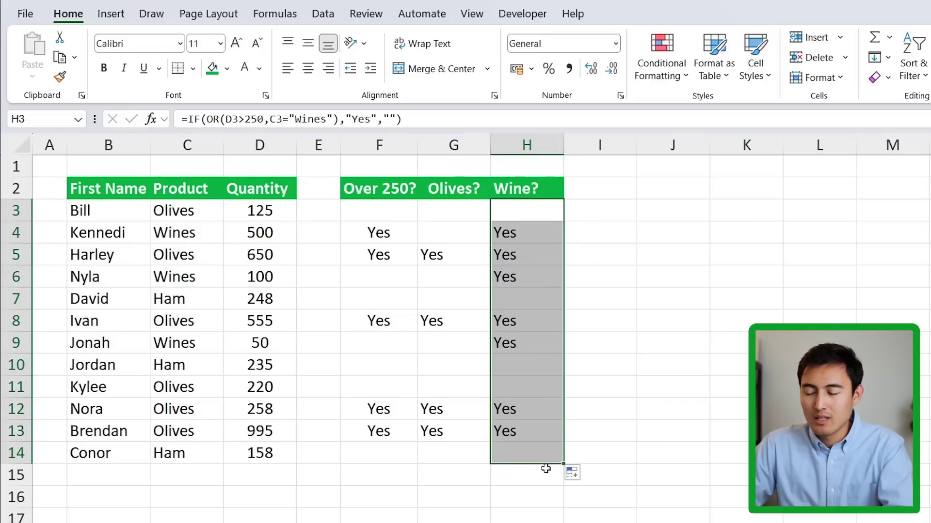
{"action": "key", "text": "Down"}
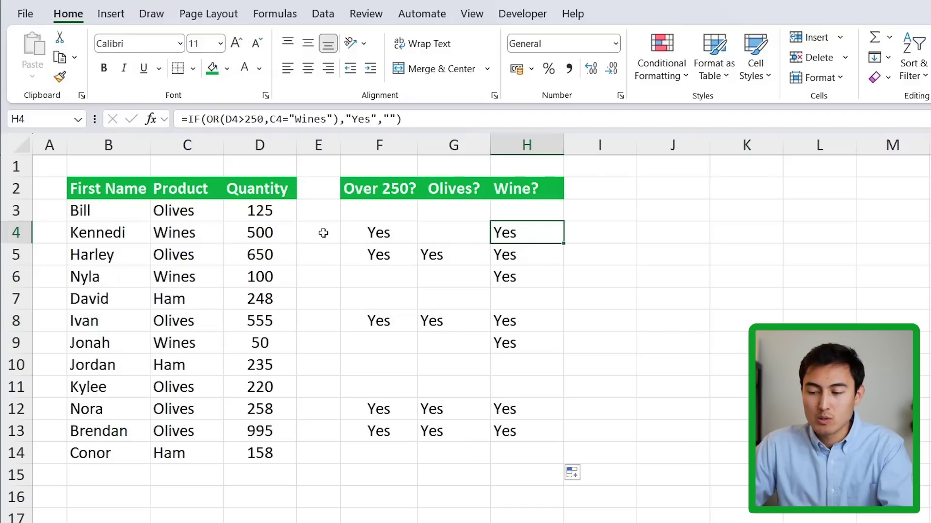
{"action": "key", "text": "Down"}
{"action": "key", "text": "Down"}
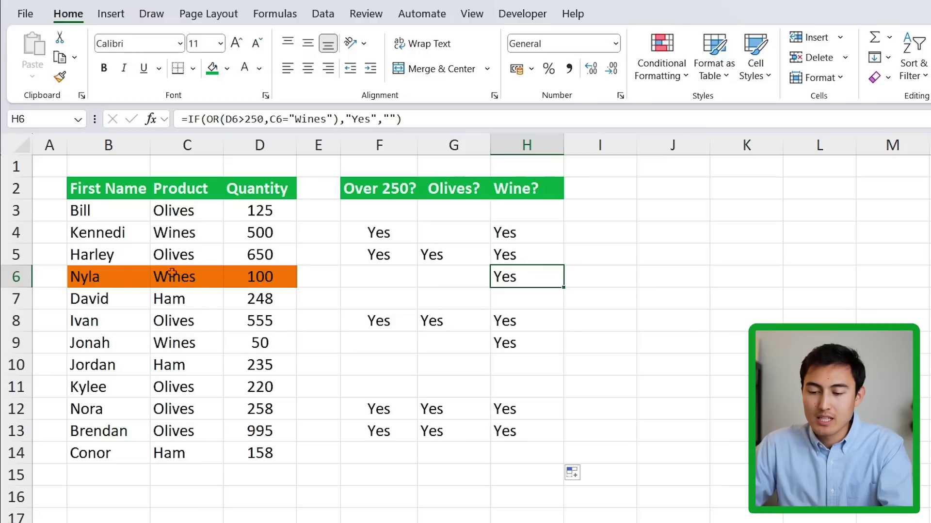
{"action": "double_click", "coordinate": [519, 276]}
{"action": "key", "text": "Escape"}
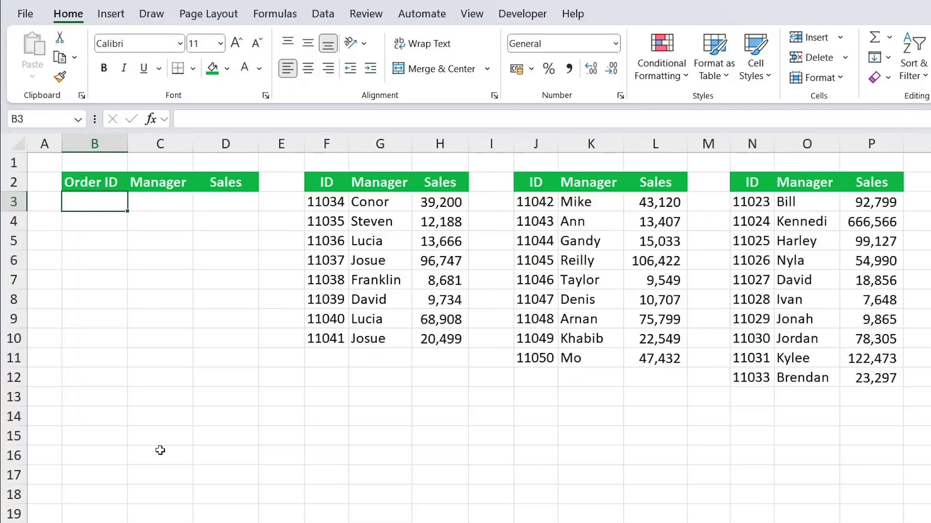
- On the order sheet with three sales tables, start a VSTACK formula in B3 with F3:H10 as the first array
{"action": "type", "text": "=vst"}
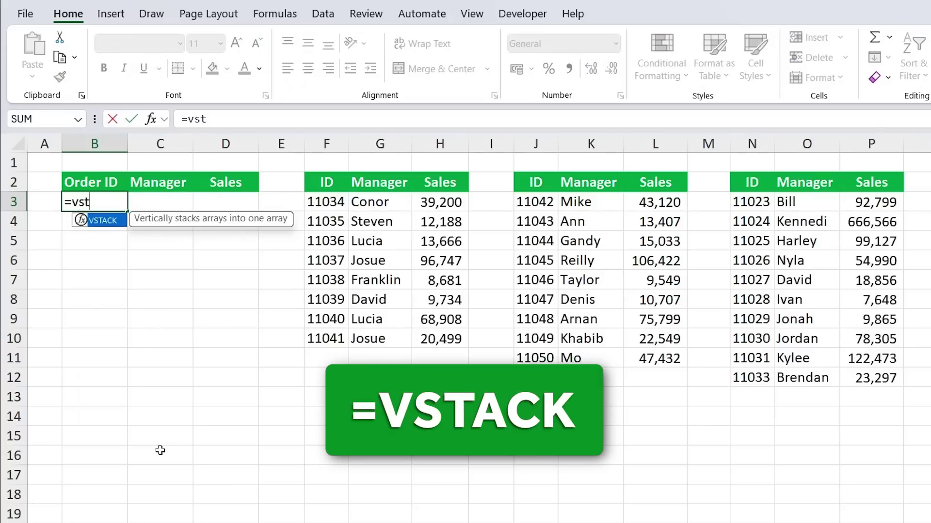
{"action": "key", "text": "Tab"}
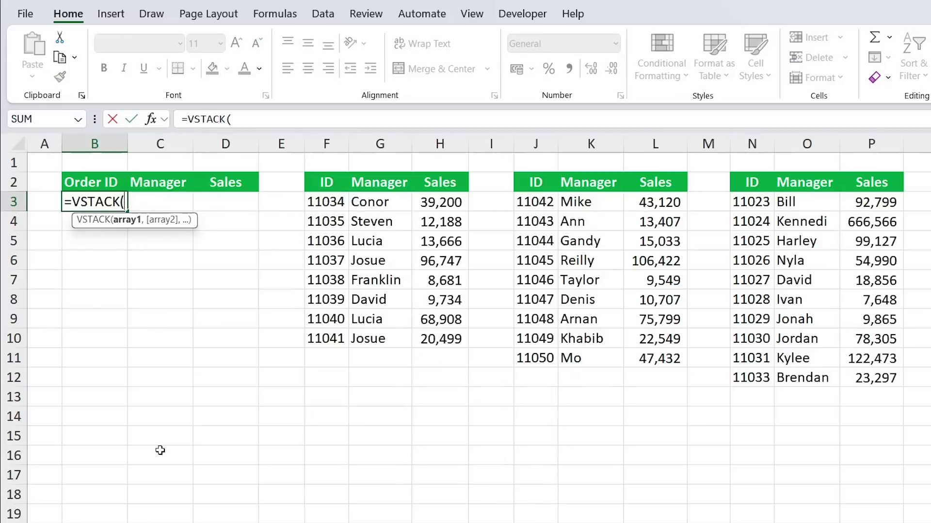
{"action": "left_click", "coordinate": [326, 200]}
{"action": "key", "text": "ctrl+shift+Down"}
{"action": "key", "text": "ctrl+shift+Right"}
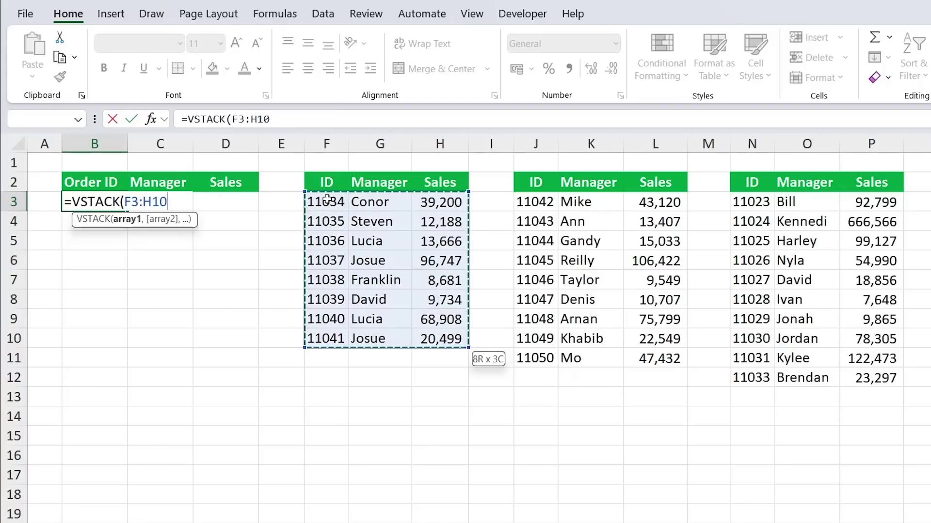
{"action": "key", "text": "Up"}
{"action": "key", "text": "Down"}
{"action": "key", "text": "ctrl+shift+Down"}
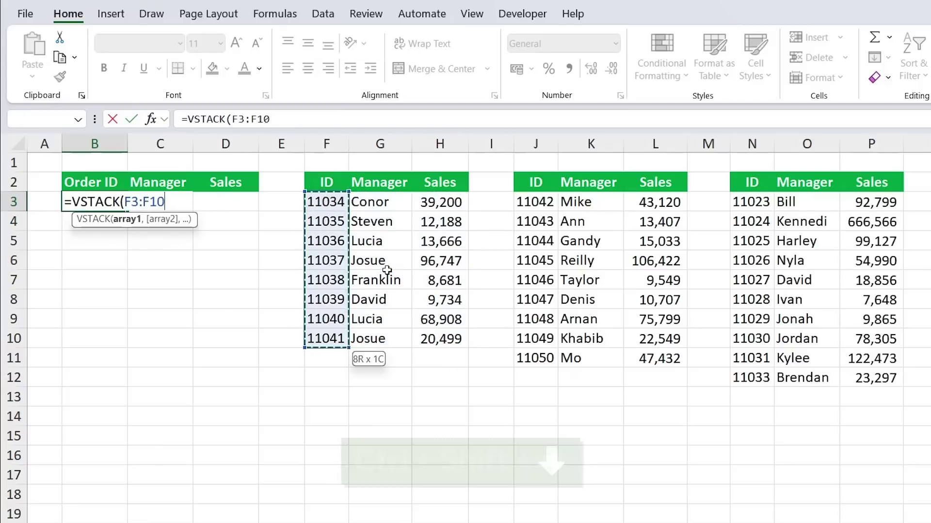
{"action": "key", "text": "ctrl+shift+Right"}
{"action": "type", "text": ","}
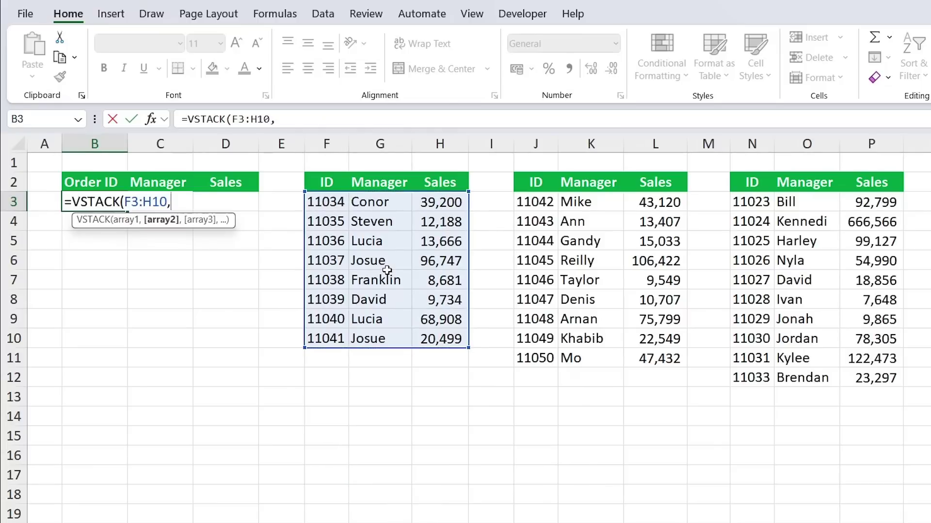
- Add the second sales table's data, J3:L11, as the second array of the VSTACK formula in B3
{"action": "left_click", "coordinate": [531, 203]}
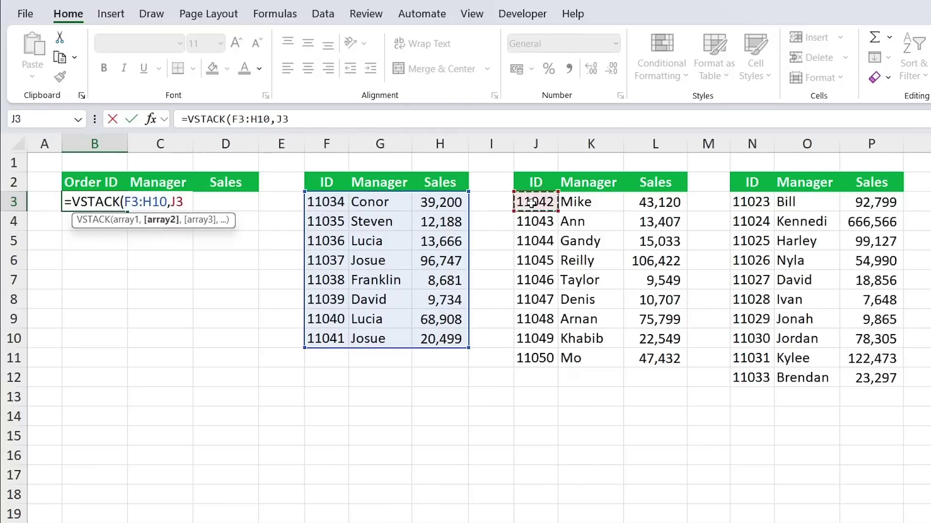
{"action": "key", "text": "ctrl+shift+Down"}
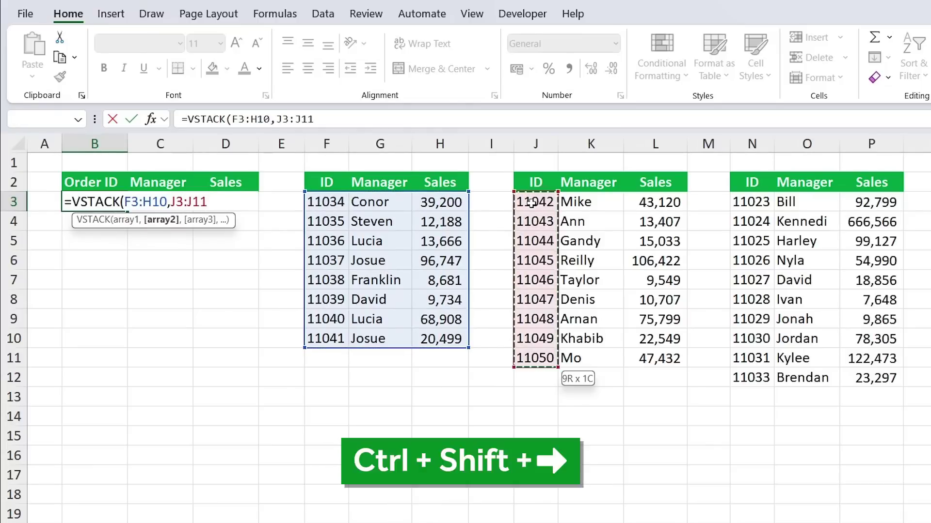
{"action": "key", "text": "ctrl+shift+Right"}
{"action": "type", "text": ","}
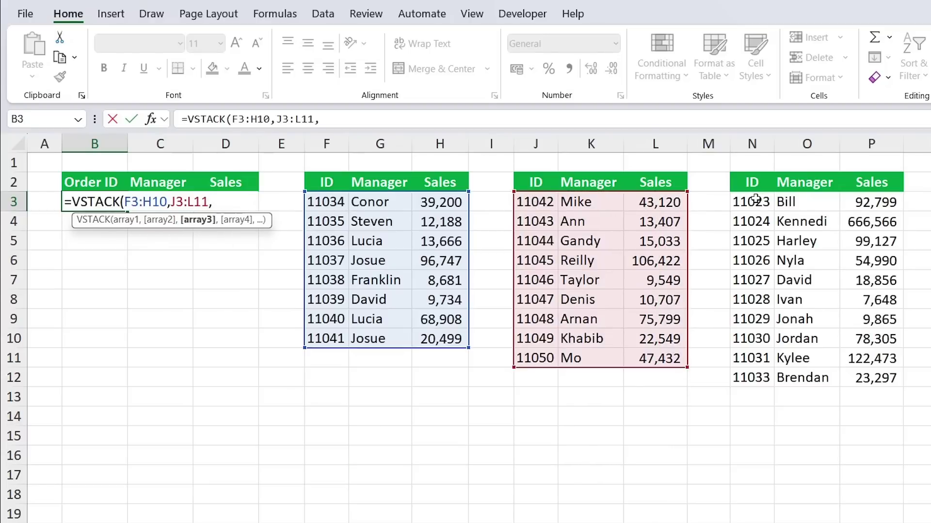
- Complete the VSTACK formula in B3 with N3:P12 as the third array and review the stacked order list
{"action": "left_click_drag", "start_coordinate": [756, 199], "coordinate": [885, 378]}
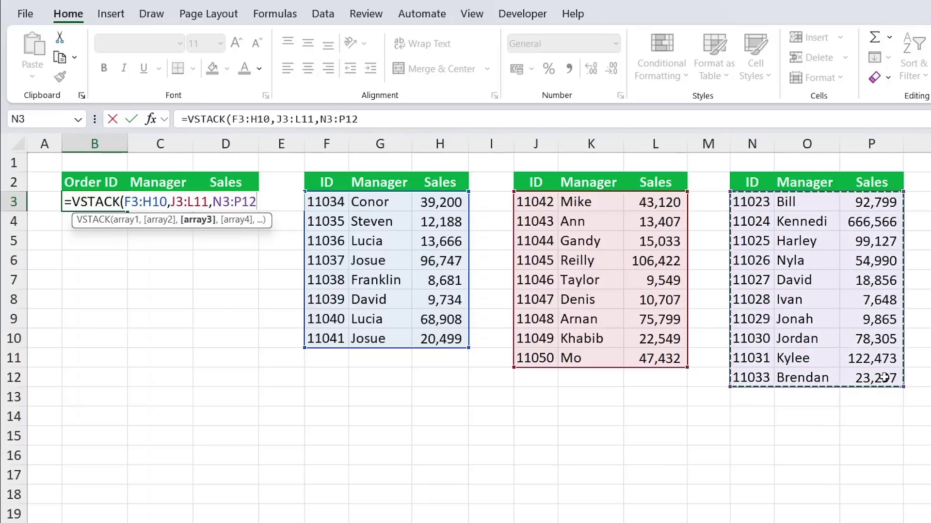
{"action": "type", "text": ")"}
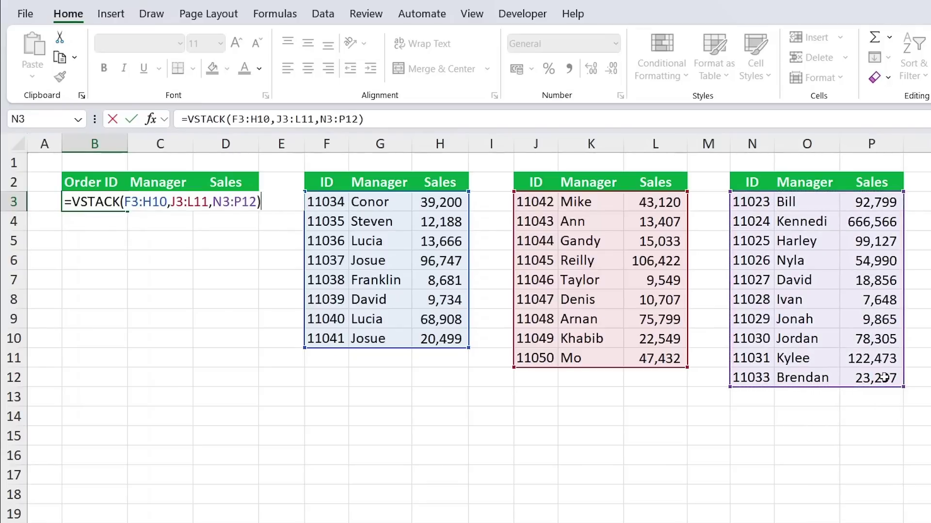
{"action": "key", "text": "Return"}
{"action": "left_click", "coordinate": [95, 210]}
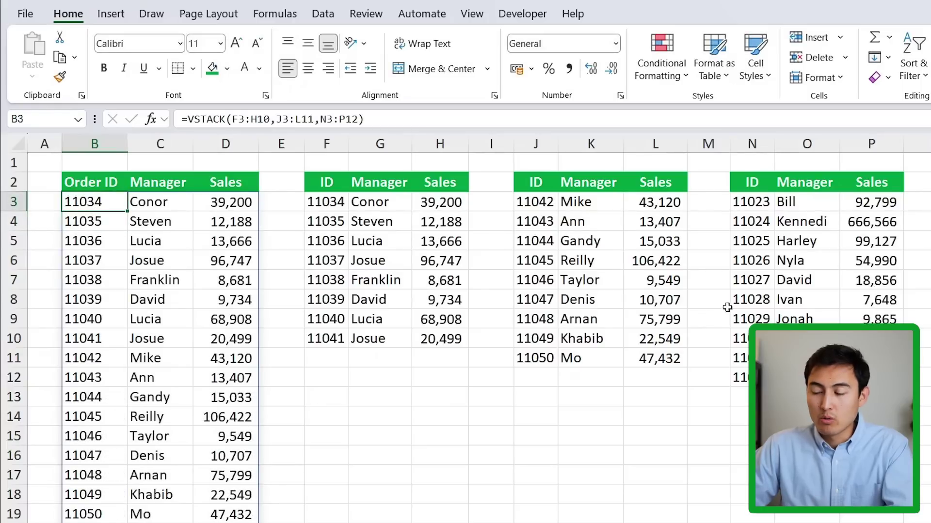
{"action": "scroll", "coordinate": [116, 333], "scroll_direction": "down", "scroll_amount": 4}
{"action": "scroll", "coordinate": [114, 391], "scroll_direction": "up", "scroll_amount": 4}
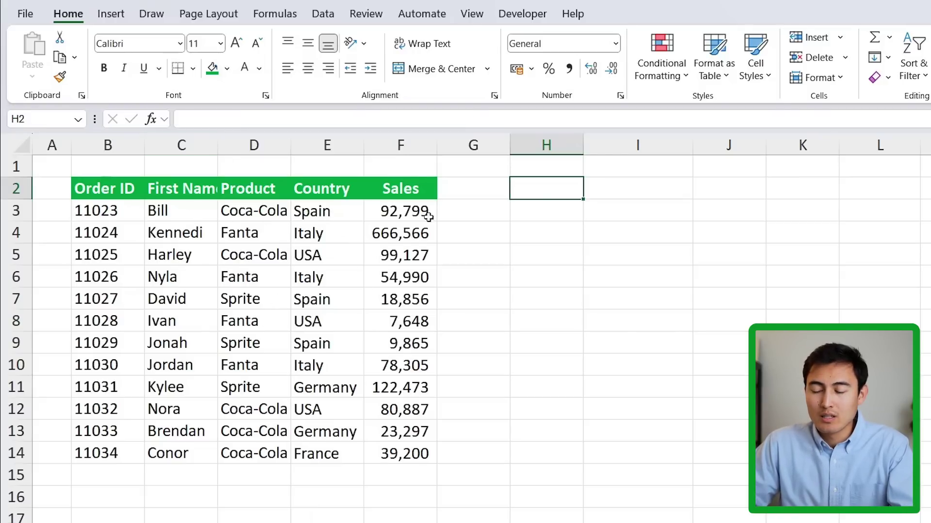
- On the product and country sales sheet, start a GROUPBY formula in H3 with the Country range E3:E14 as row fields
{"action": "left_click_drag", "start_coordinate": [316, 211], "coordinate": [368, 212]}
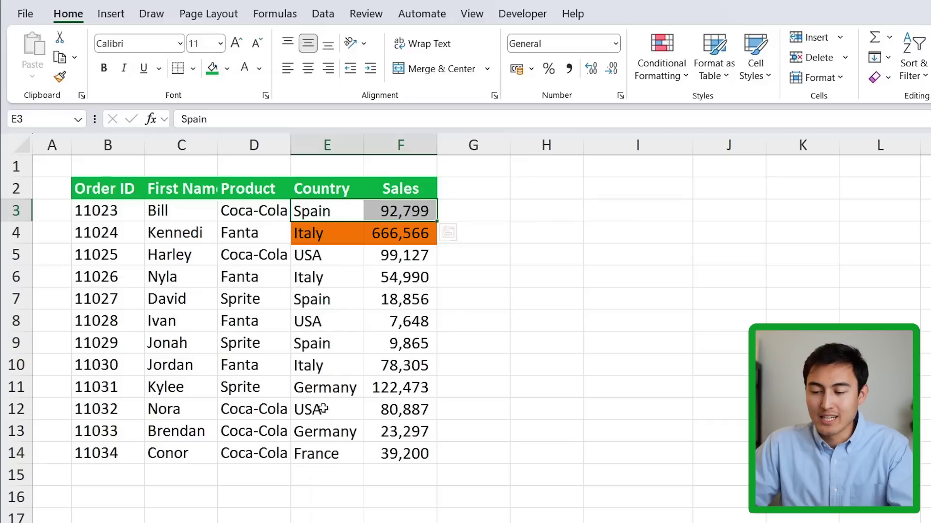
{"action": "left_click", "coordinate": [559, 211]}
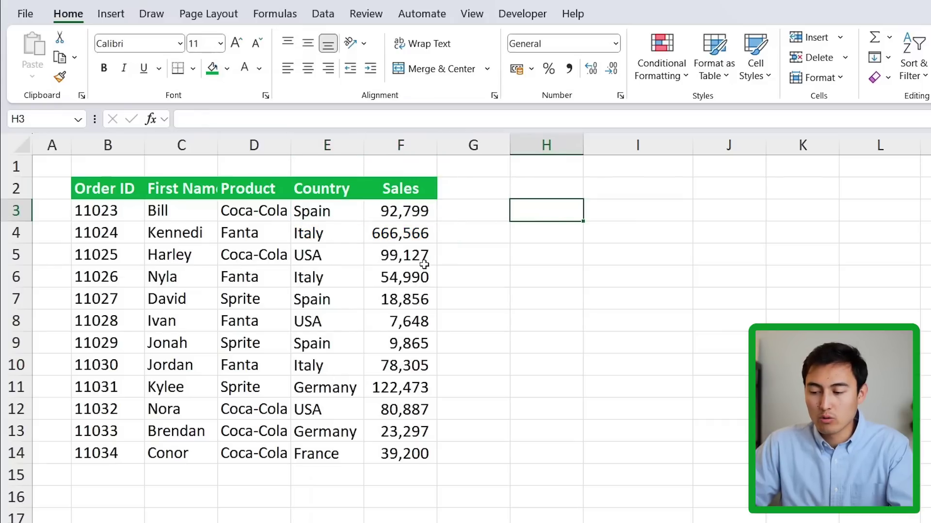
{"action": "type", "text": "=gr"}
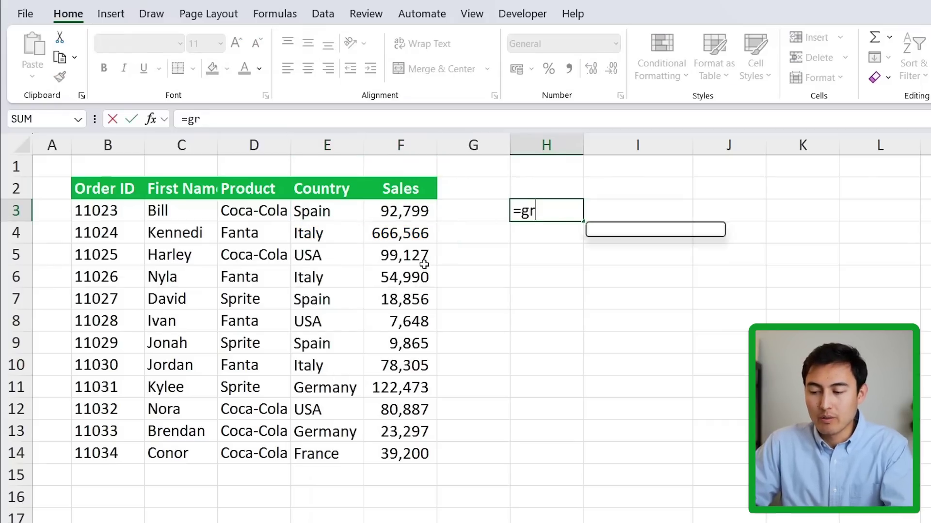
{"action": "key", "text": "Tab"}
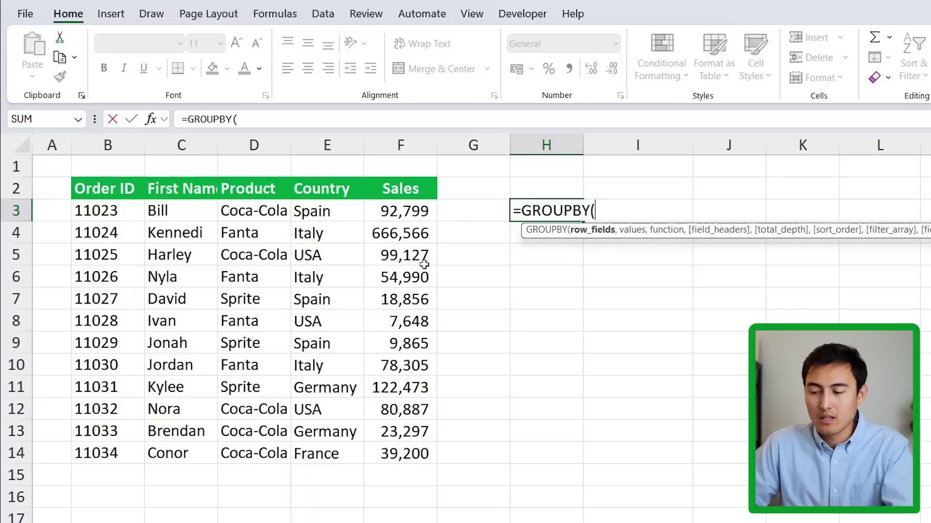
{"action": "key", "text": "Left"}
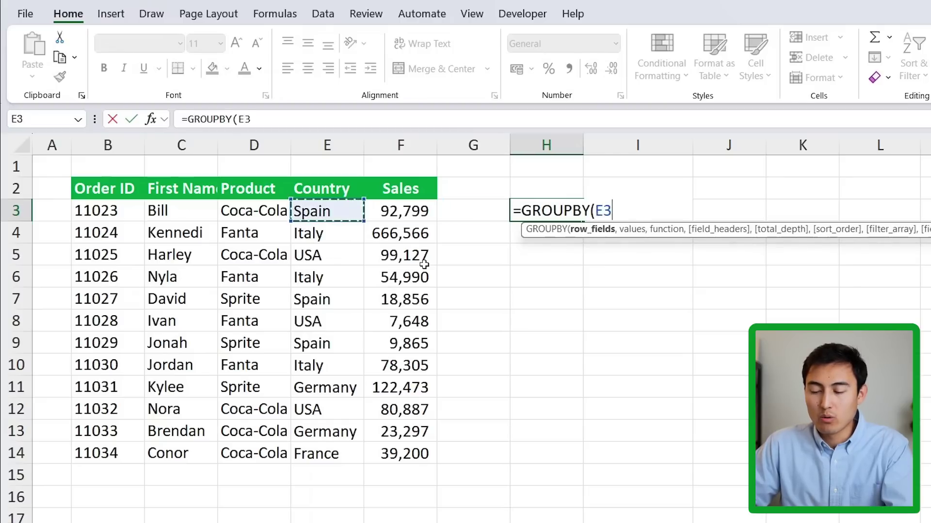
{"action": "key", "text": "ctrl+shift+Down"}
{"action": "type", "text": ","}
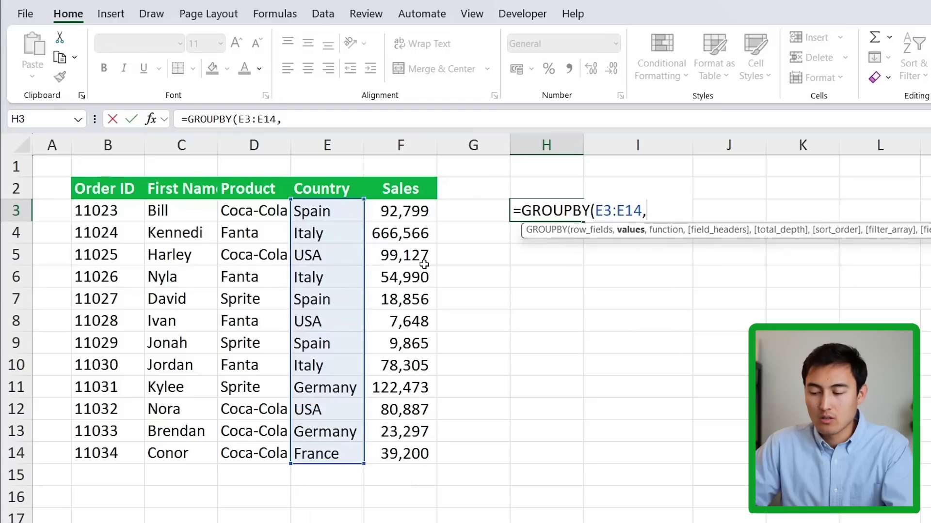
- Complete the H3 GROUPBY formula with the Sales range F3:F14 as values and SUM as the function
{"action": "key", "text": "Left"}
{"action": "key", "text": "Left"}
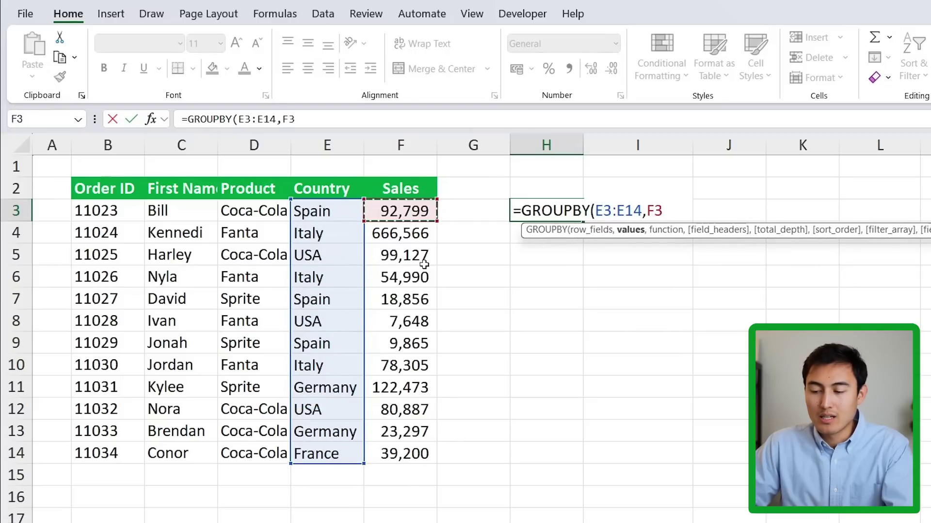
{"action": "key", "text": "ctrl+shift+Down"}
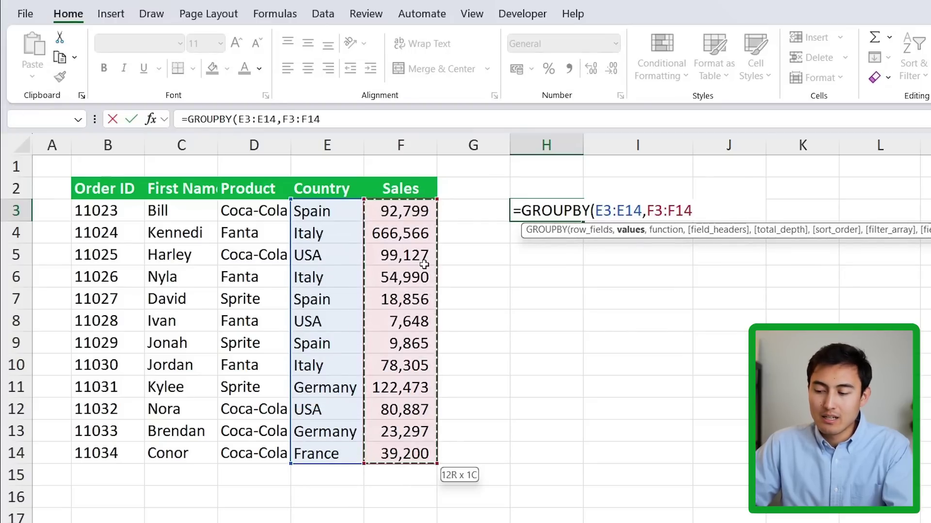
{"action": "type", "text": ","}
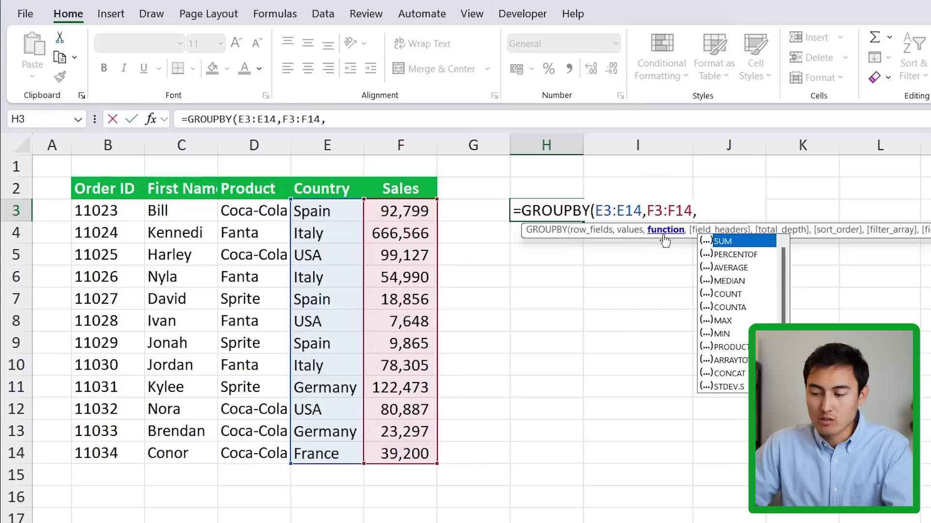
{"action": "key", "text": "Tab"}
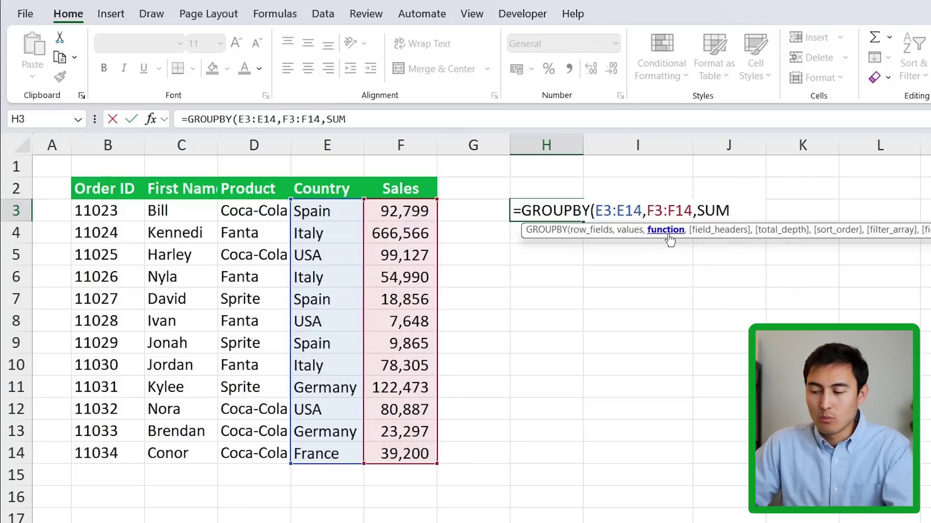
{"action": "type", "text": ")"}
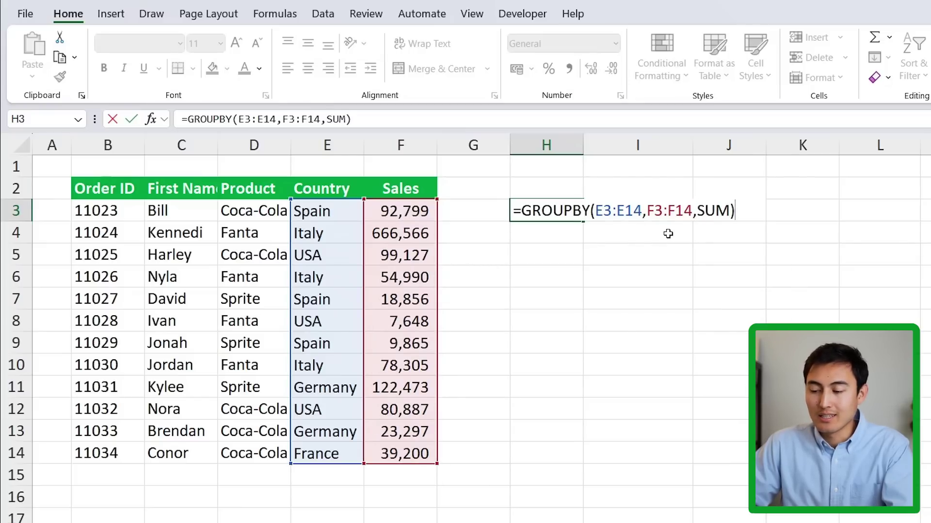
{"action": "key", "text": "ctrl+Return"}
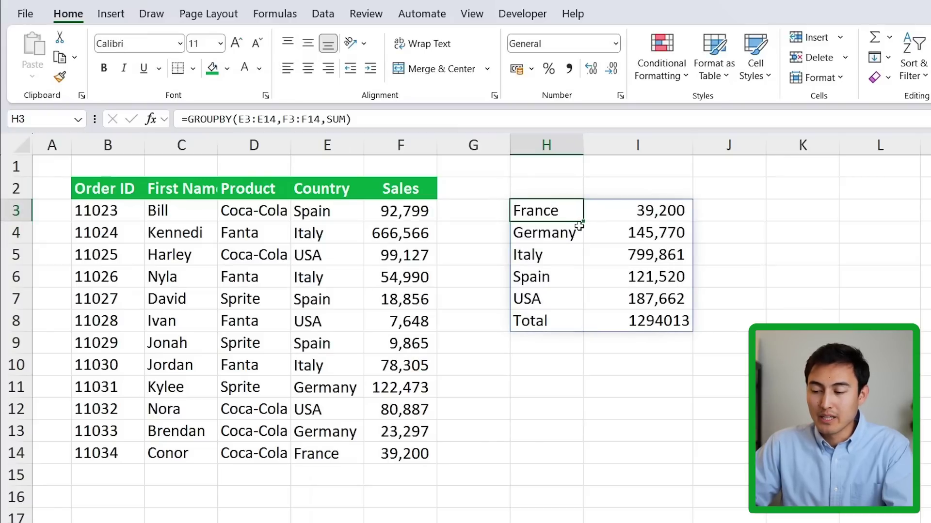
- Go down through the grouped country results in column H to examine the Total row
{"action": "key", "text": "Down"}
{"action": "key", "text": "Down"}
{"action": "key", "text": "Down"}
{"action": "key", "text": "Down"}
{"action": "key", "text": "Down"}
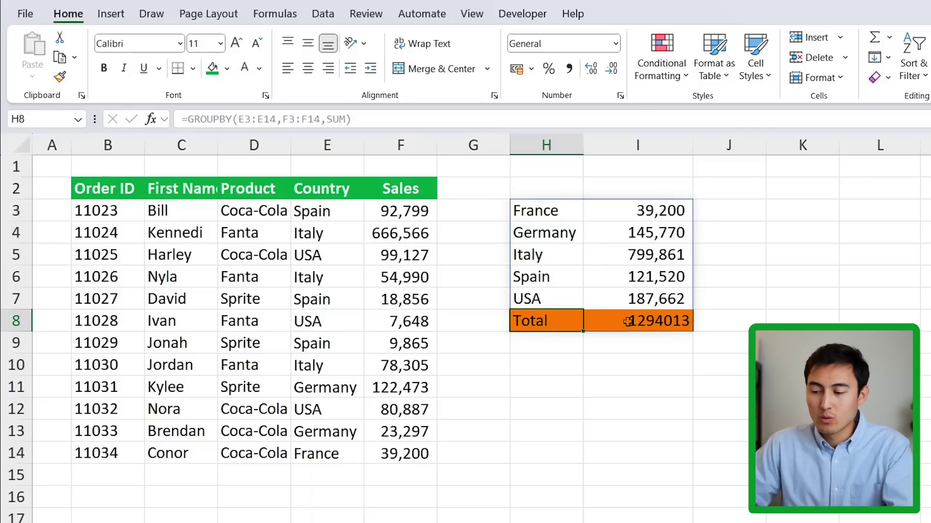
{"action": "key", "text": "Down"}
{"action": "key", "text": "Down"}
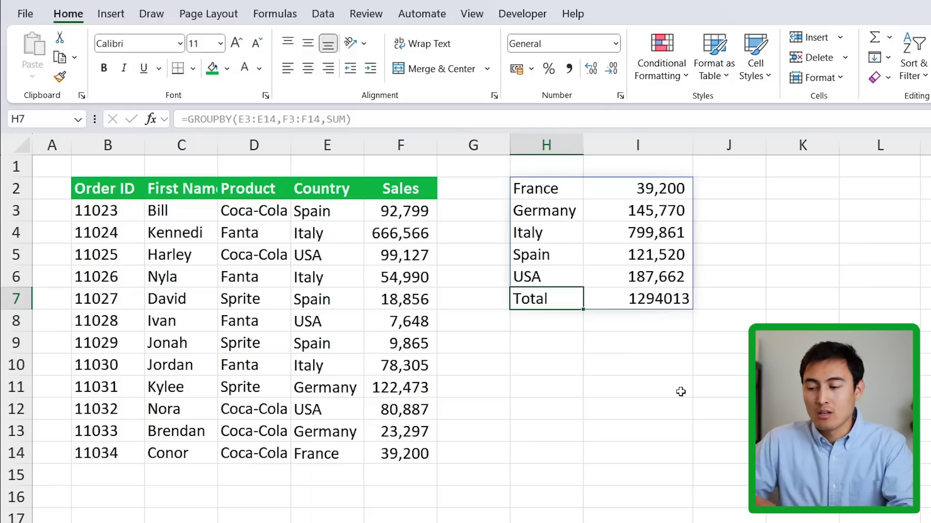
- Start a PIVOTBY formula in H9 below the country summary, with the Country range E3:E14 as row fields
{"action": "left_click", "coordinate": [526, 349]}
{"action": "type", "text": "="}
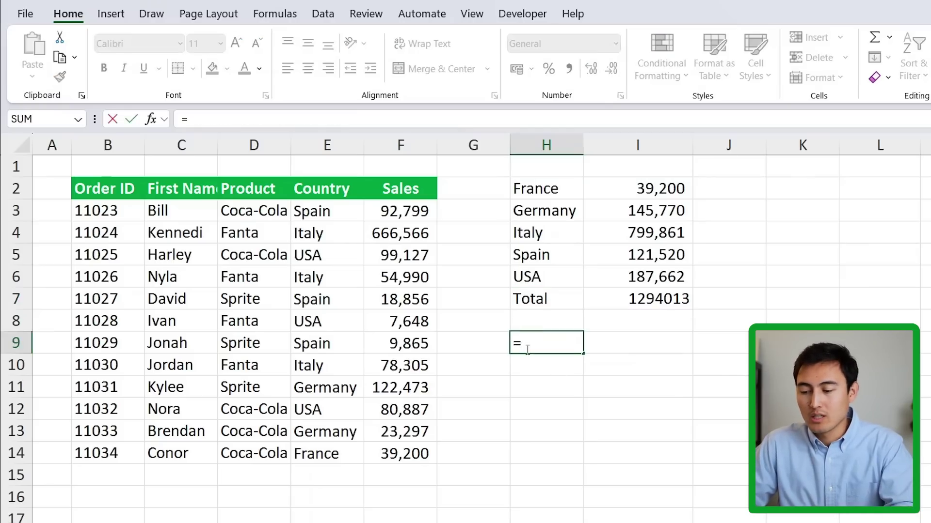
{"action": "type", "text": "pivot"}
{"action": "key", "text": "Tab"}
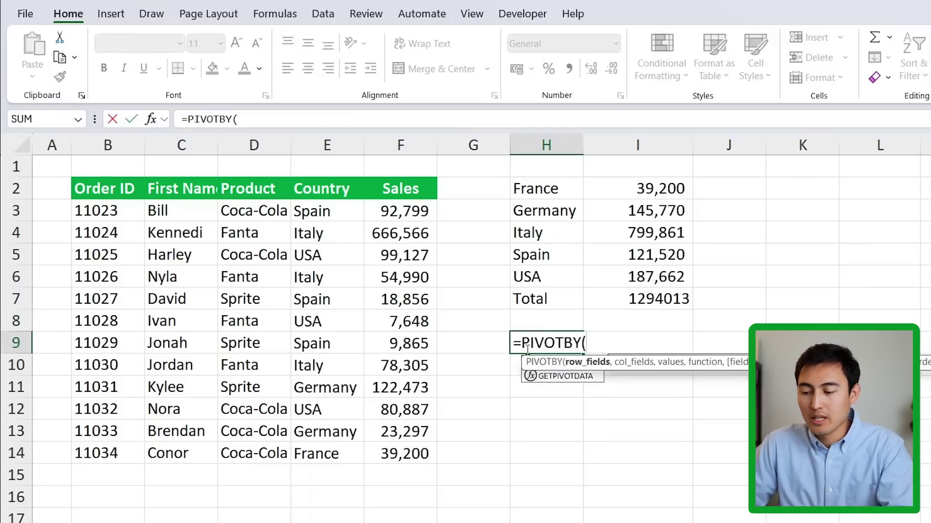
{"action": "key", "text": "Left"}
{"action": "key", "text": "Left"}
{"action": "key", "text": "Left"}
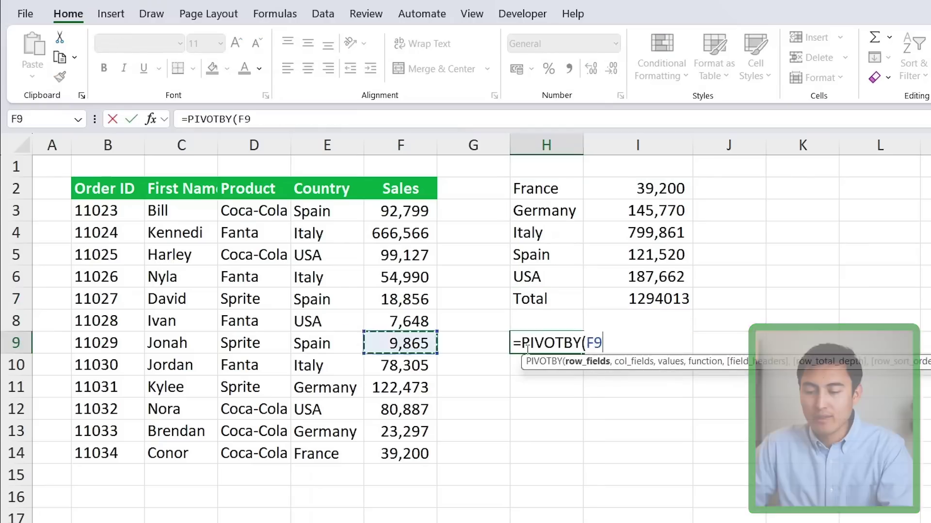
{"action": "key", "text": "ctrl+Up"}
{"action": "key", "text": "Down"}
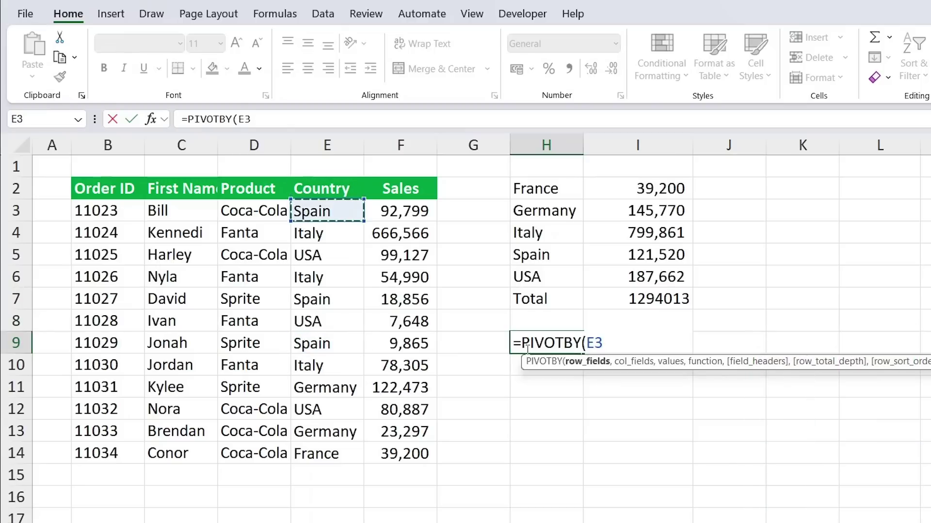
{"action": "key", "text": "ctrl+shift+Down"}
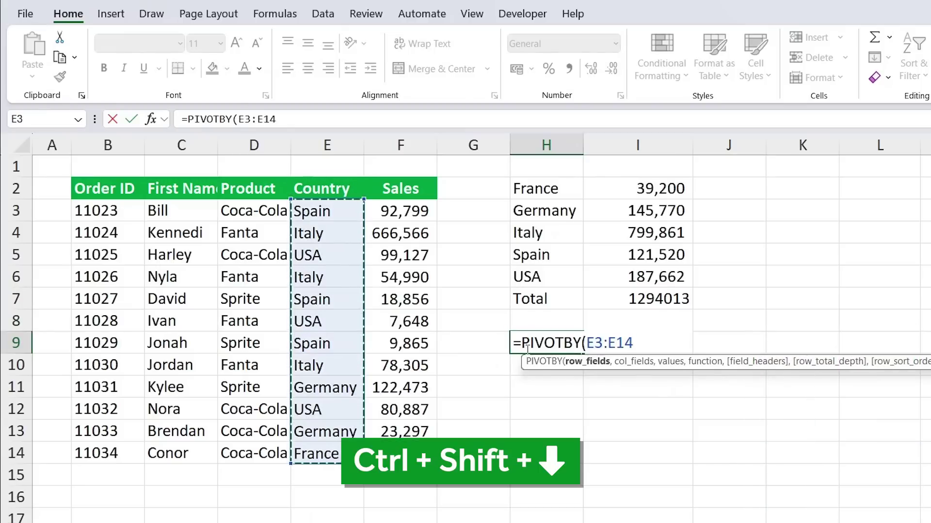
{"action": "type", "text": ","}
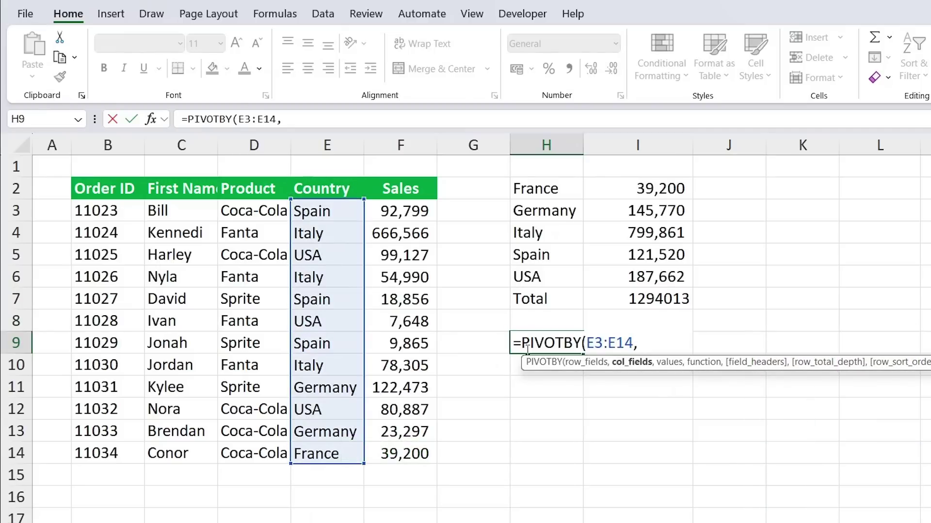
- Add the Product range D3:D14 as column fields and the Sales range F3:F14 as values to the PIVOTBY formula
{"action": "left_click", "coordinate": [251, 215]}
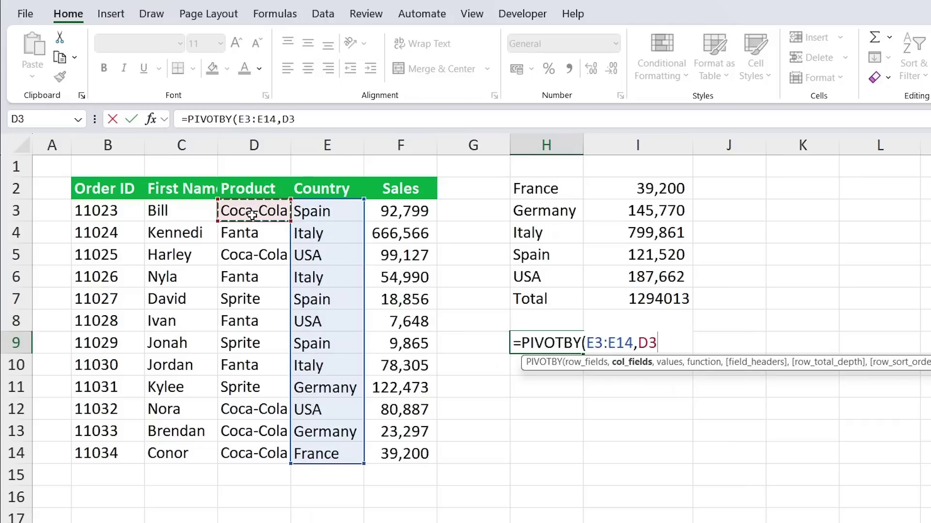
{"action": "key", "text": "ctrl+shift+Down"}
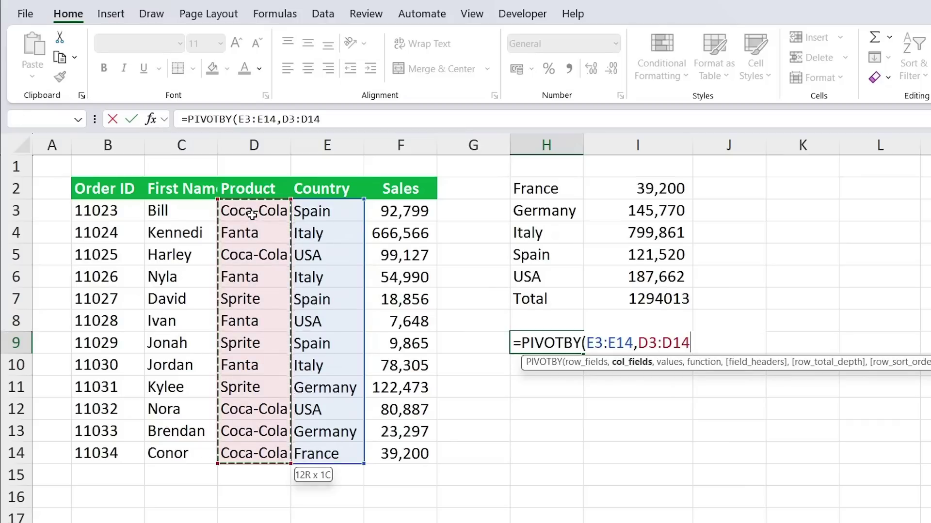
{"action": "type", "text": ","}
{"action": "left_click", "coordinate": [416, 215]}
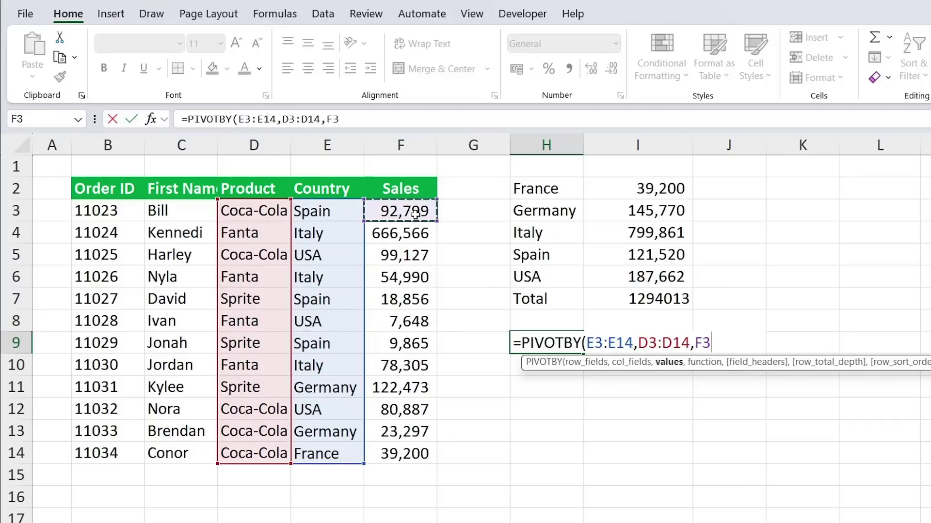
{"action": "key", "text": "ctrl+shift+Down"}
{"action": "type", "text": ","}
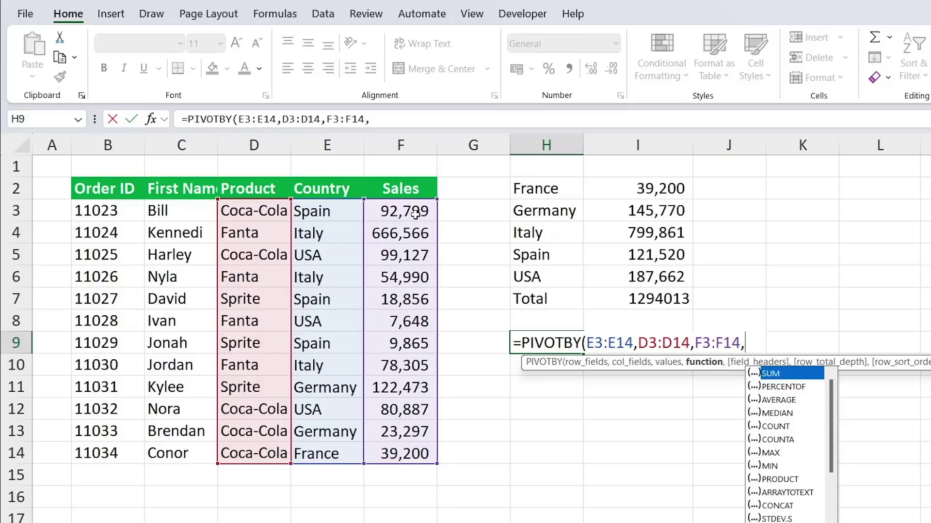
- Finish the H9 PIVOTBY formula with SUM as the function and inspect the France and Germany totals
{"action": "key", "text": "Tab"}
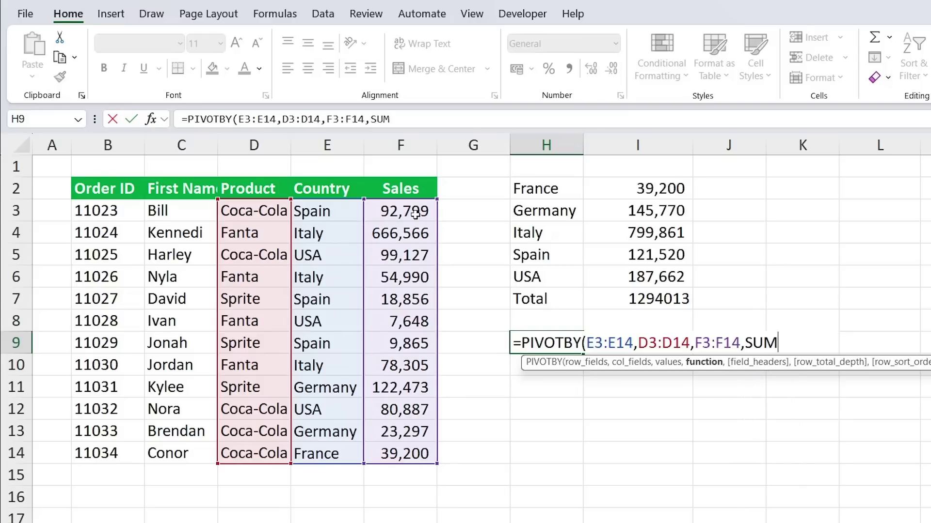
{"action": "type", "text": ")"}
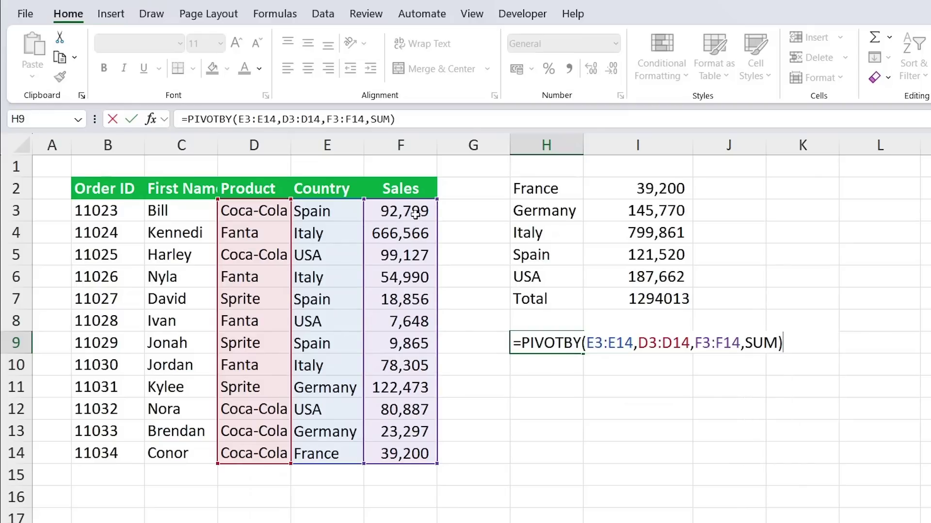
{"action": "key", "text": "Return"}
{"action": "key", "text": "Up"}
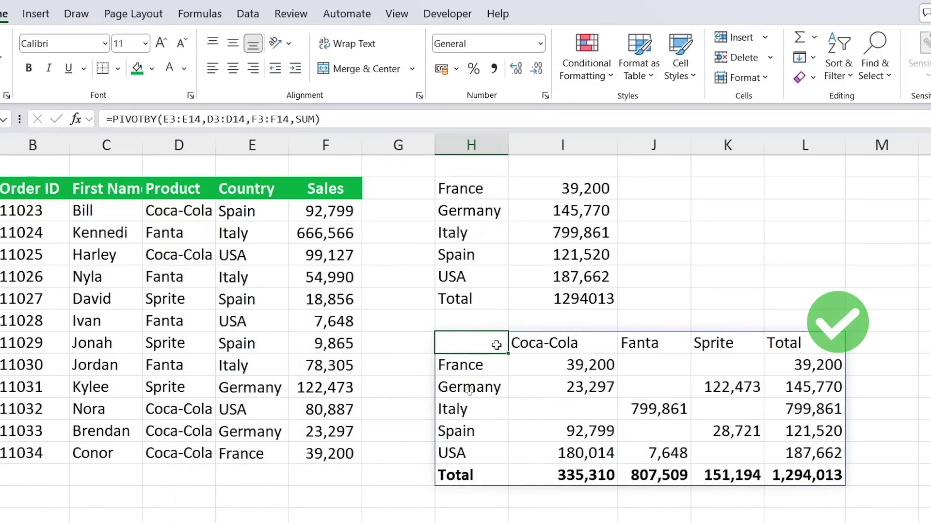
{"action": "left_click", "coordinate": [796, 364]}
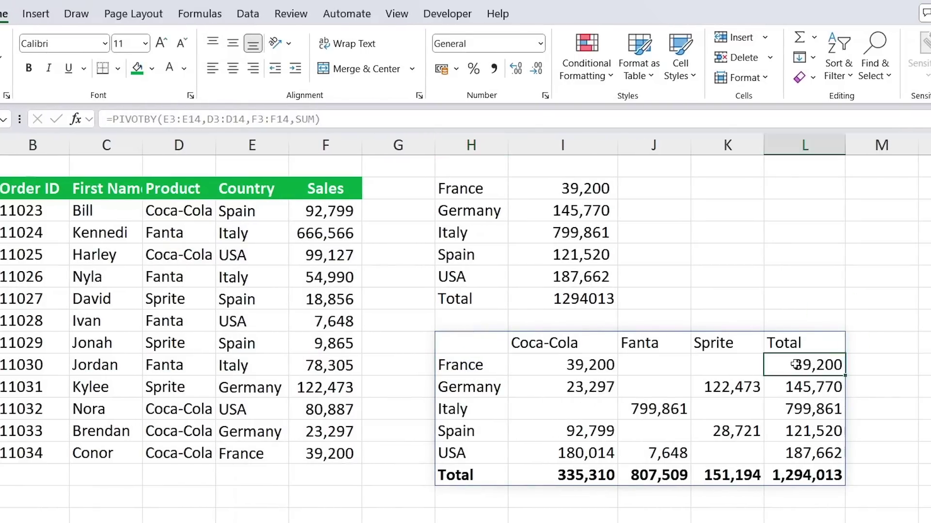
{"action": "left_click", "coordinate": [825, 390]}
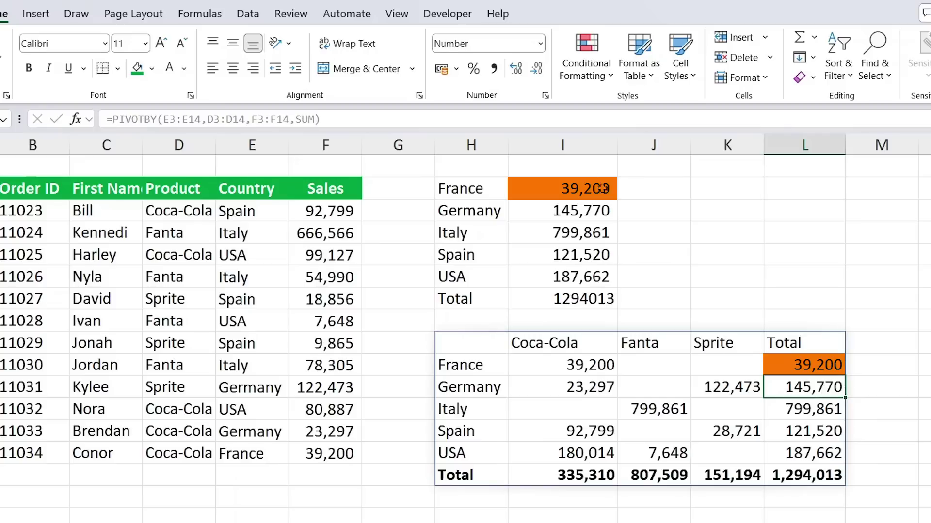